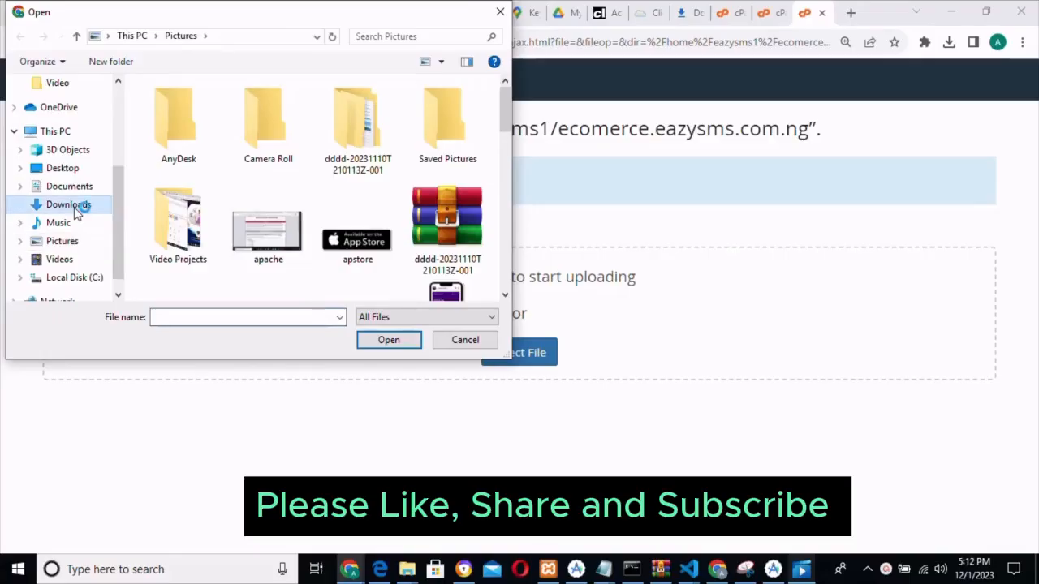
Upload the install ZIP archive from the codecanyon-23471405 folder inside Downloads' activeecommerce-80nulled folder to the ecomerce.eazysms.com.ng directory
{"action": "left_click", "coordinate": [408, 41]}
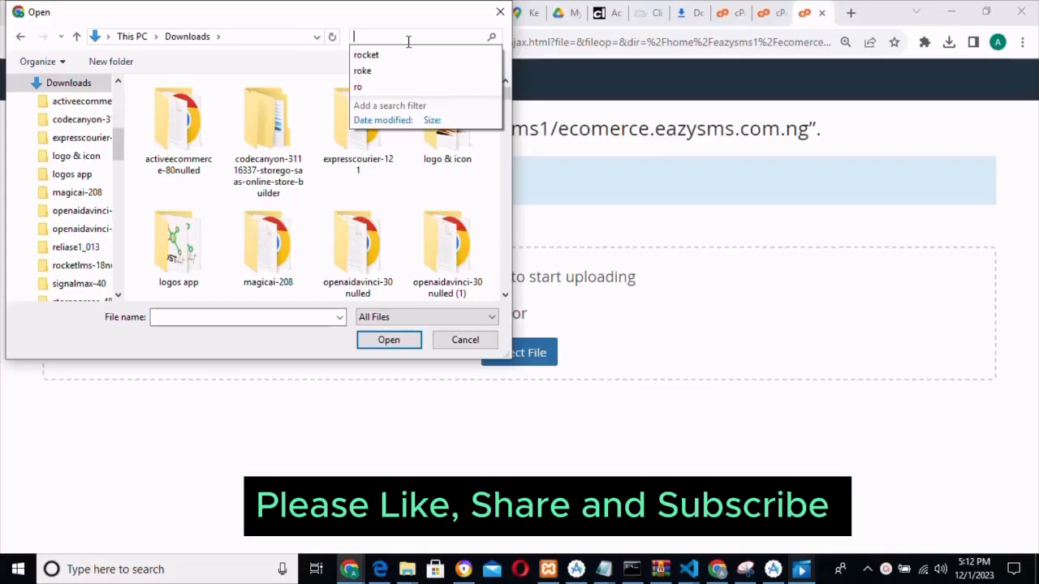
{"action": "left_click", "coordinate": [407, 40]}
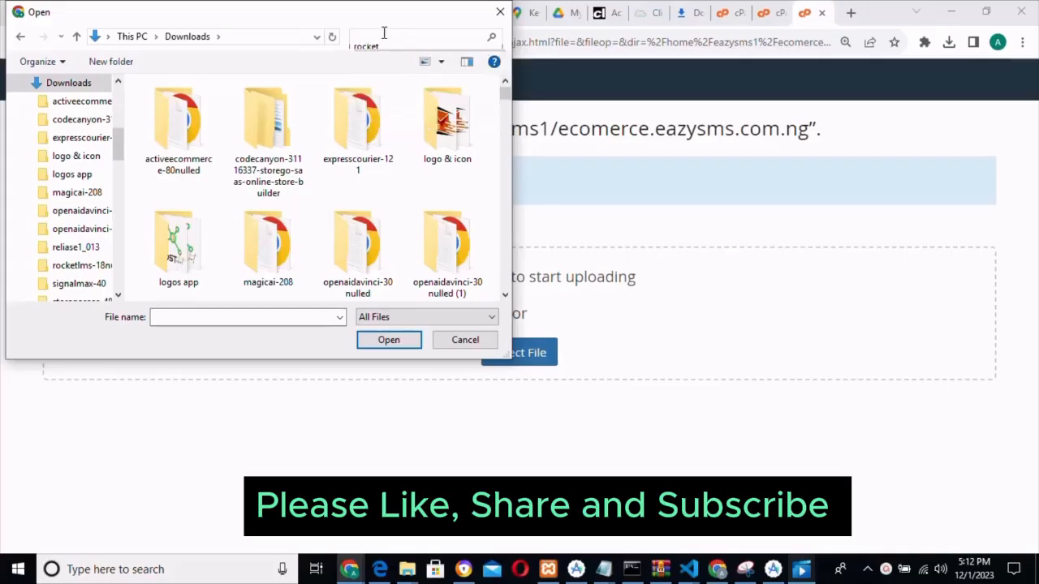
{"action": "left_click", "coordinate": [183, 132]}
{"action": "double_click", "coordinate": [182, 132]}
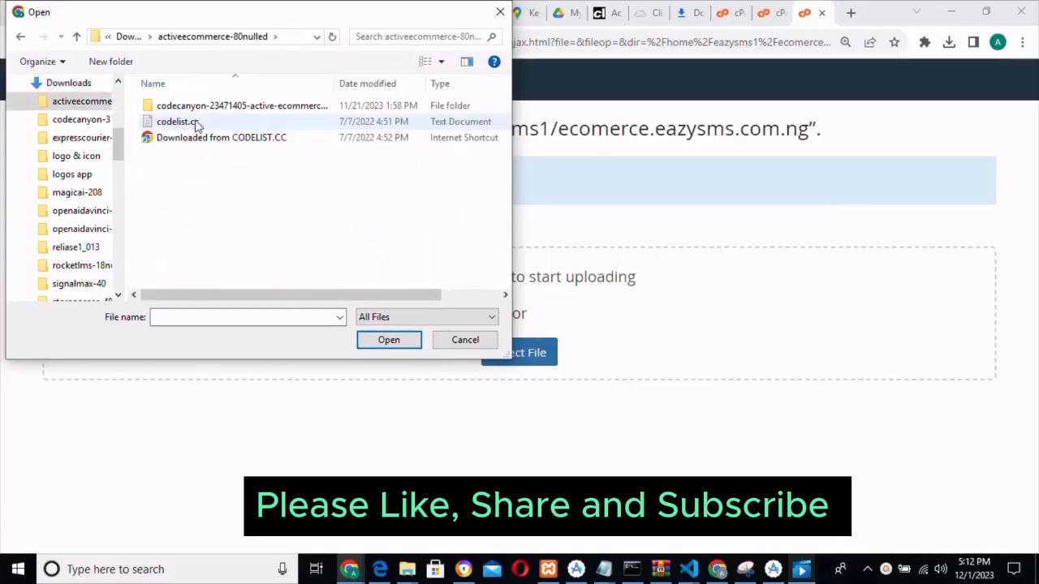
{"action": "double_click", "coordinate": [280, 110]}
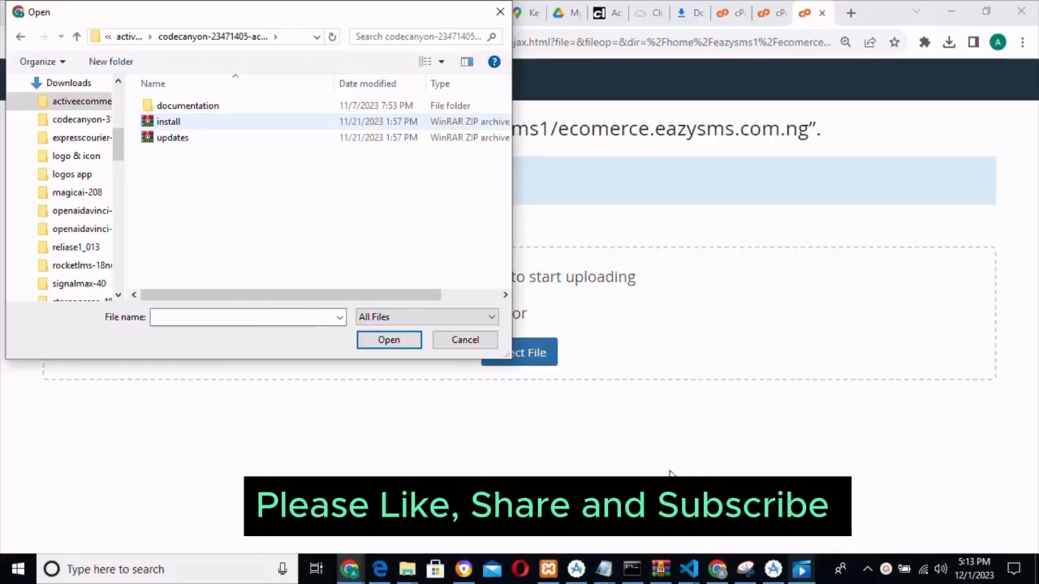
{"action": "right_click", "coordinate": [187, 128]}
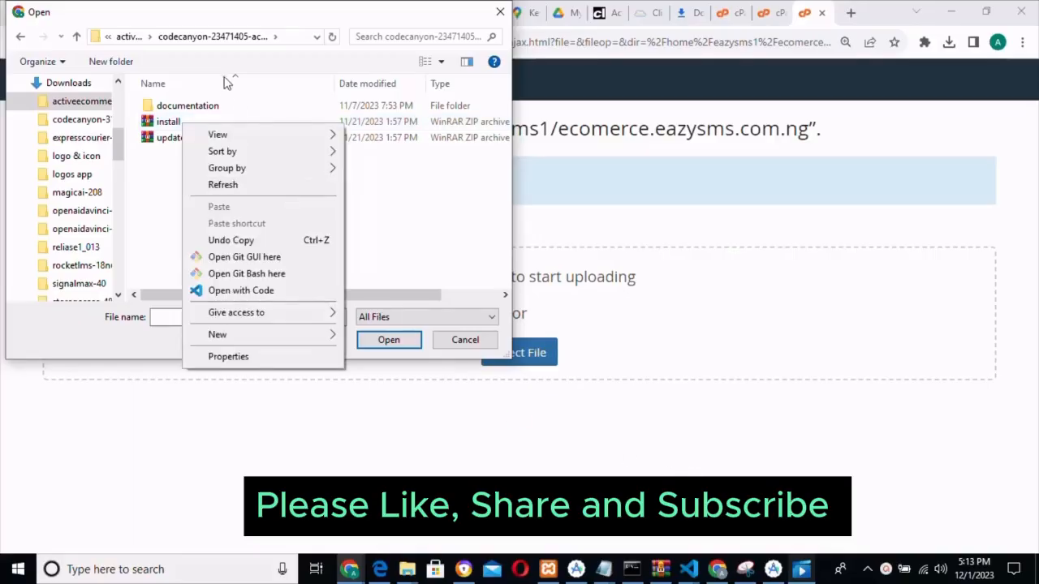
{"action": "left_click", "coordinate": [170, 181]}
{"action": "left_click", "coordinate": [223, 122]}
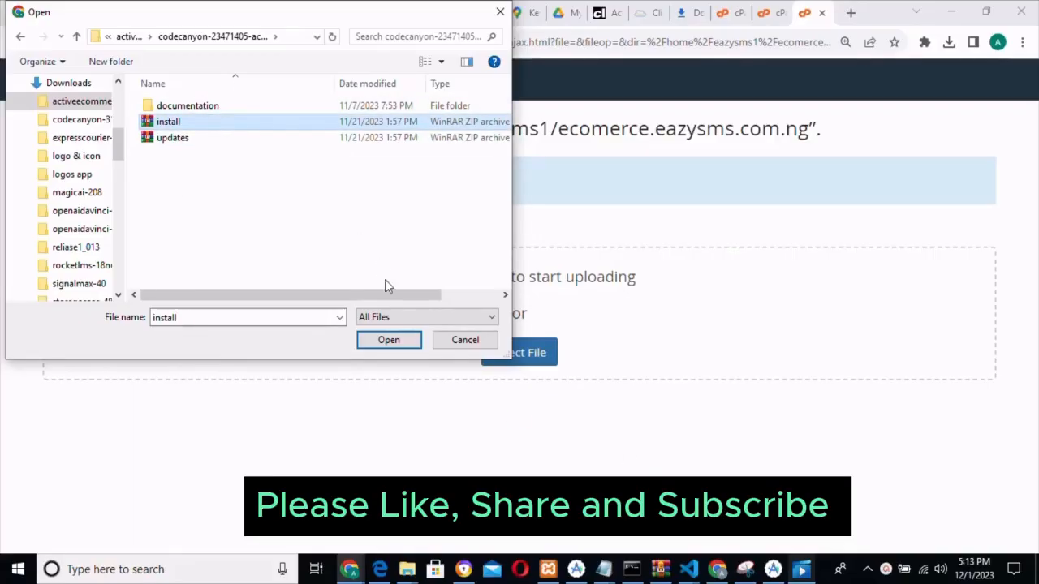
{"action": "left_click", "coordinate": [387, 342]}
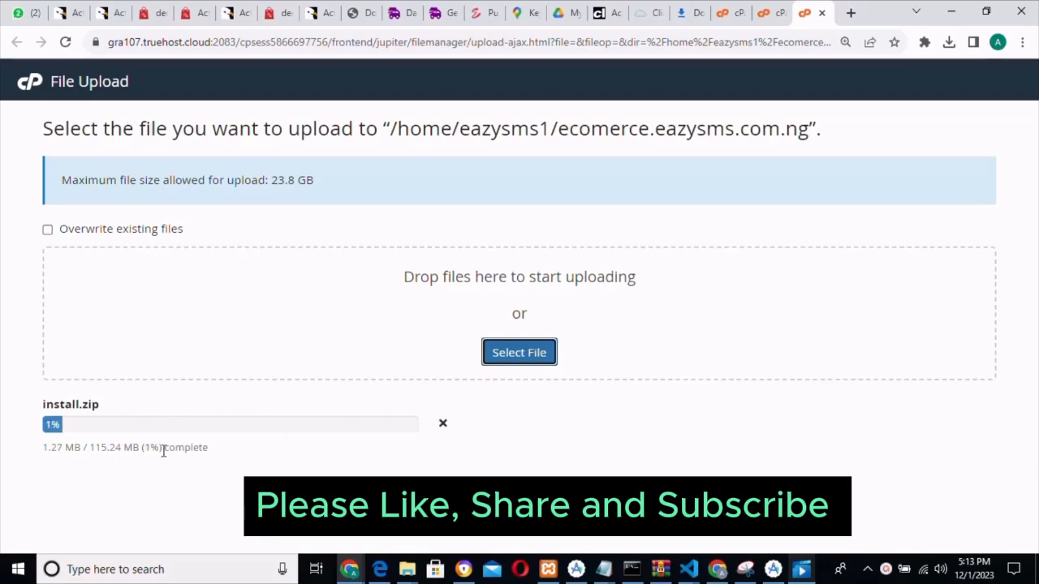
{"action": "left_click", "coordinate": [886, 569]}
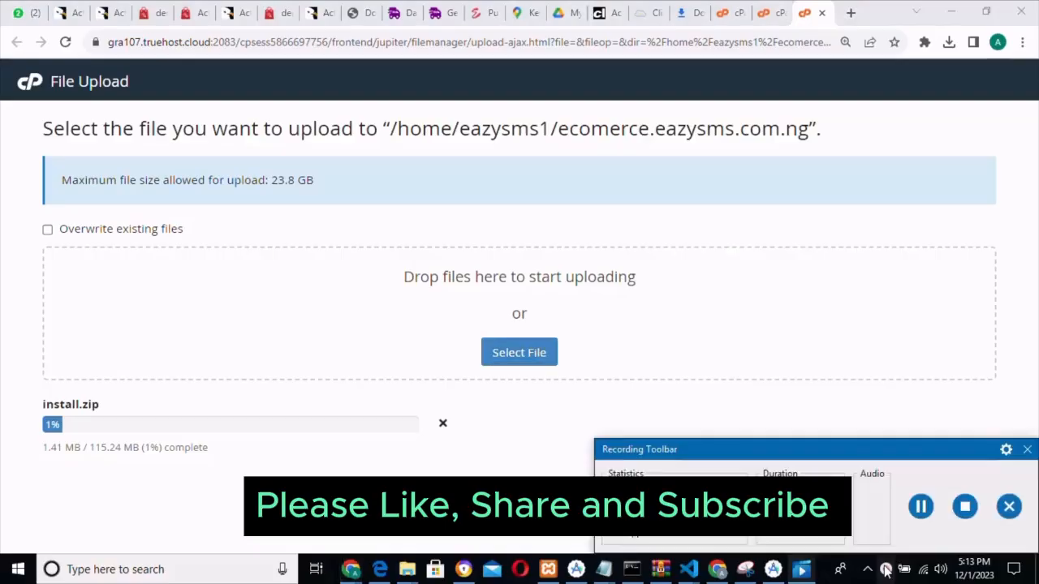
{"action": "left_click", "coordinate": [922, 507]}
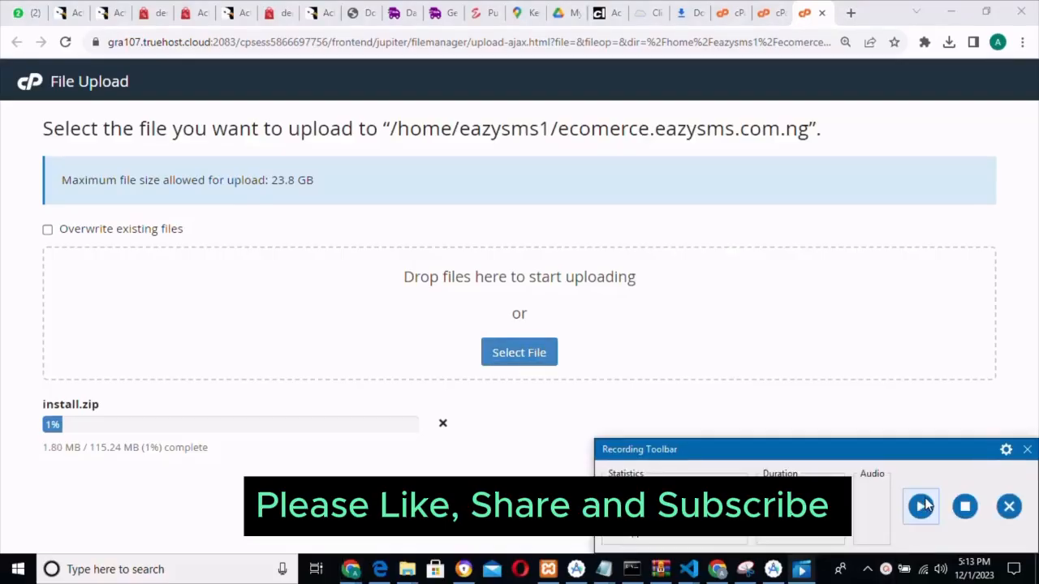
{"action": "left_click", "coordinate": [922, 506]}
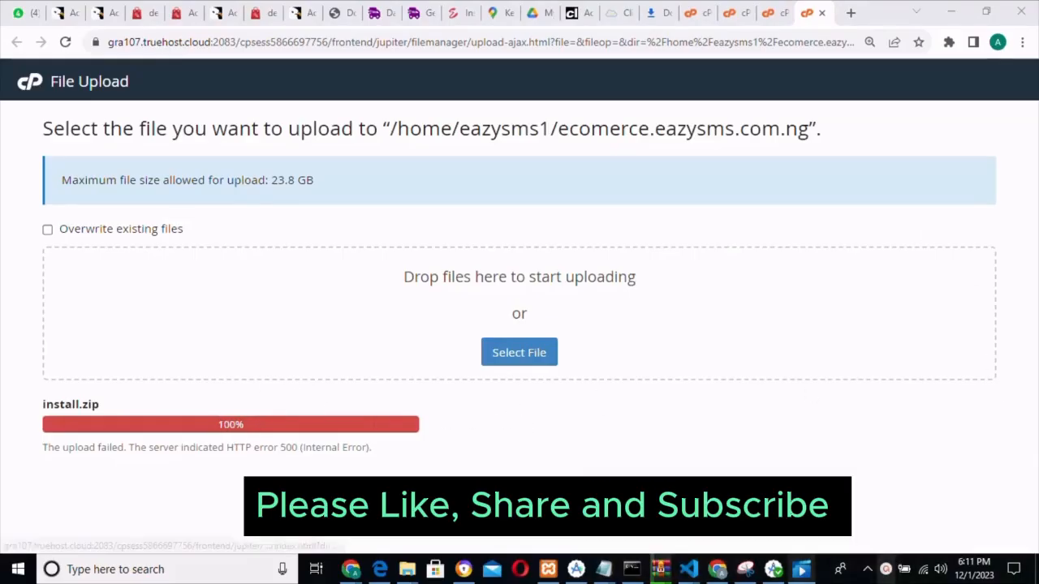
Return to the site's file listing and extract install.zip into /ecomerce.eazysms.com.ng
{"action": "left_click", "coordinate": [513, 497]}
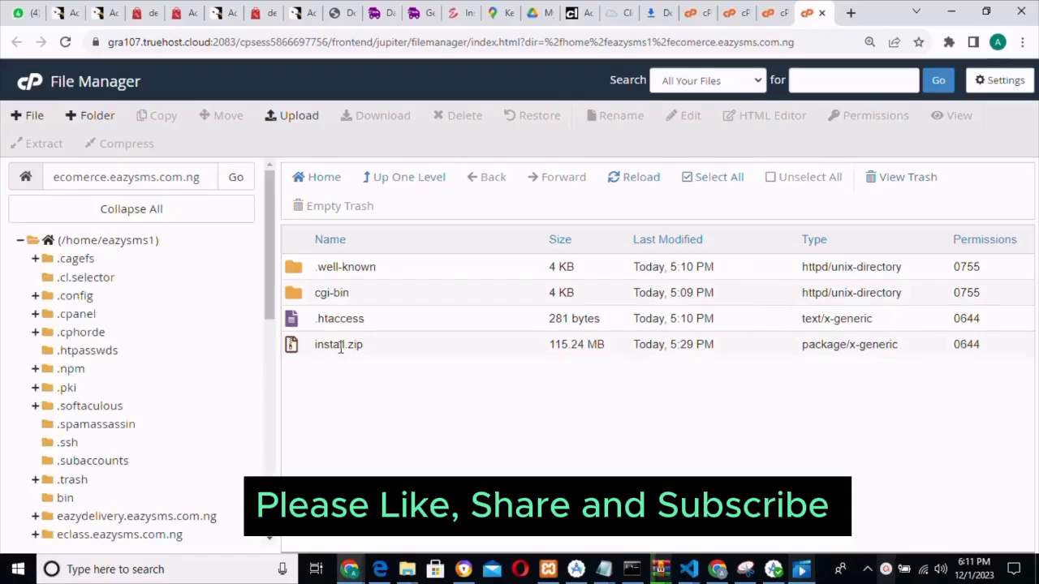
{"action": "right_click", "coordinate": [384, 350]}
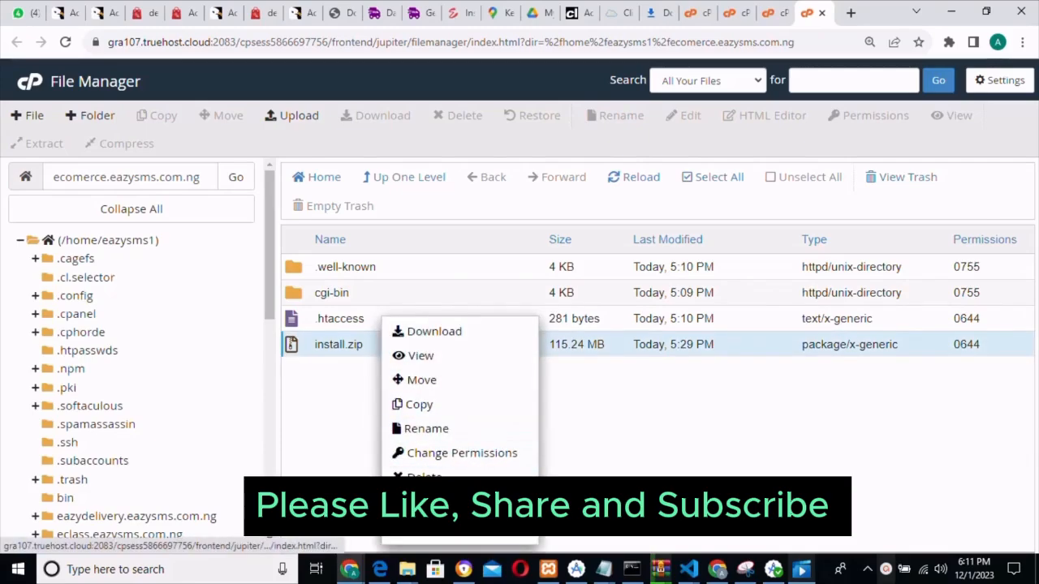
{"action": "left_click", "coordinate": [422, 502]}
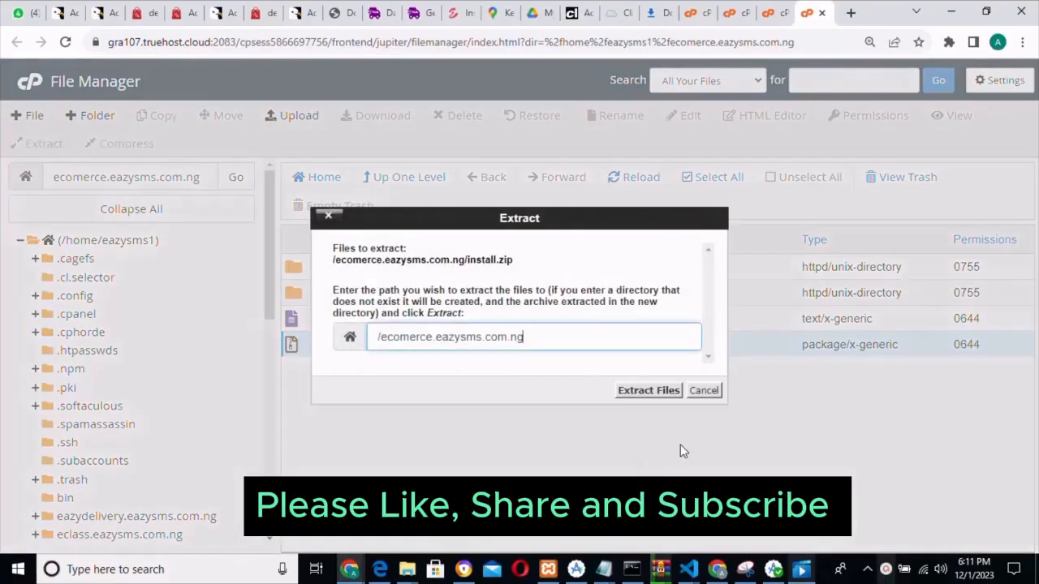
{"action": "left_click", "coordinate": [641, 391]}
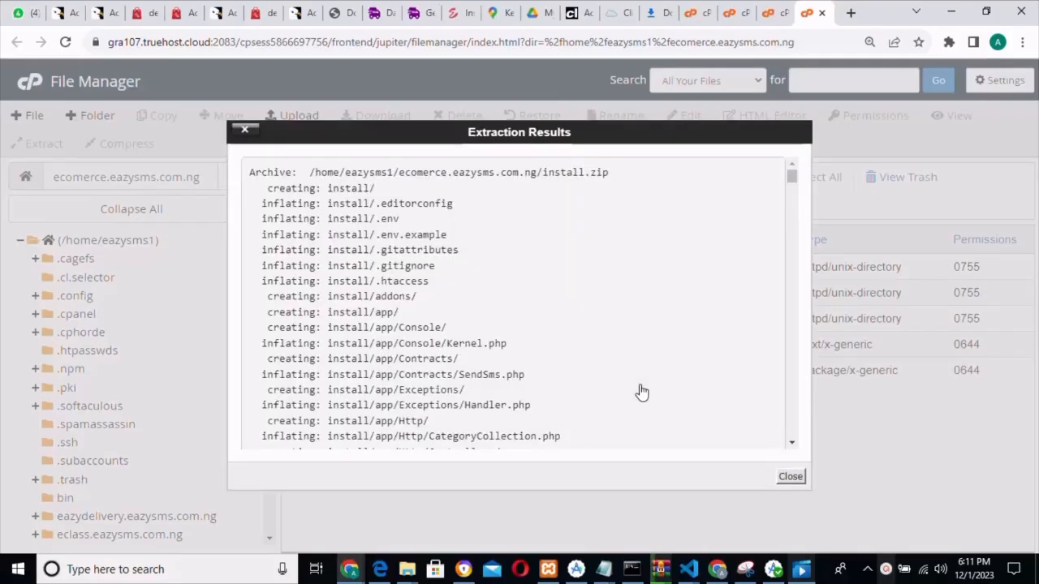
{"action": "left_click", "coordinate": [789, 479]}
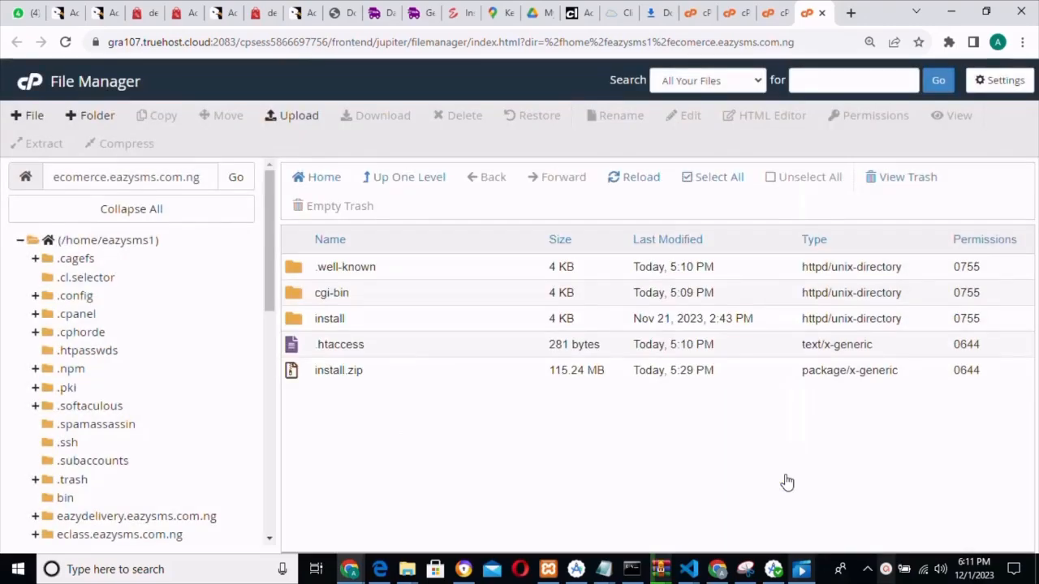
Move everything inside the extracted install folder to /ecomerce.eazysms.com.ng
{"action": "left_click", "coordinate": [372, 323]}
{"action": "double_click", "coordinate": [372, 325]}
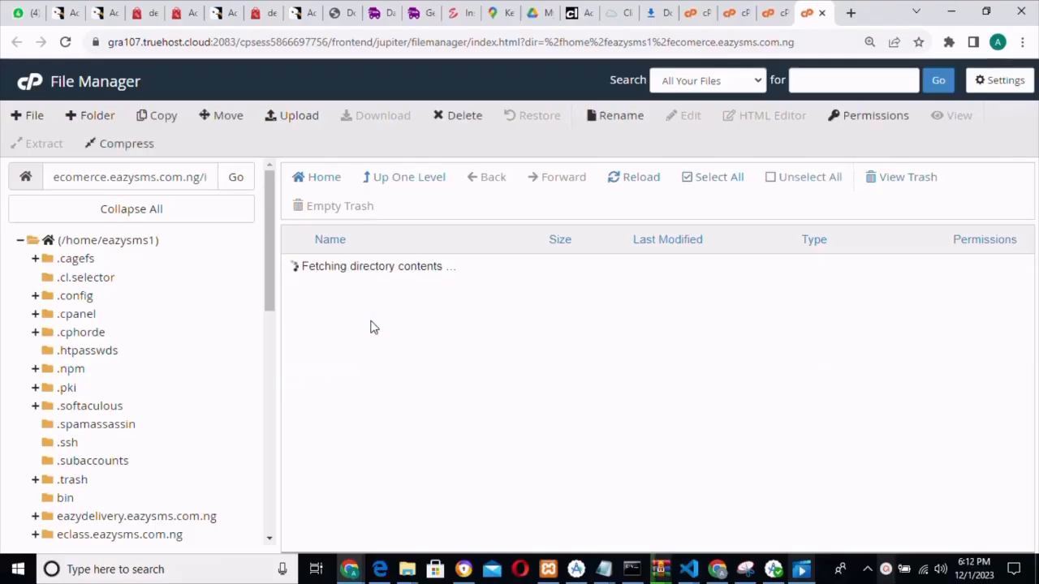
{"action": "left_click_drag", "start_coordinate": [1032, 291], "coordinate": [1016, 204]}
{"action": "left_click", "coordinate": [722, 179]}
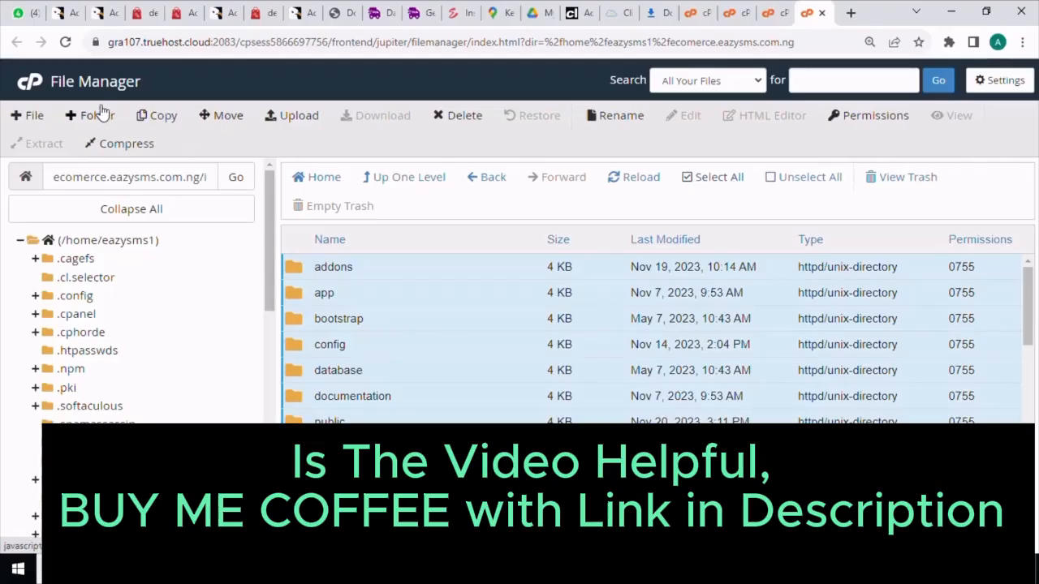
{"action": "left_click", "coordinate": [225, 119]}
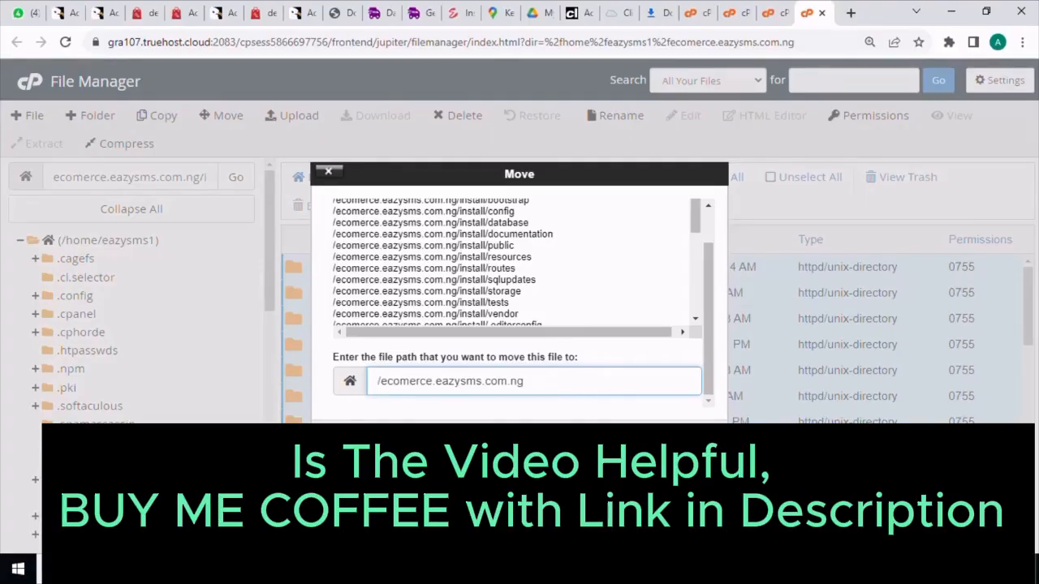
{"action": "key", "text": "Return"}
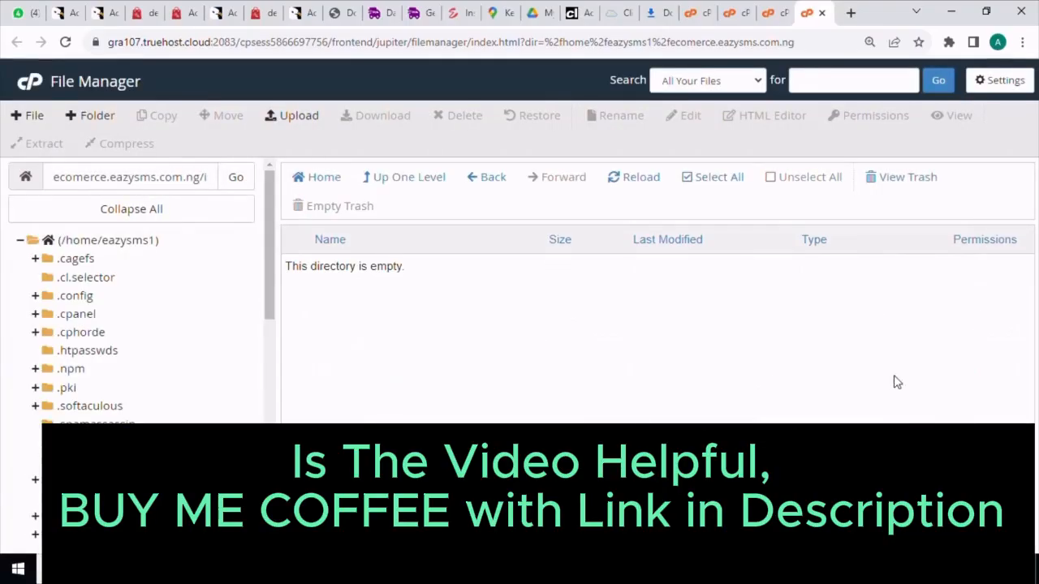
Go back to the site's root directory and permanently delete the emptied install folder, skipping the trash
{"action": "left_click", "coordinate": [491, 184]}
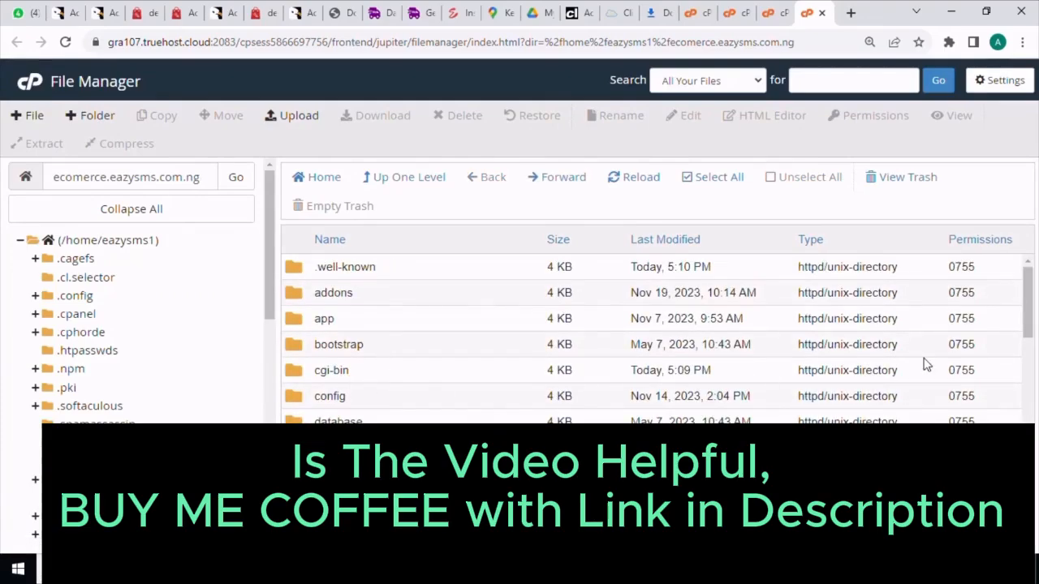
{"action": "left_click", "coordinate": [357, 474]}
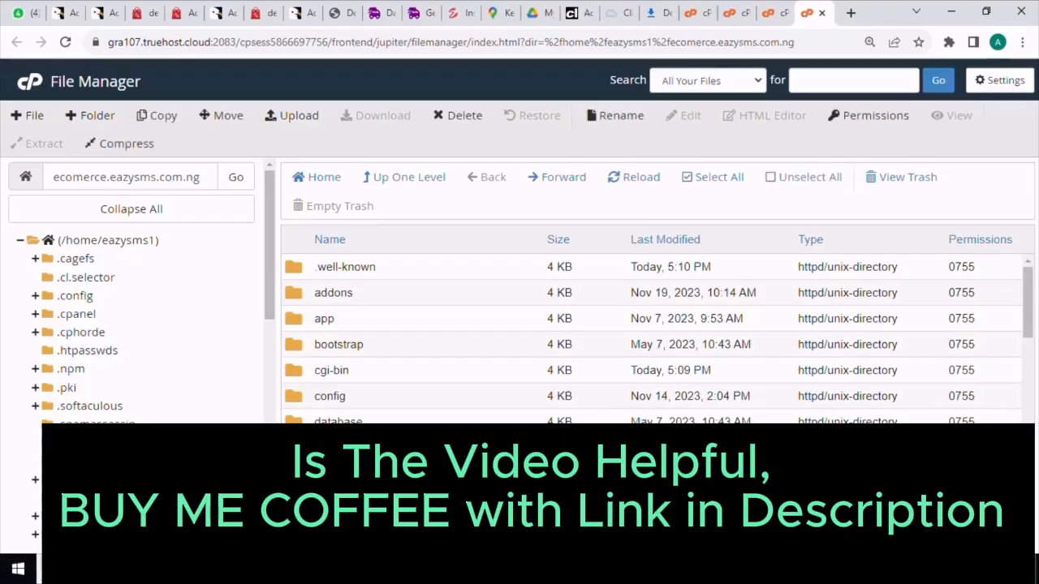
{"action": "right_click", "coordinate": [453, 475]}
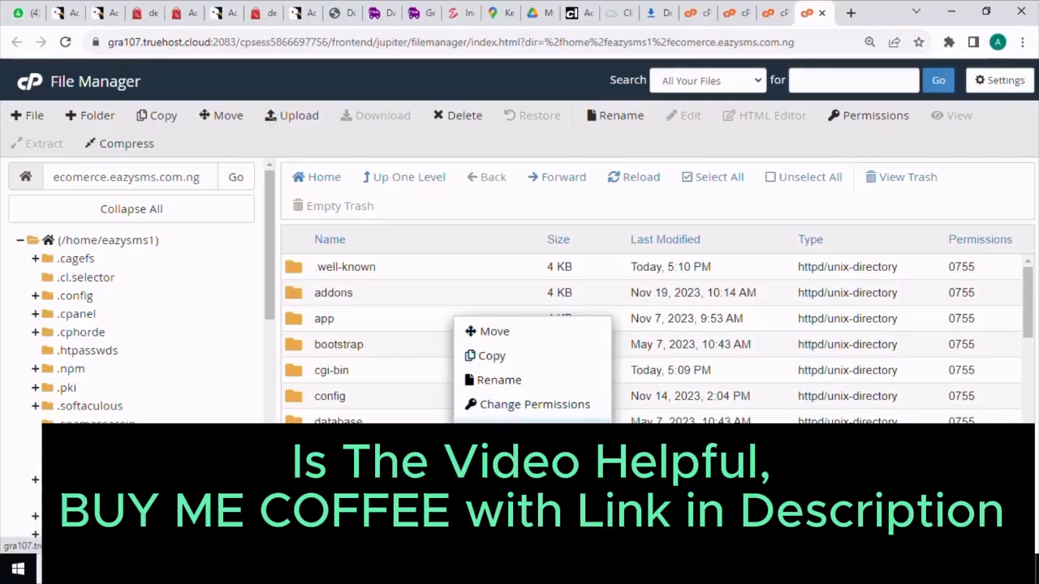
{"action": "left_click", "coordinate": [495, 429]}
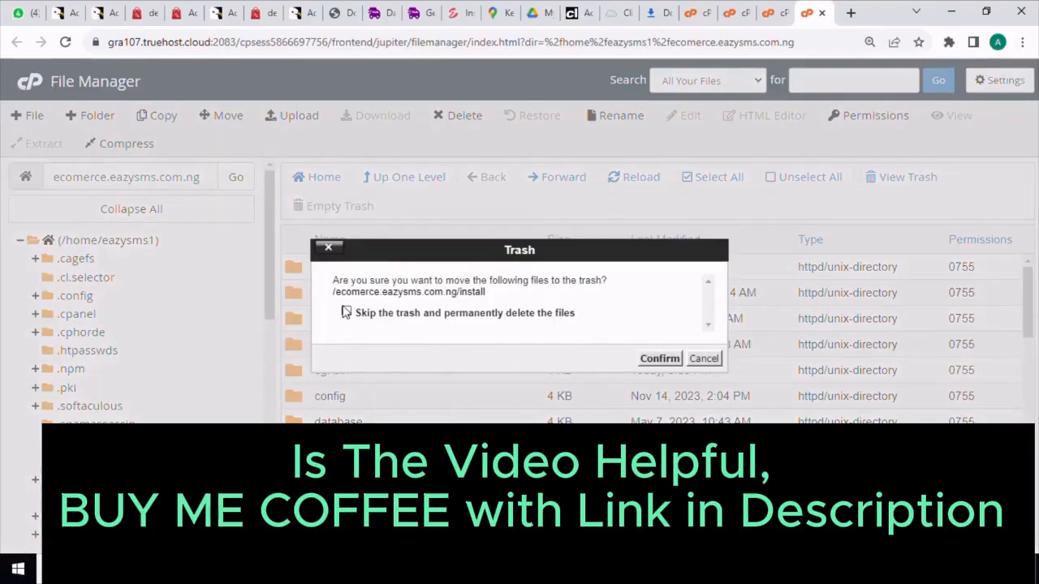
{"action": "left_click", "coordinate": [346, 312]}
{"action": "left_click", "coordinate": [645, 358]}
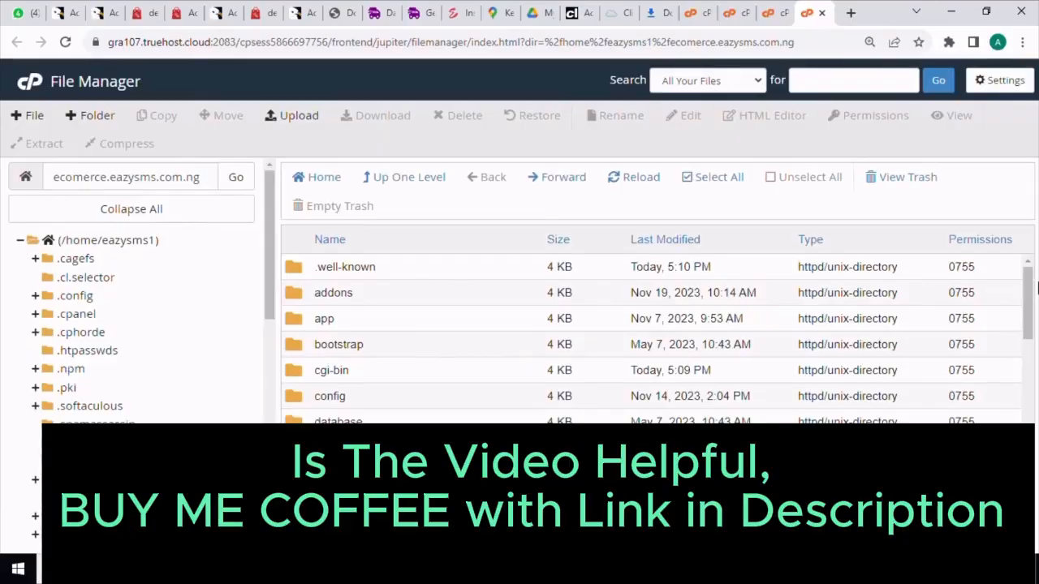
{"action": "mouse_move", "coordinate": [1031, 293]}
{"action": "left_mouse_down"}
{"action": "mouse_move", "coordinate": [1031, 317]}
{"action": "mouse_move", "coordinate": [1031, 295]}
{"action": "left_mouse_up"}
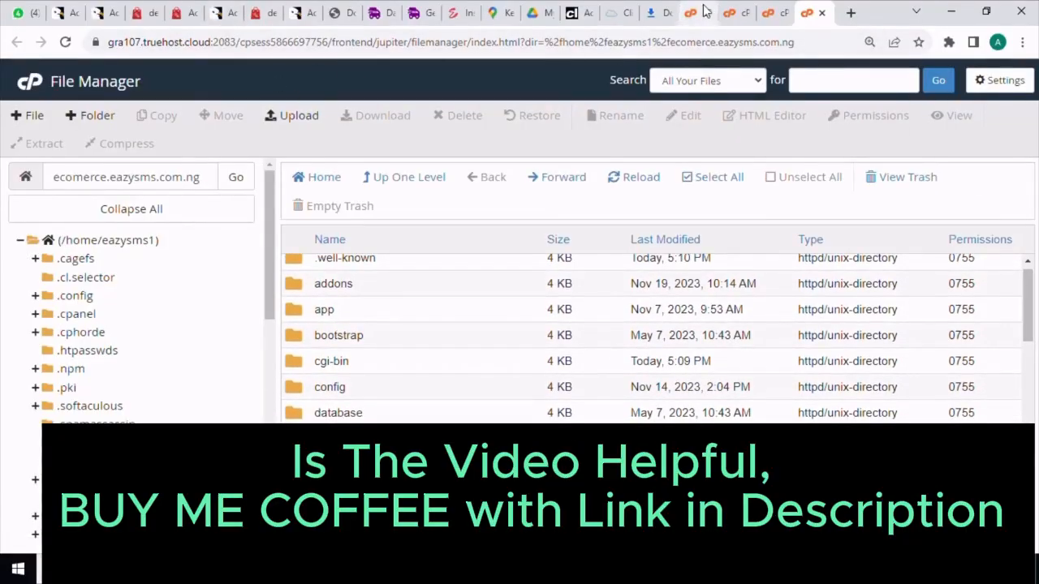
Switch from the file manager to the already open cPanel main page and load its Tools overview
{"action": "left_click", "coordinate": [617, 13]}
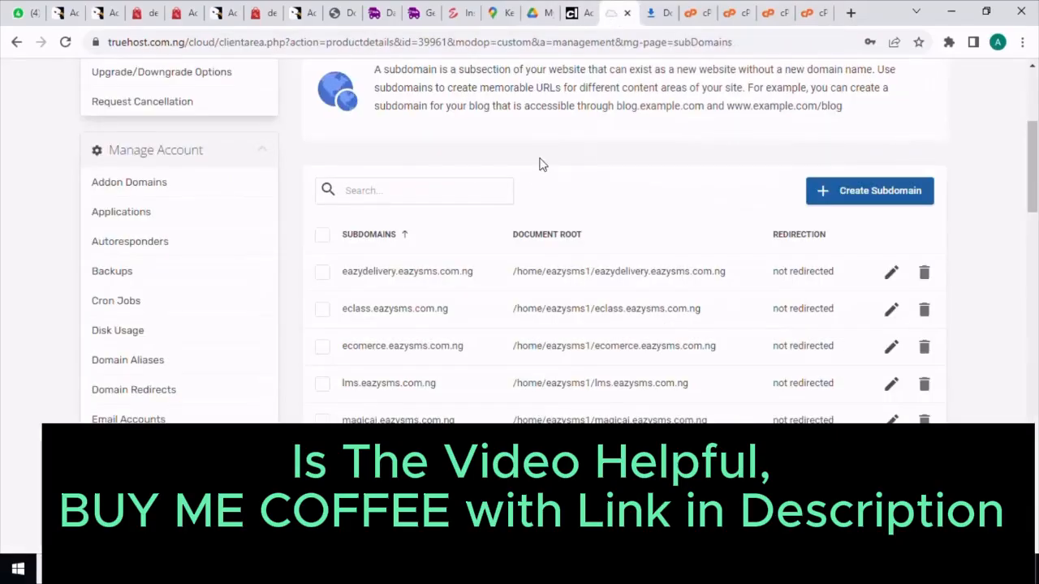
{"action": "left_click", "coordinate": [692, 14]}
{"action": "left_click", "coordinate": [617, 13]}
{"action": "left_click", "coordinate": [694, 13]}
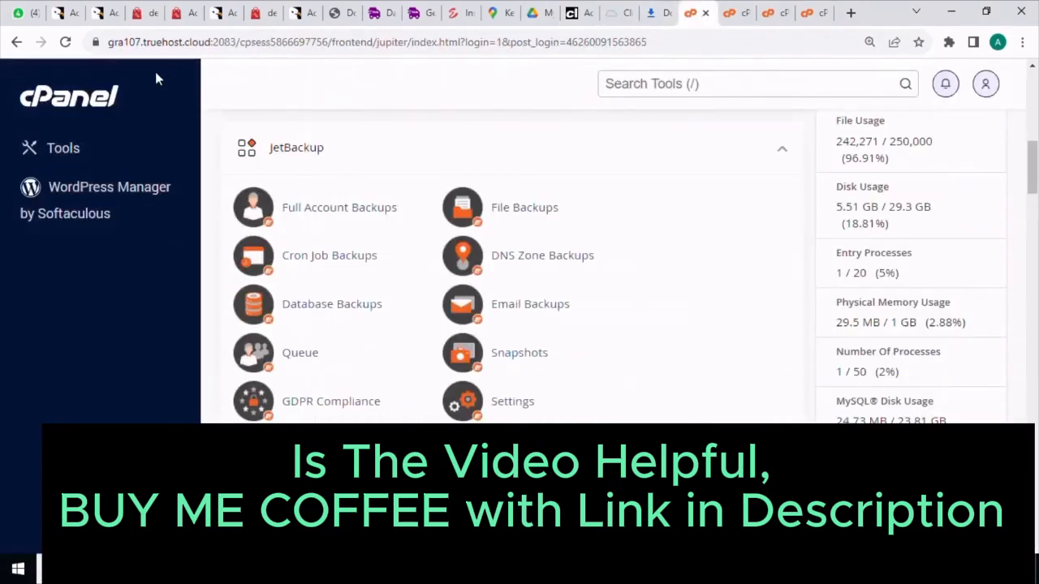
{"action": "left_click", "coordinate": [78, 148]}
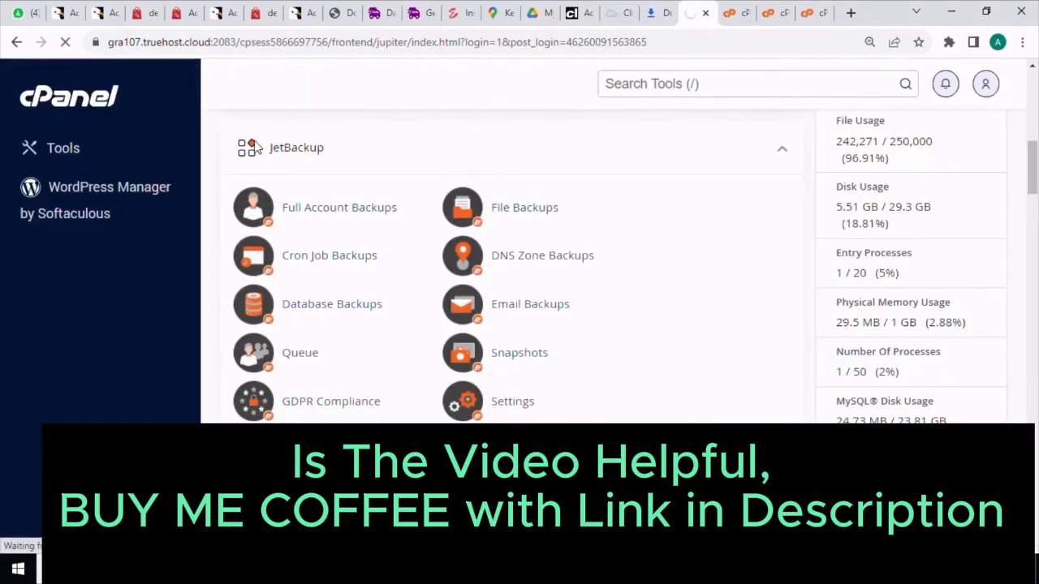
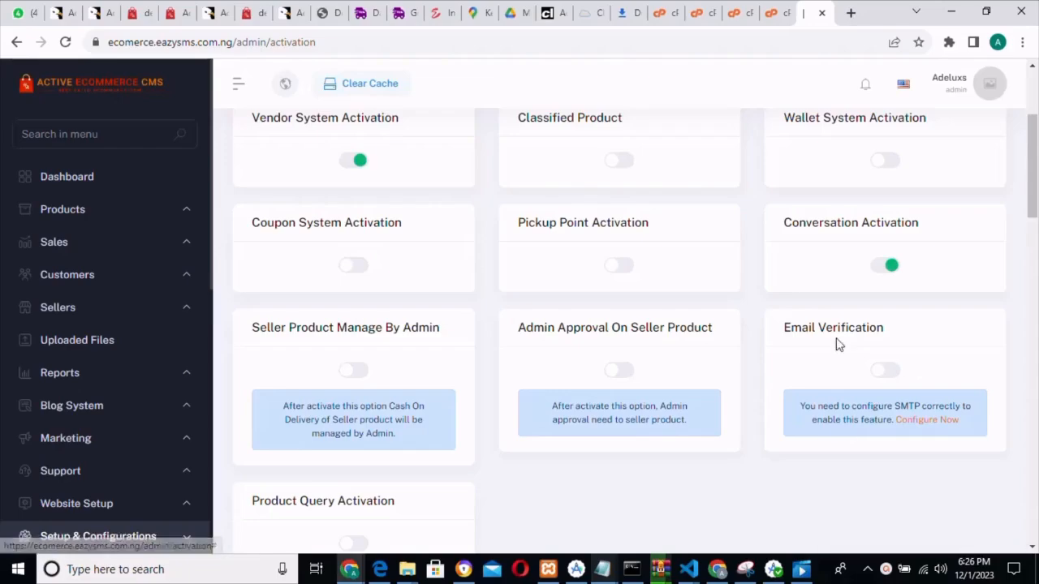
Examine the feature and payment gateway activation settings of the Active eCommerce CMS admin
{"action": "left_click_drag", "start_coordinate": [1031, 182], "coordinate": [1037, 276]}
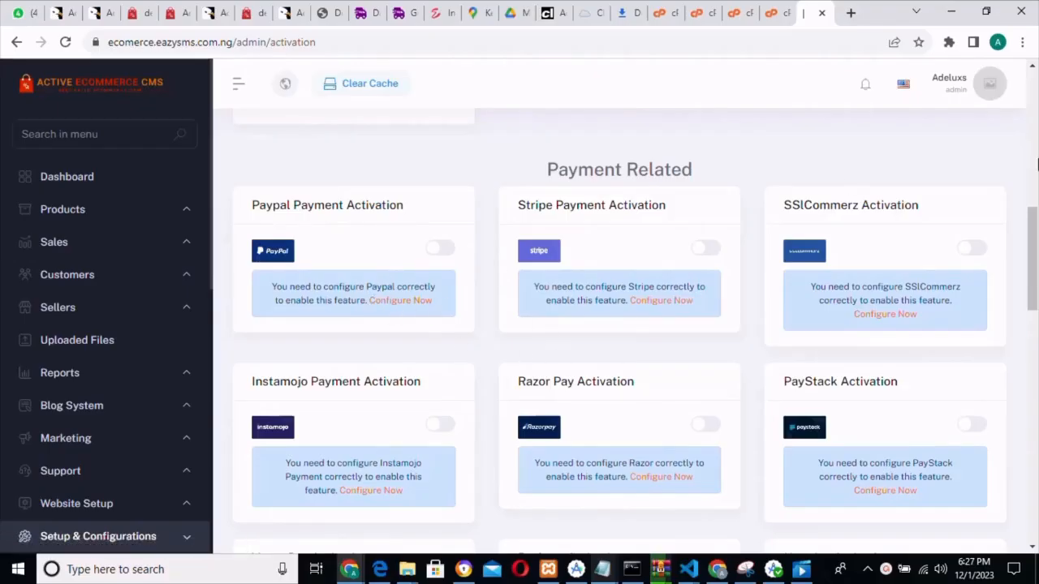
{"action": "left_click_drag", "start_coordinate": [1035, 266], "coordinate": [1035, 301]}
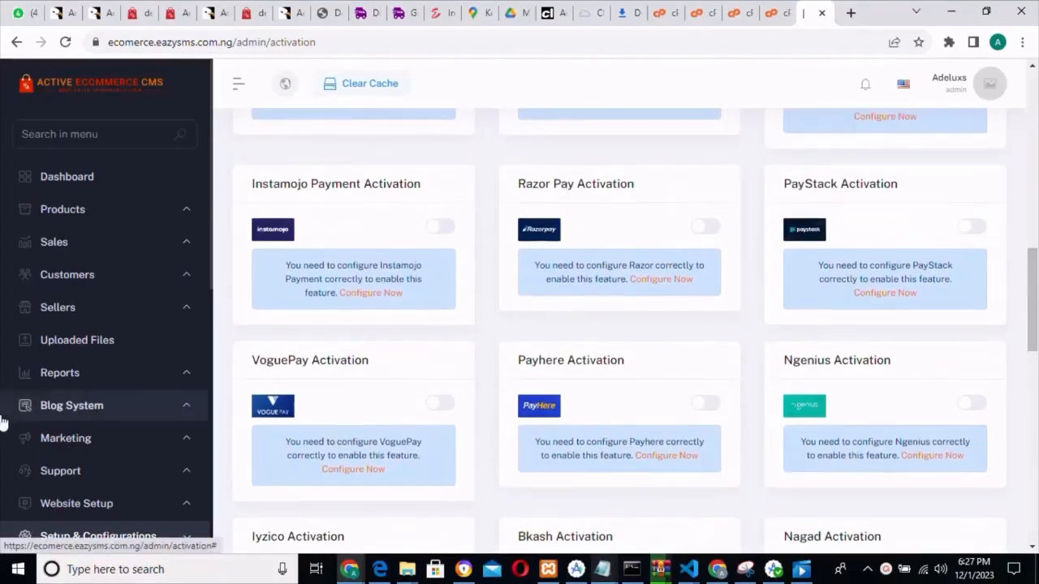
{"action": "left_click_drag", "start_coordinate": [1035, 329], "coordinate": [1035, 462]}
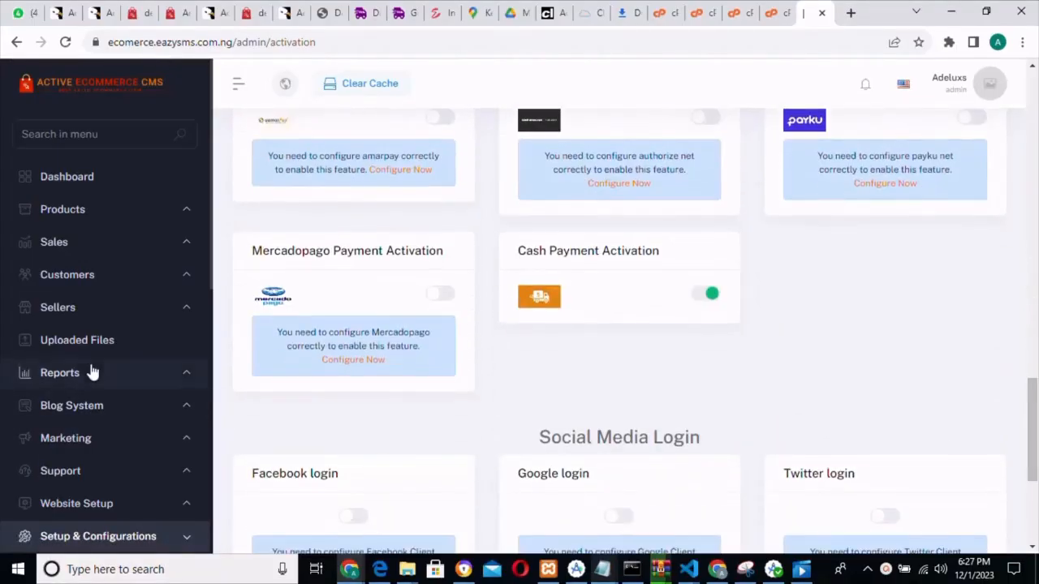
Expand the Website Setup section of the admin navigation and look through its options
{"action": "left_click", "coordinate": [187, 507]}
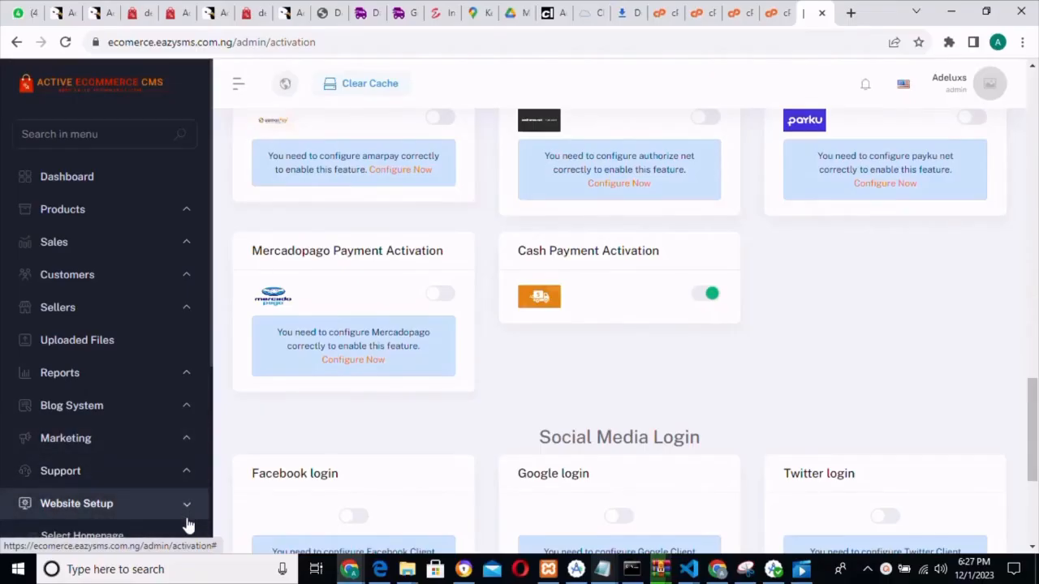
{"action": "scroll", "coordinate": [173, 452], "scroll_direction": "down", "scroll_amount": 2}
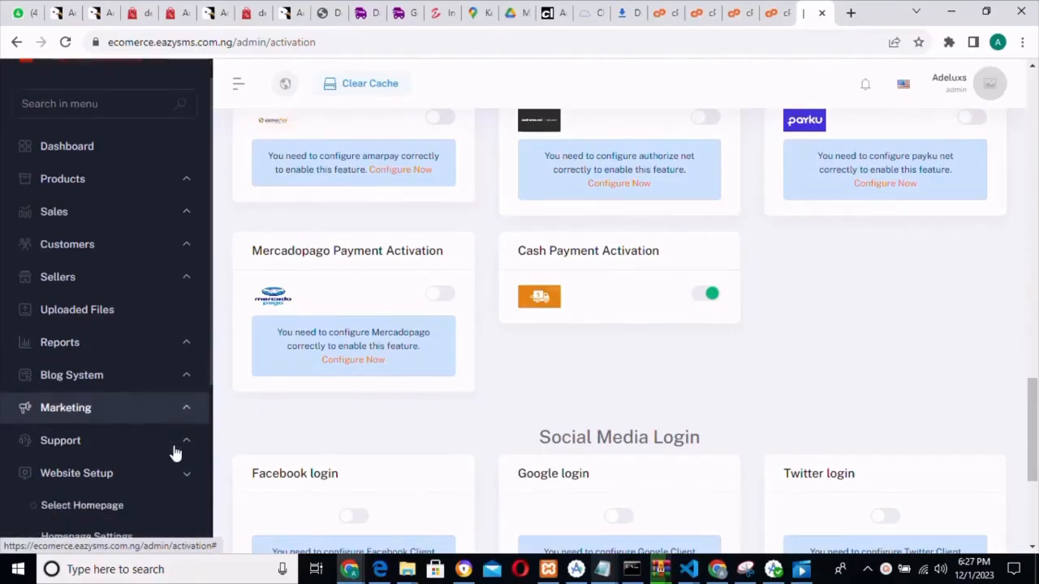
{"action": "scroll", "coordinate": [173, 452], "scroll_direction": "down", "scroll_amount": 5}
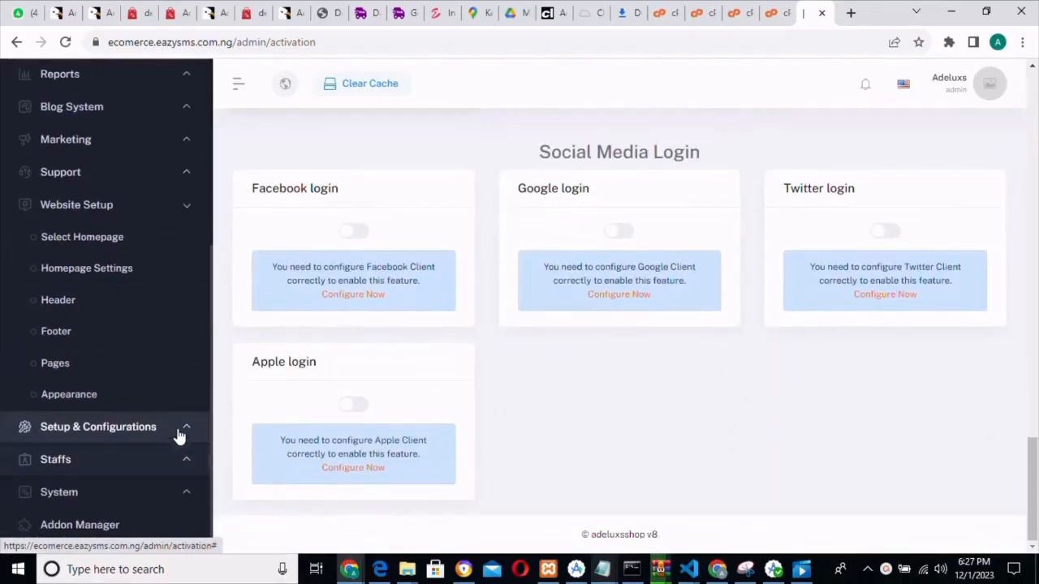
Look through the options under System, Staffs and Website Setup in the admin navigation
{"action": "left_click", "coordinate": [153, 494]}
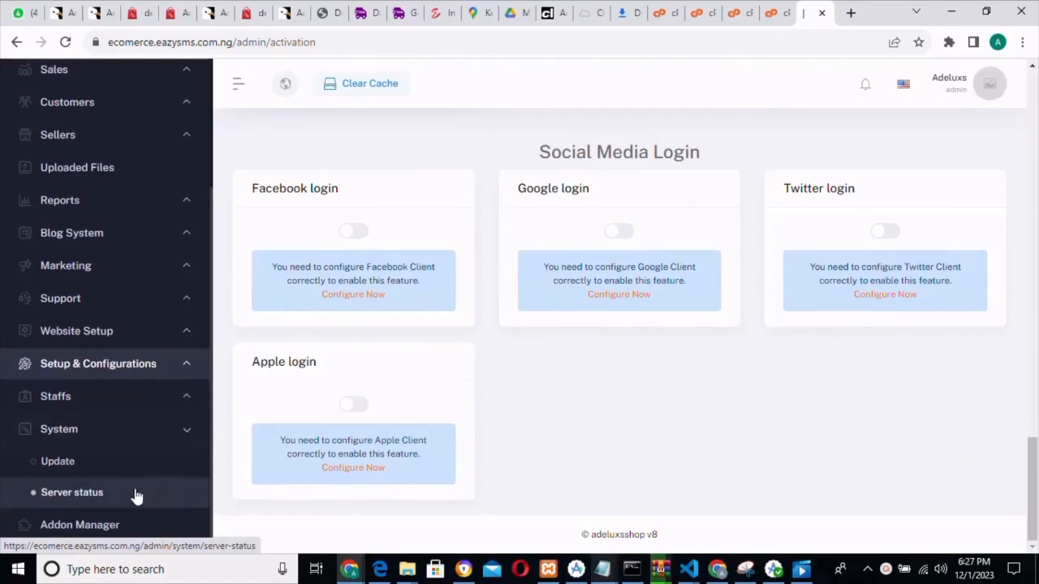
{"action": "left_click", "coordinate": [188, 398]}
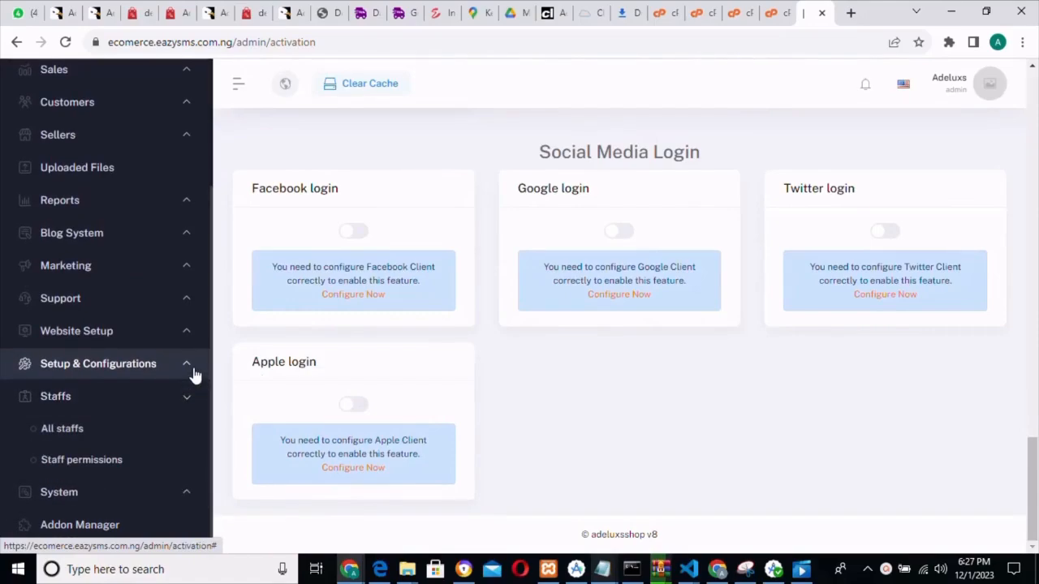
{"action": "right_click", "coordinate": [194, 374]}
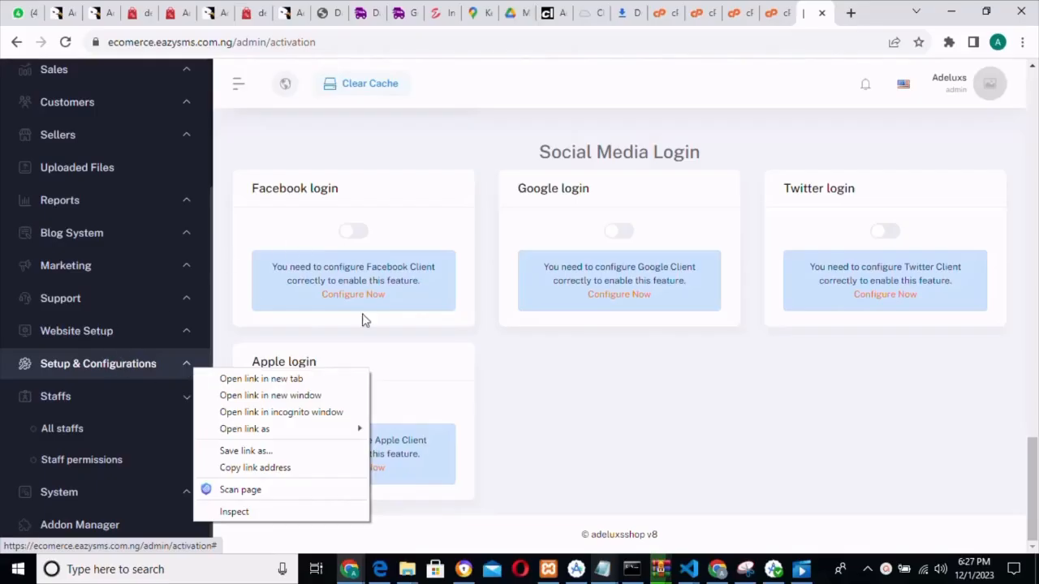
{"action": "left_click", "coordinate": [86, 328]}
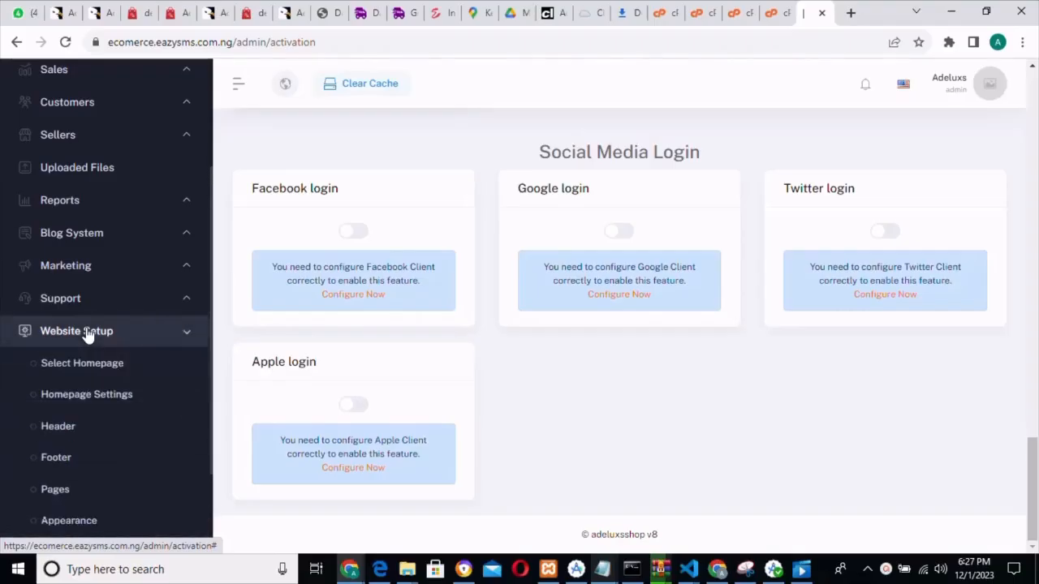
{"action": "left_click", "coordinate": [182, 335]}
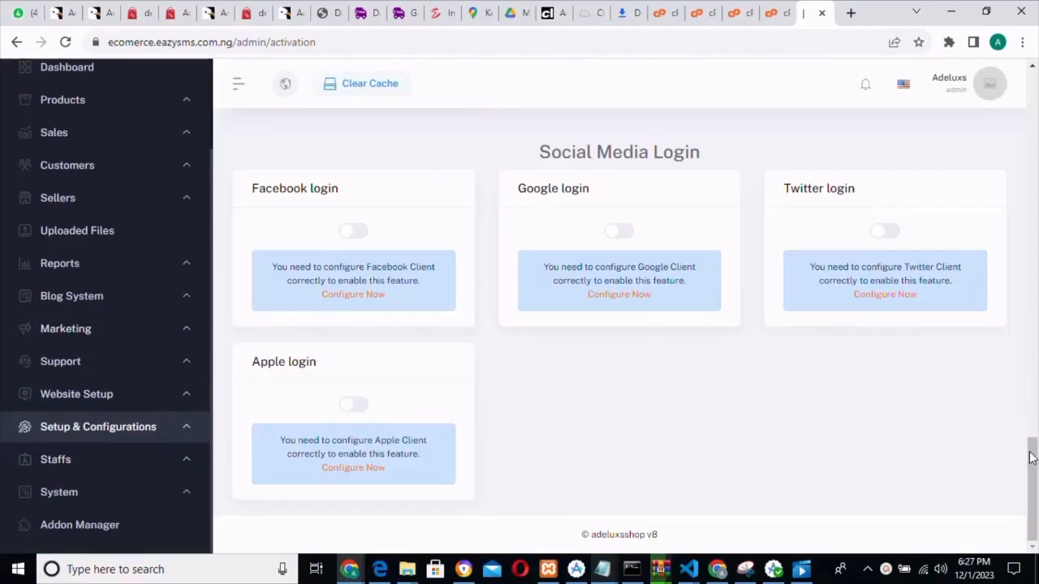
{"action": "left_click_drag", "start_coordinate": [1031, 457], "coordinate": [1033, 167]}
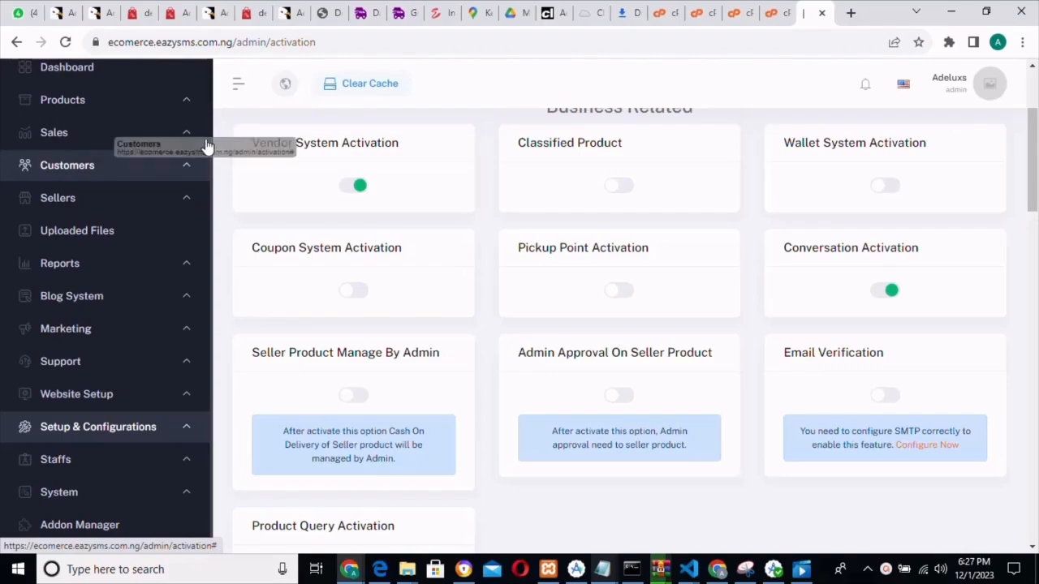
Start a new product from the Products section and name it shoe
{"action": "left_click", "coordinate": [76, 99]}
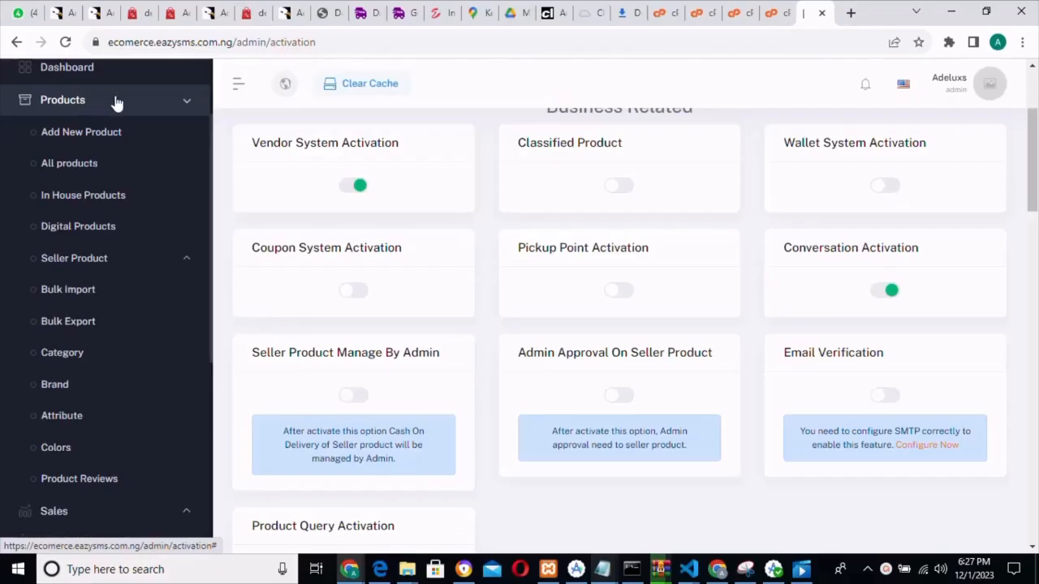
{"action": "left_click", "coordinate": [89, 144]}
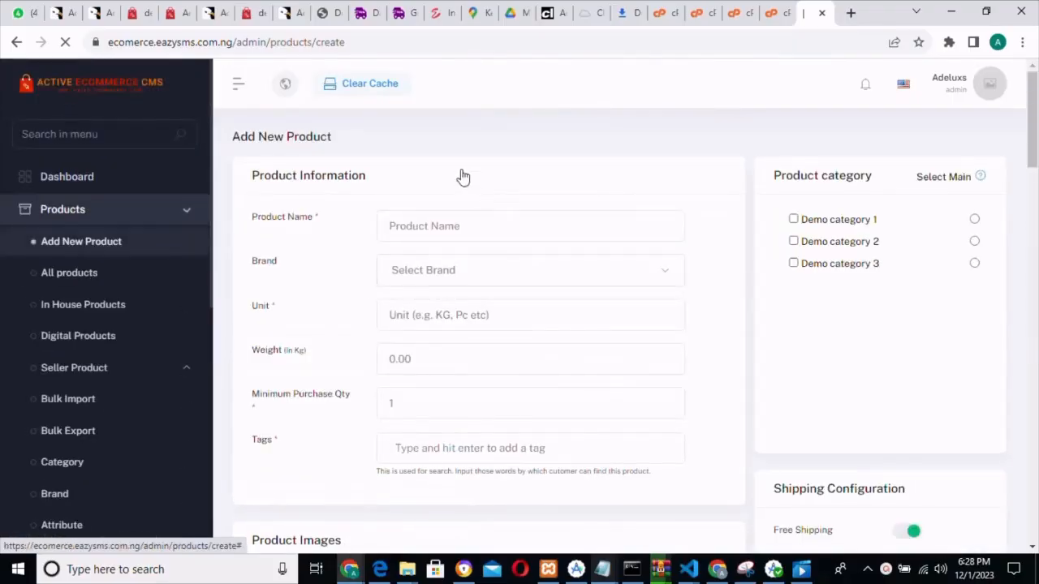
{"action": "mouse_move", "coordinate": [1035, 138]}
{"action": "left_mouse_down"}
{"action": "mouse_move", "coordinate": [1035, 154]}
{"action": "mouse_move", "coordinate": [1036, 142]}
{"action": "left_mouse_up"}
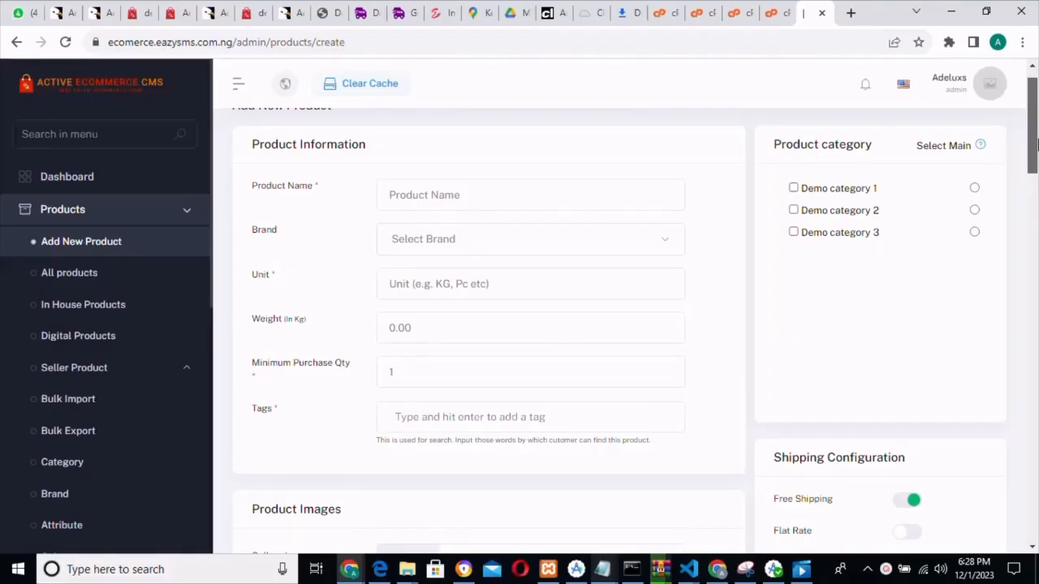
{"action": "left_click", "coordinate": [586, 186]}
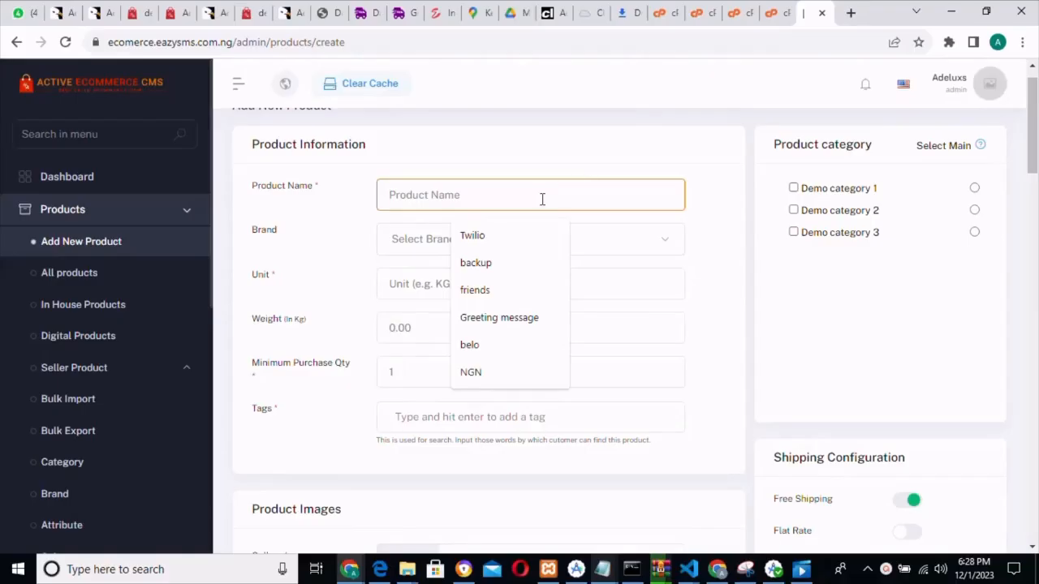
{"action": "type", "text": "shoe"}
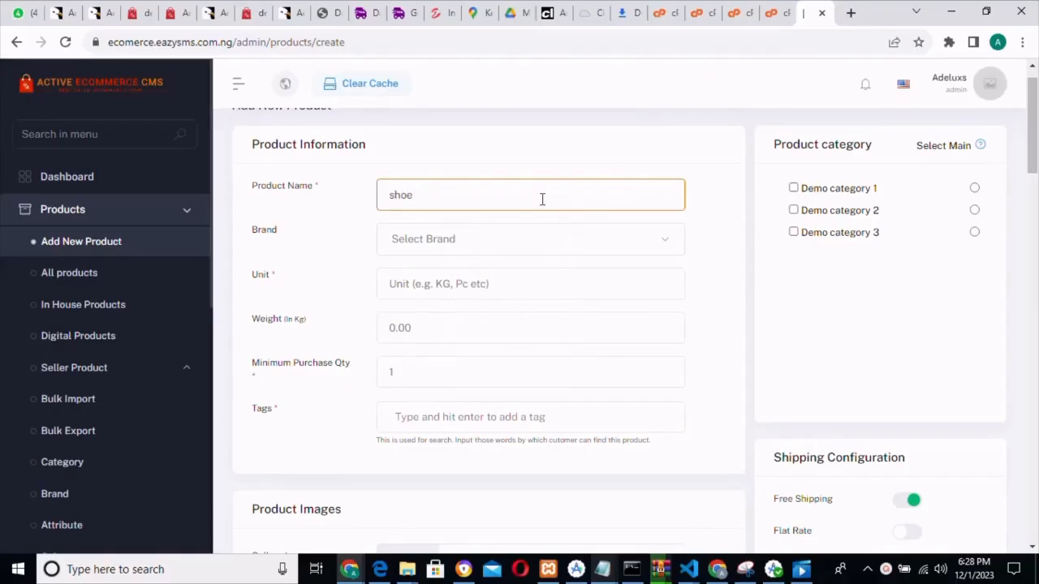
Search the product's brand list for addidas and close the list without choosing a brand
{"action": "left_click", "coordinate": [532, 241]}
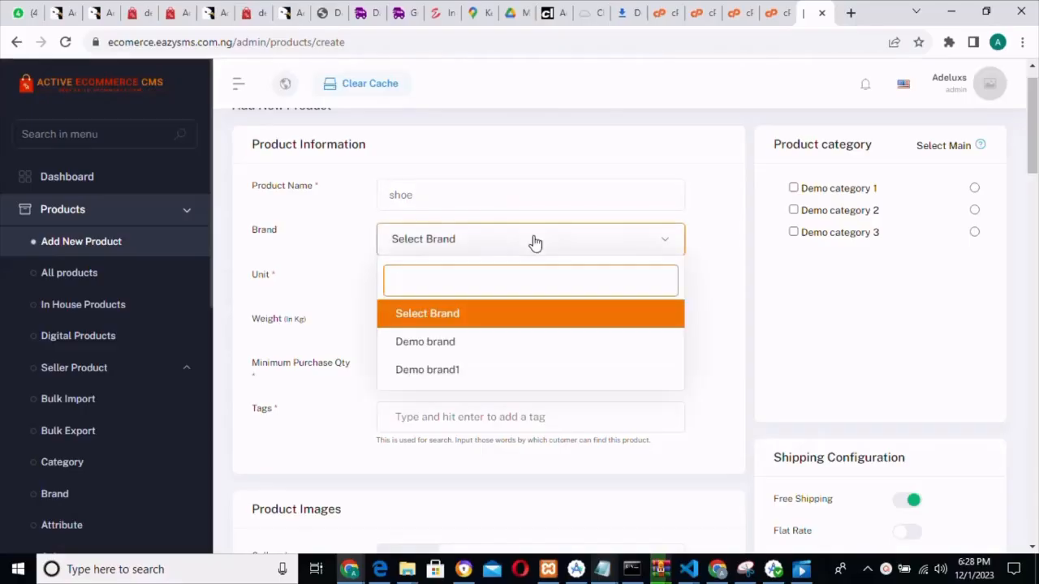
{"action": "type", "text": "add"}
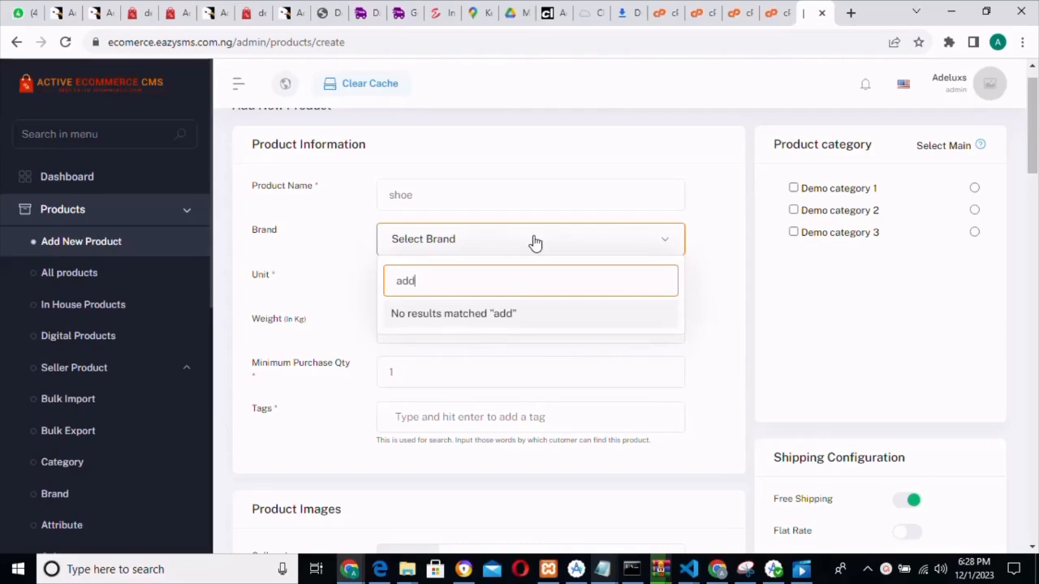
{"action": "type", "text": "idas"}
{"action": "left_click", "coordinate": [488, 327]}
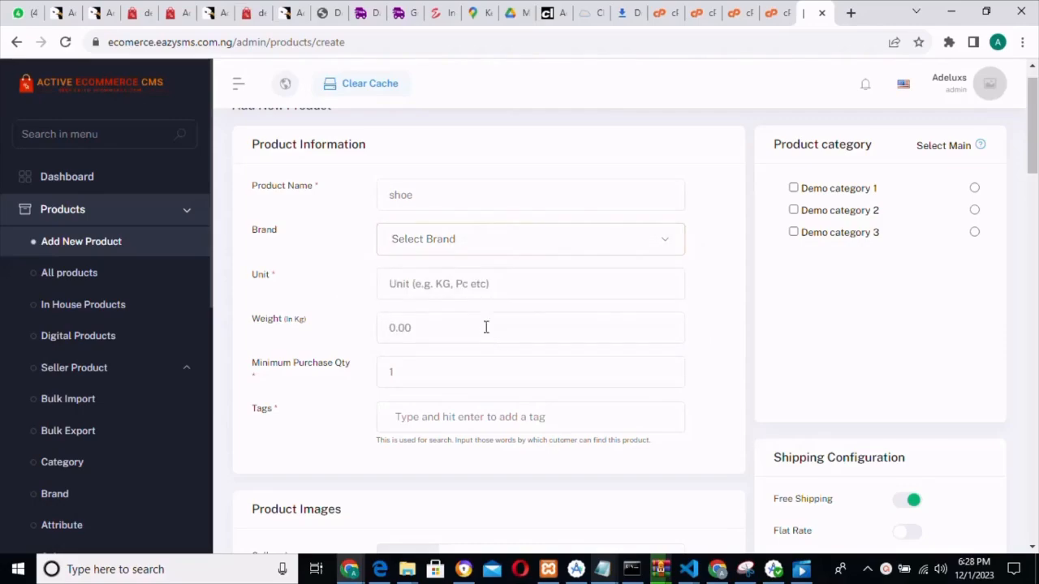
Set the new product's unit to 10
{"action": "left_click", "coordinate": [454, 328]}
{"action": "left_click", "coordinate": [454, 283]}
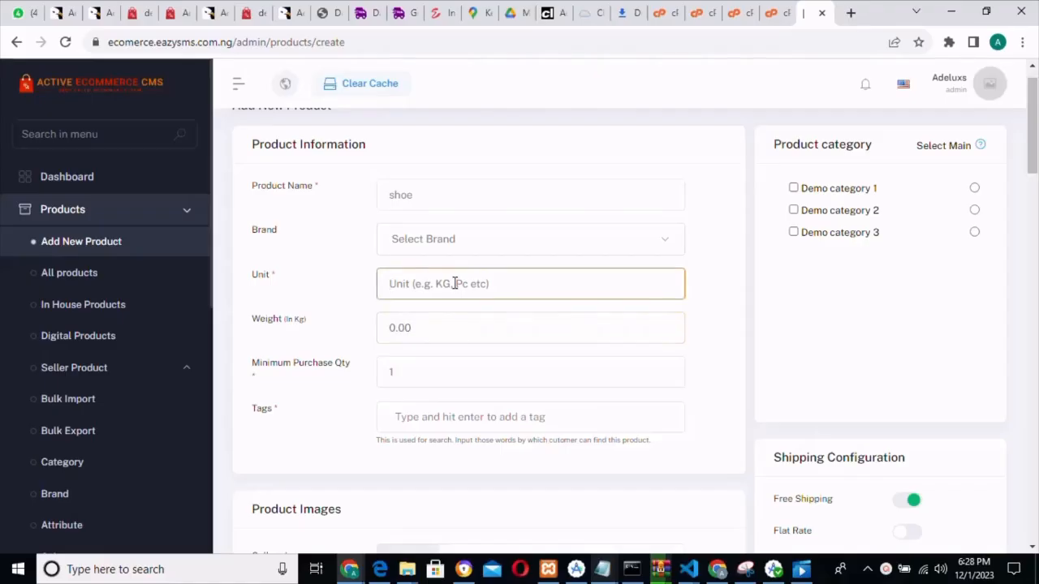
{"action": "type", "text": "10kg"}
{"action": "key", "text": "BackSpace"}
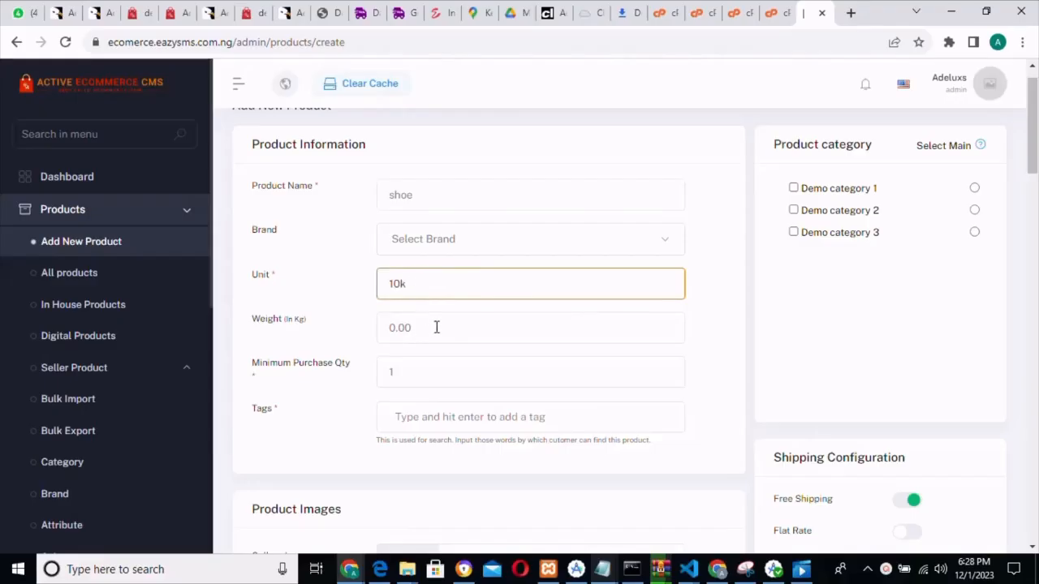
{"action": "key", "text": "BackSpace"}
{"action": "key", "text": "BackSpace"}
{"action": "key", "text": "BackSpace"}
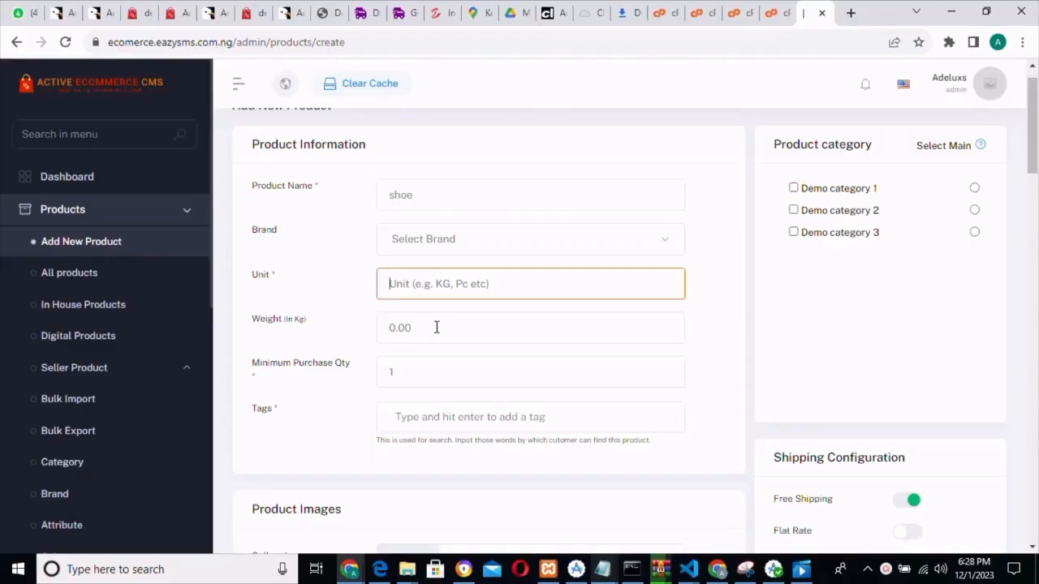
{"action": "type", "text": "10"}
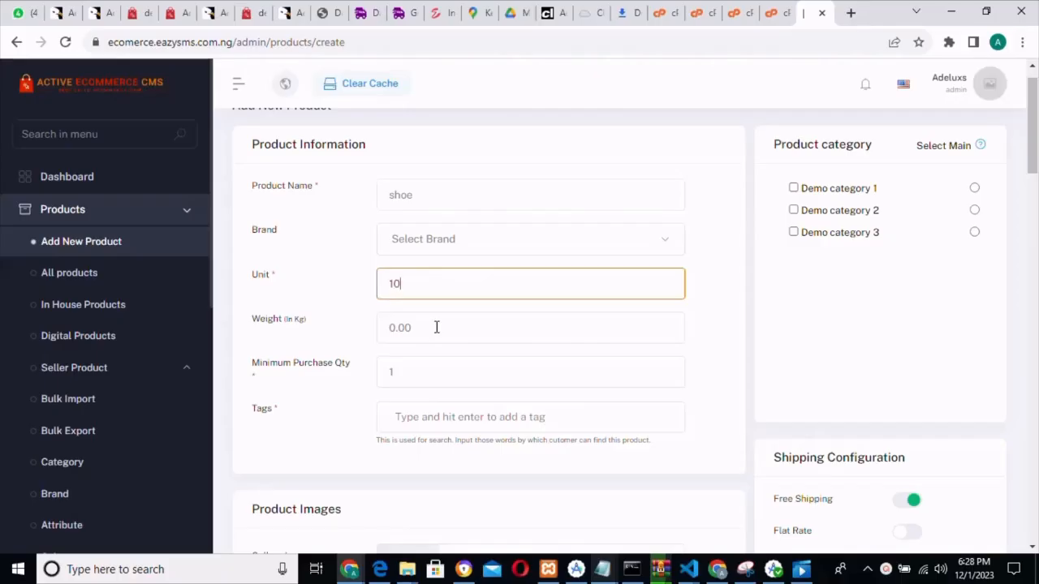
Set the product's weight to 10 kg and its minimum purchase quantity to 1
{"action": "left_click", "coordinate": [418, 337]}
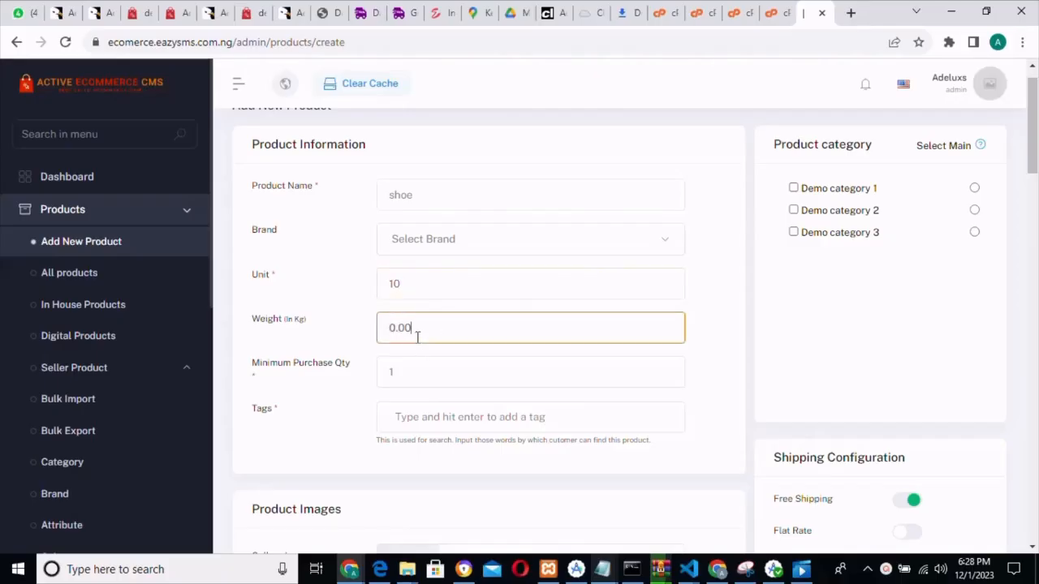
{"action": "key", "text": "BackSpace"}
{"action": "key", "text": "BackSpace"}
{"action": "key", "text": "BackSpace"}
{"action": "key", "text": "BackSpace"}
{"action": "type", "text": "10"}
{"action": "left_click", "coordinate": [409, 379]}
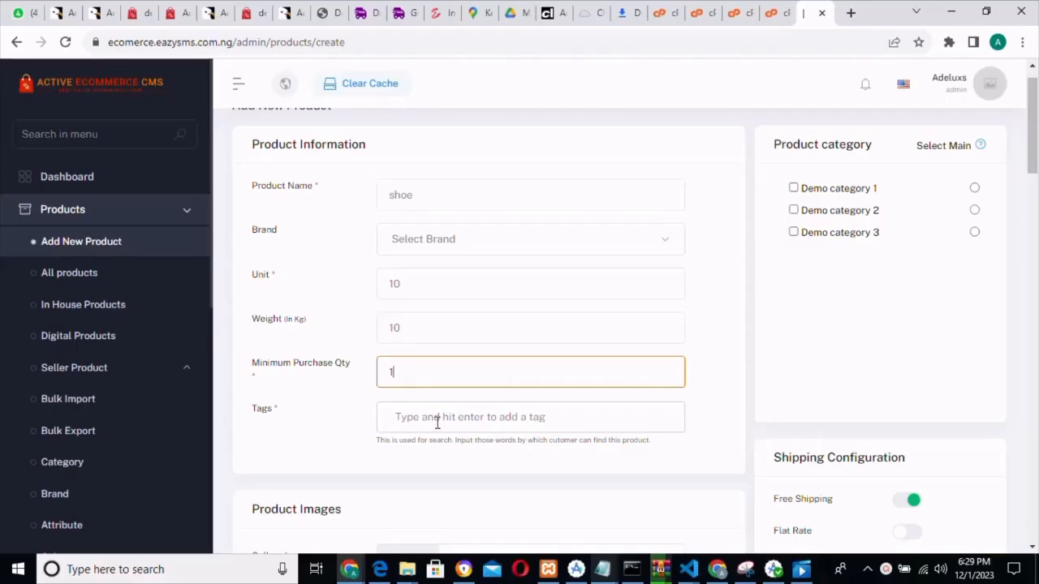
{"action": "key", "text": "BackSpace"}
{"action": "type", "text": "1"}
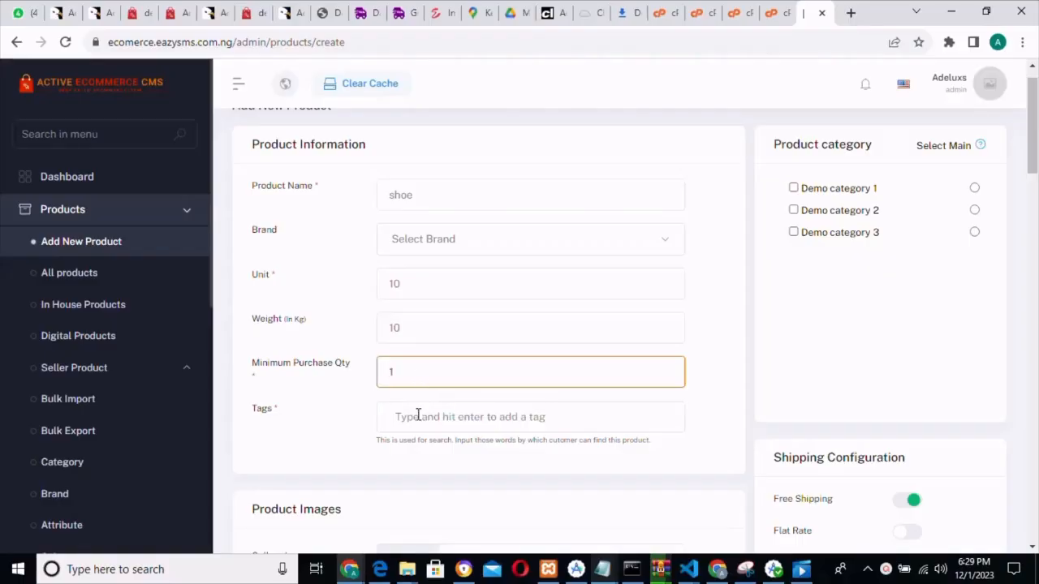
Choose Demo brand as the new product's brand
{"action": "left_click", "coordinate": [418, 419]}
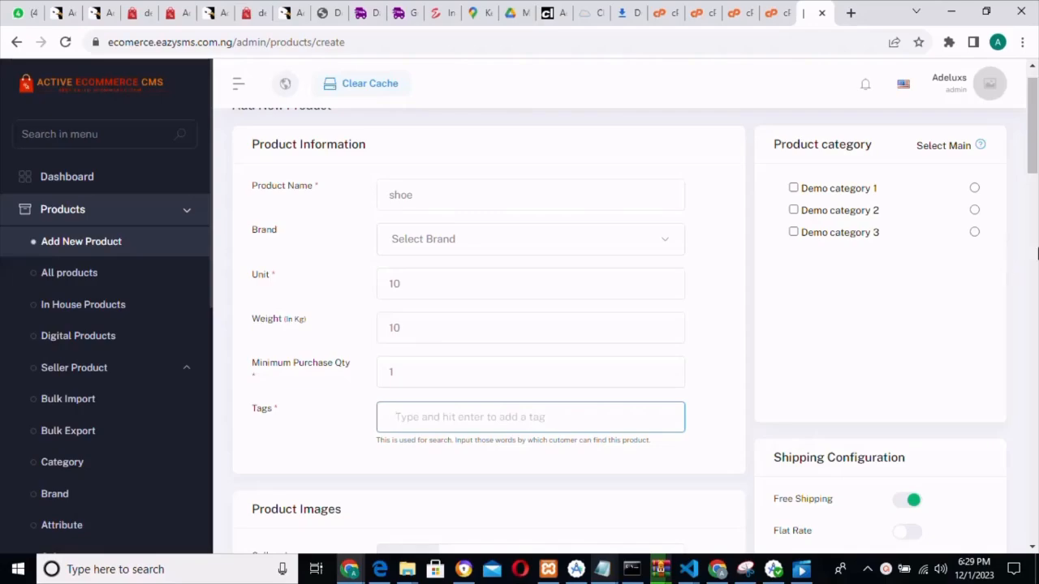
{"action": "left_click", "coordinate": [650, 246]}
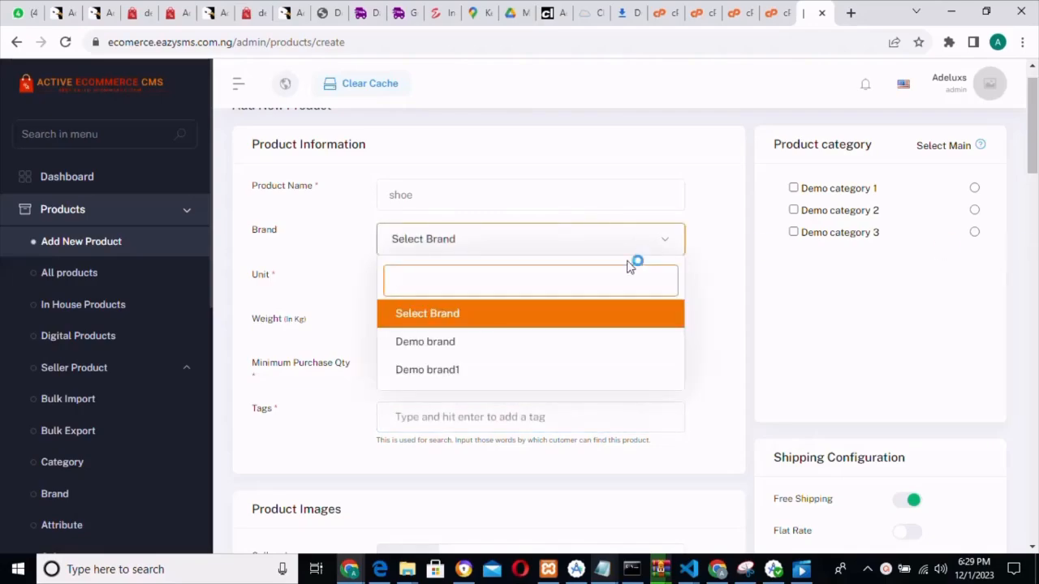
{"action": "left_click", "coordinate": [547, 341]}
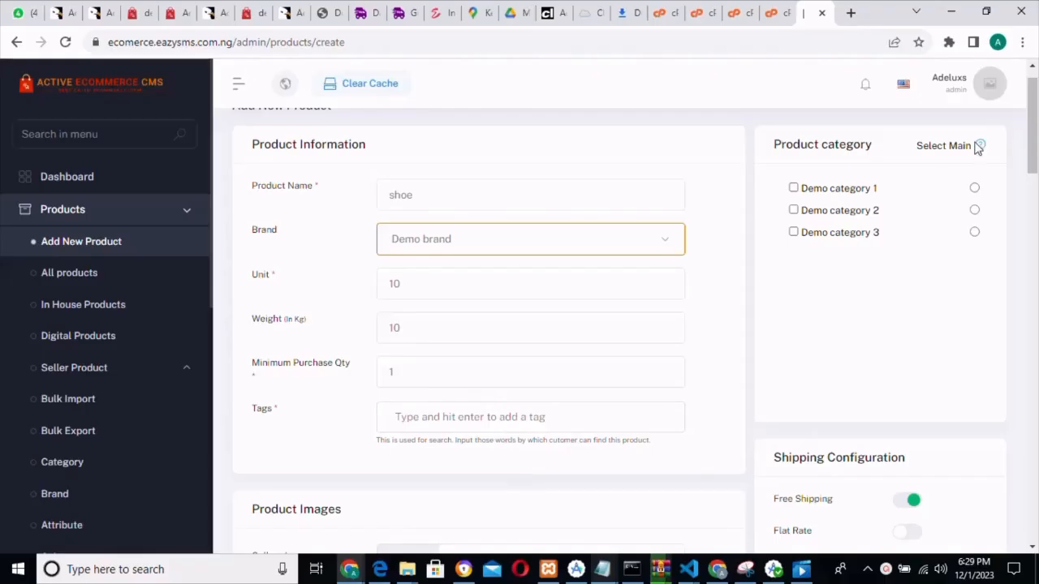
{"action": "left_click_drag", "start_coordinate": [1030, 142], "coordinate": [1028, 203]}
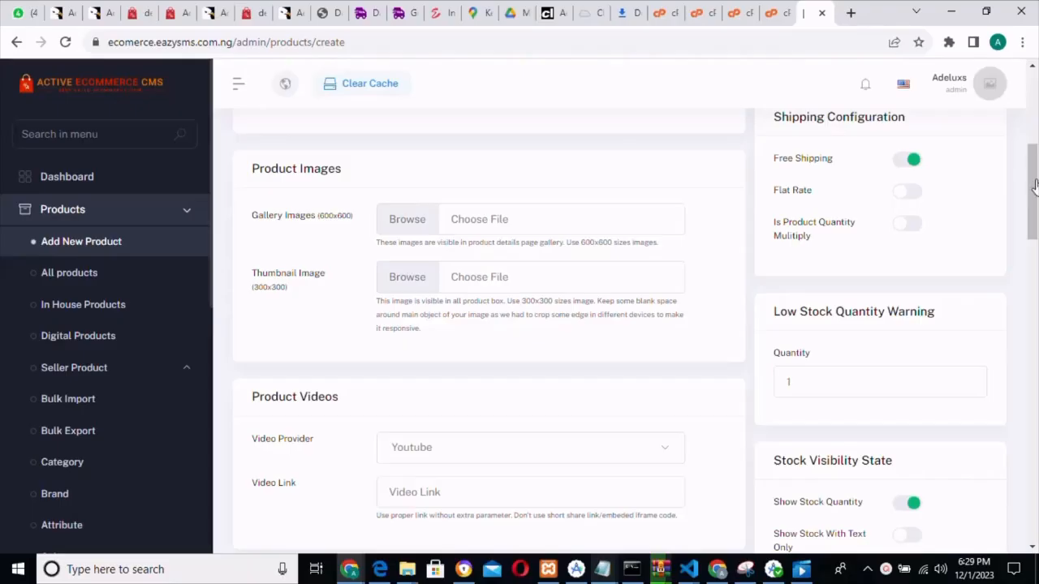
{"action": "left_click_drag", "start_coordinate": [1020, 197], "coordinate": [1005, 208]}
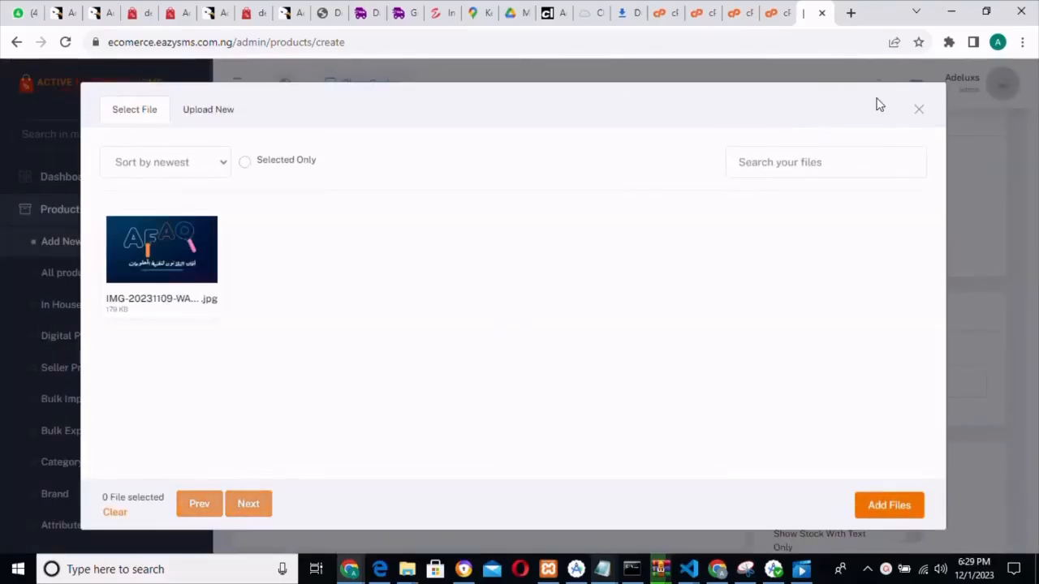
{"action": "left_click", "coordinate": [921, 114]}
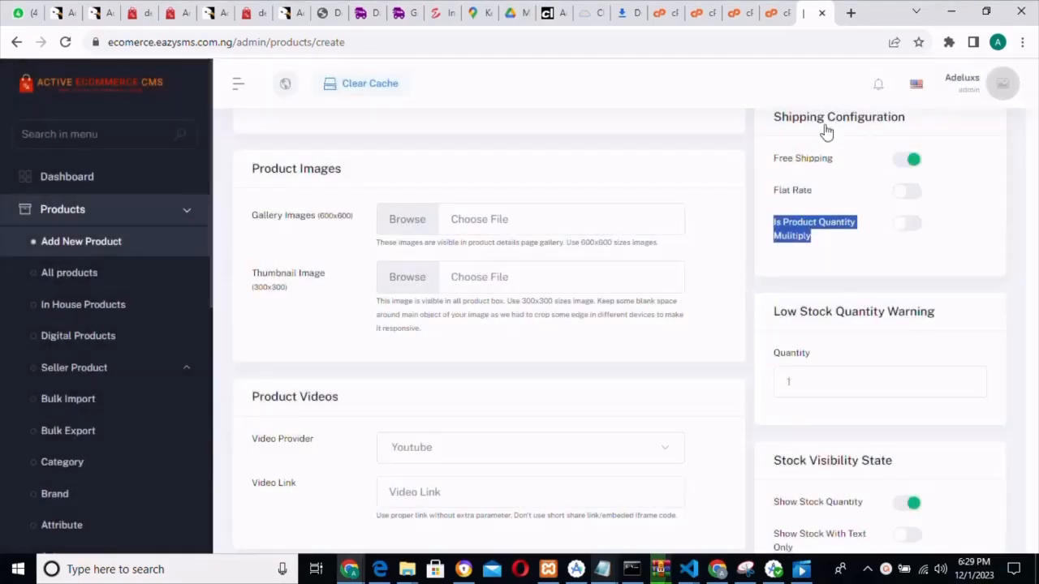
Enter shoes in the product's Tags field
{"action": "mouse_move", "coordinate": [1034, 191]}
{"action": "left_mouse_down"}
{"action": "mouse_move", "coordinate": [1035, 154]}
{"action": "mouse_move", "coordinate": [1035, 175]}
{"action": "left_mouse_up"}
{"action": "left_click", "coordinate": [528, 234]}
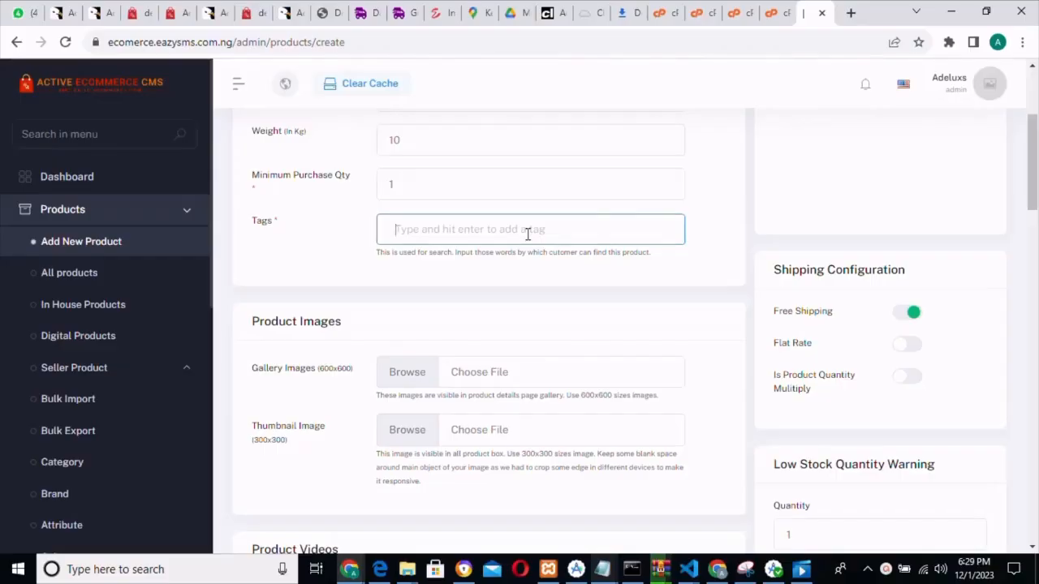
{"action": "type", "text": "shoes"}
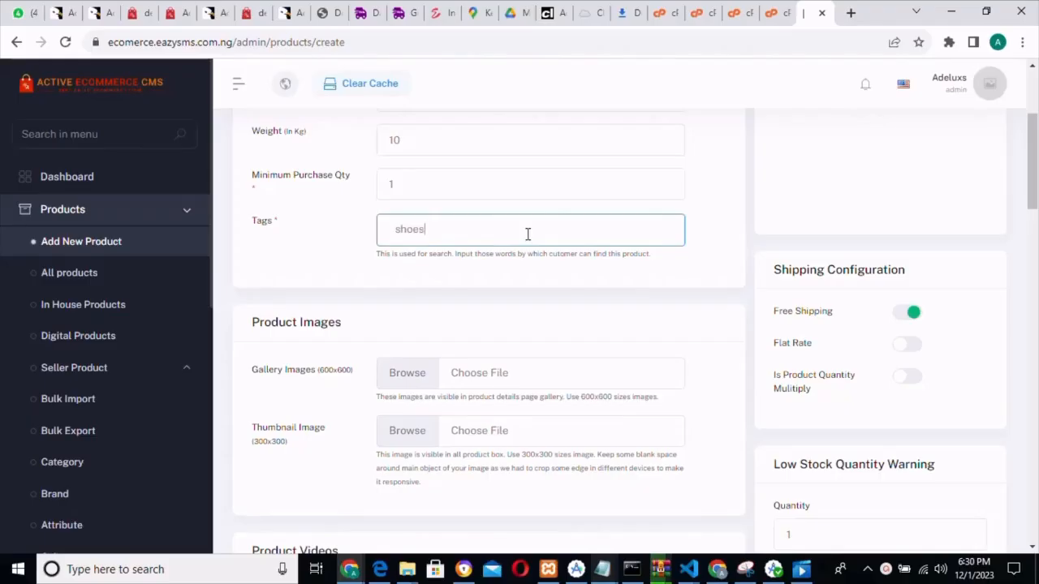
Upload dimen from the Pictures folder through the product's Gallery Images file picker and try to add it to the product
{"action": "left_click", "coordinate": [494, 382]}
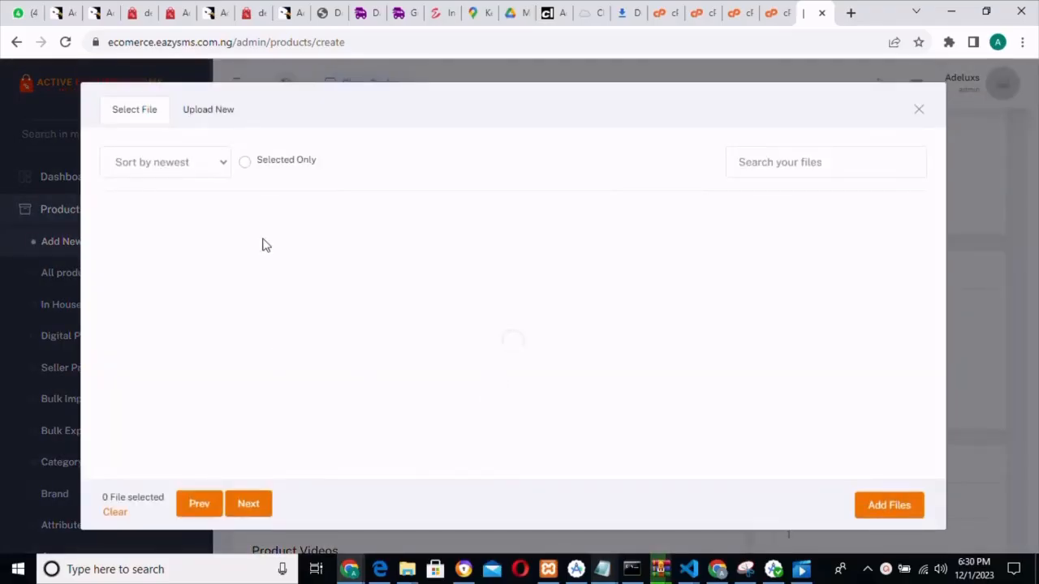
{"action": "left_click", "coordinate": [243, 164]}
{"action": "left_click", "coordinate": [243, 165]}
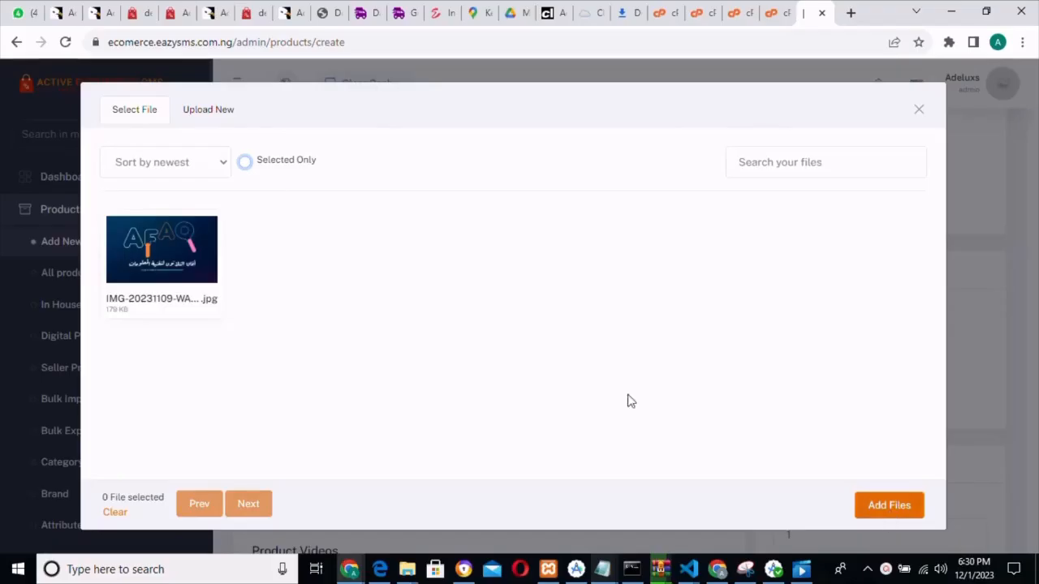
{"action": "left_click", "coordinate": [191, 129]}
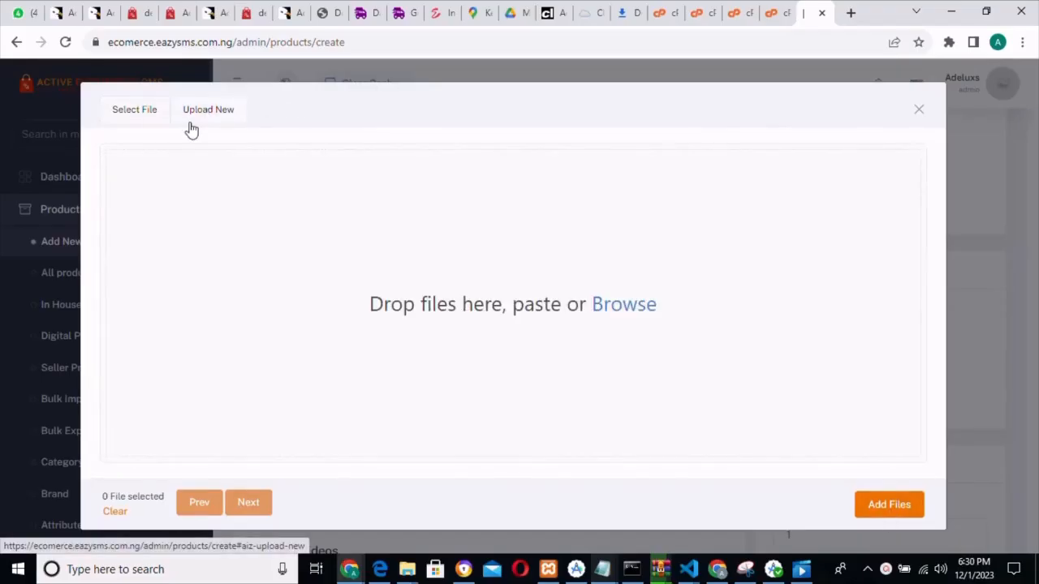
{"action": "left_click", "coordinate": [637, 314]}
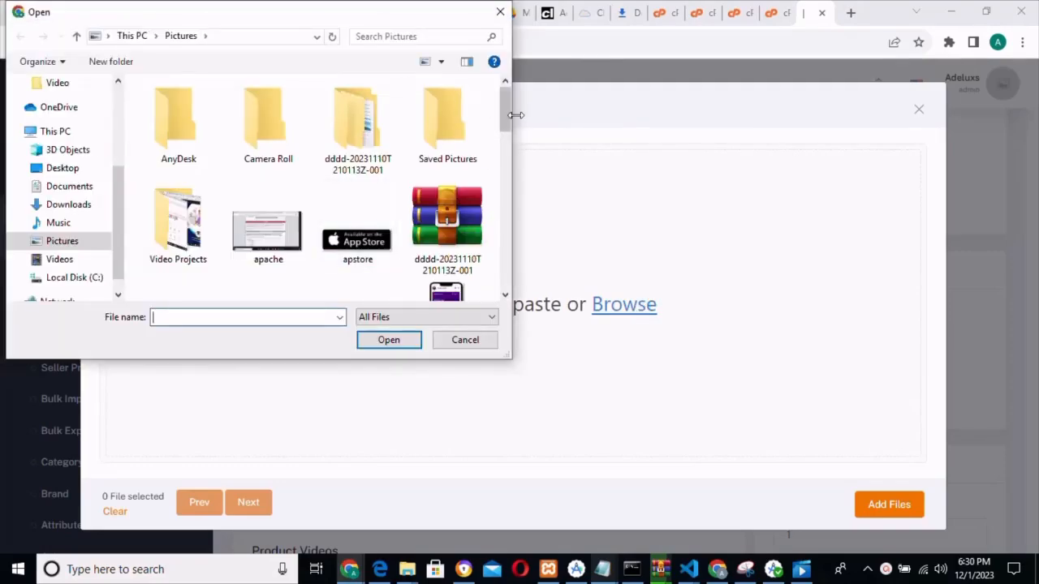
{"action": "left_click_drag", "start_coordinate": [505, 117], "coordinate": [502, 159]}
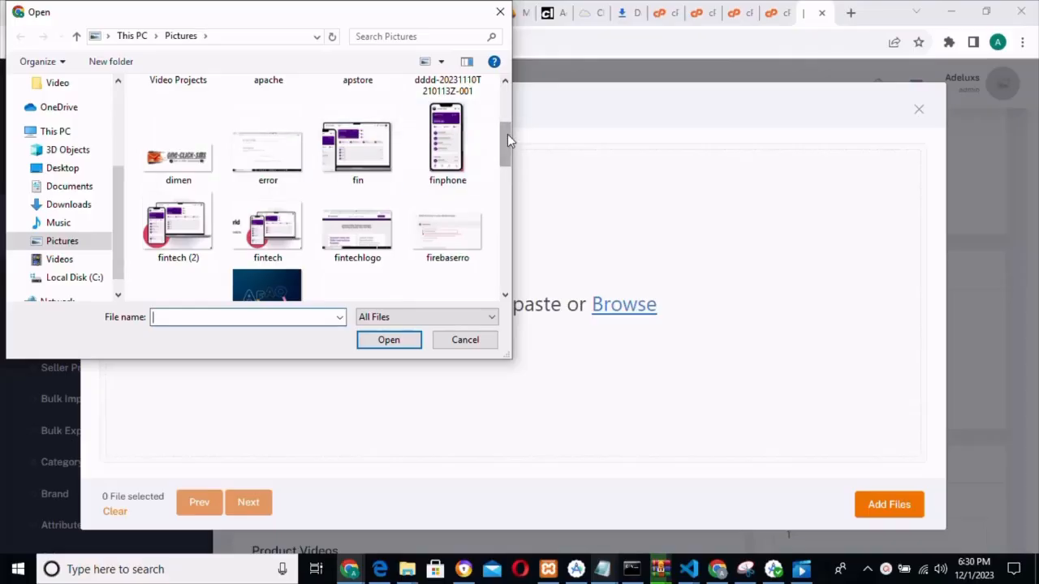
{"action": "scroll", "coordinate": [506, 134], "scroll_direction": "down", "scroll_amount": 1}
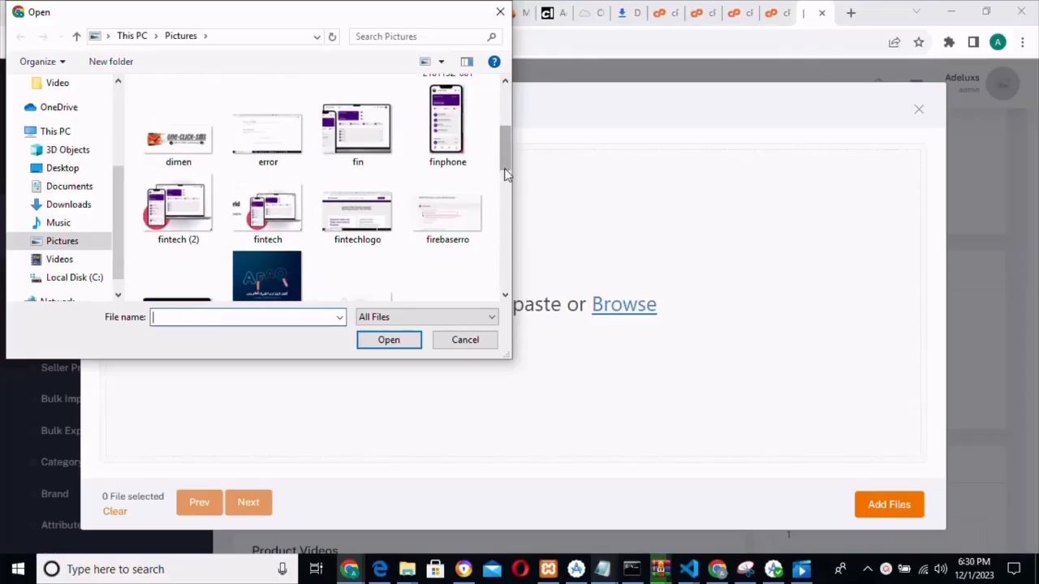
{"action": "scroll", "coordinate": [507, 163], "scroll_direction": "up", "scroll_amount": 3}
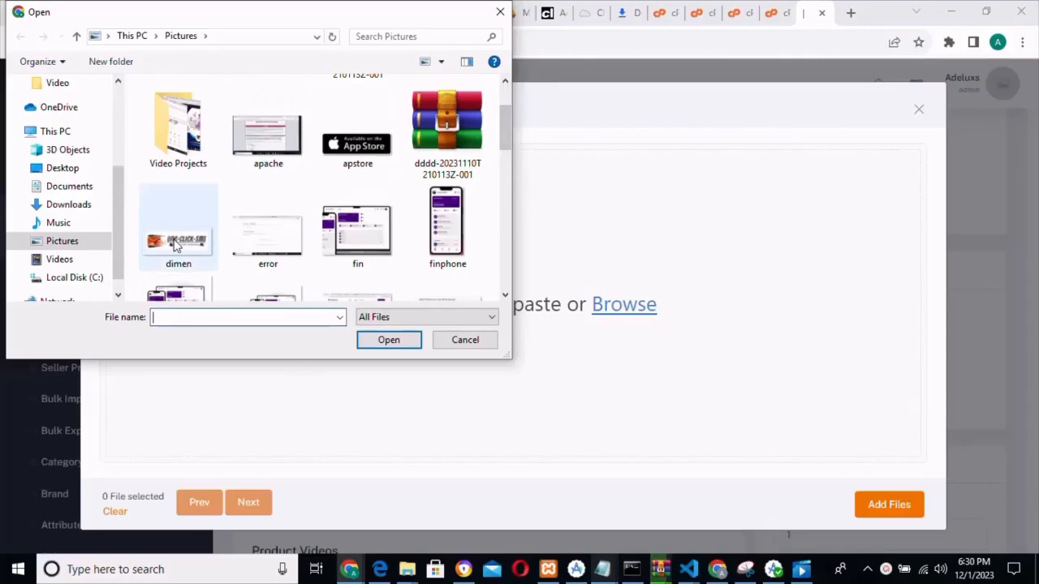
{"action": "left_click", "coordinate": [177, 246]}
{"action": "left_click", "coordinate": [406, 347]}
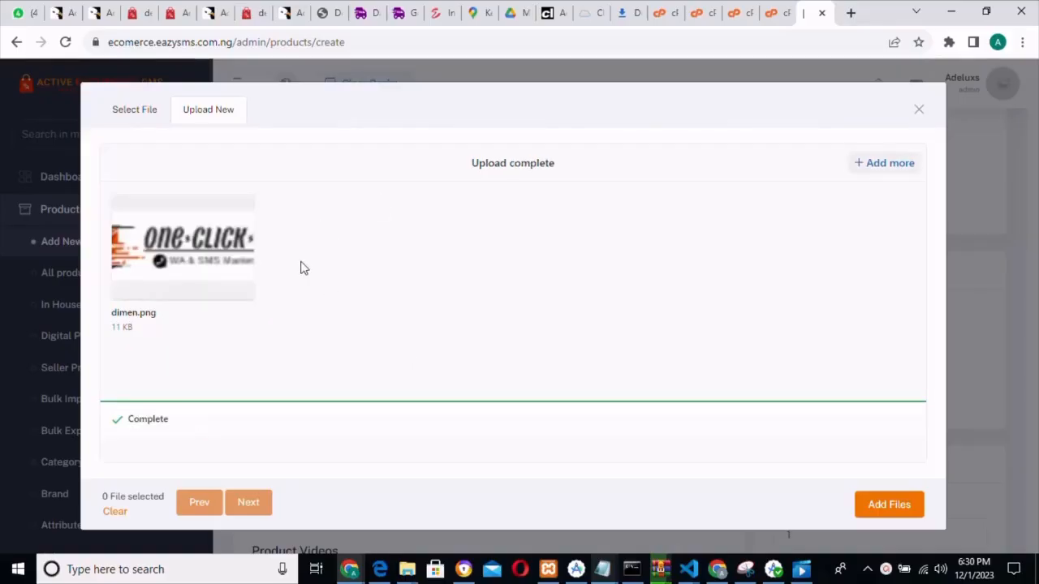
{"action": "left_click", "coordinate": [889, 505]}
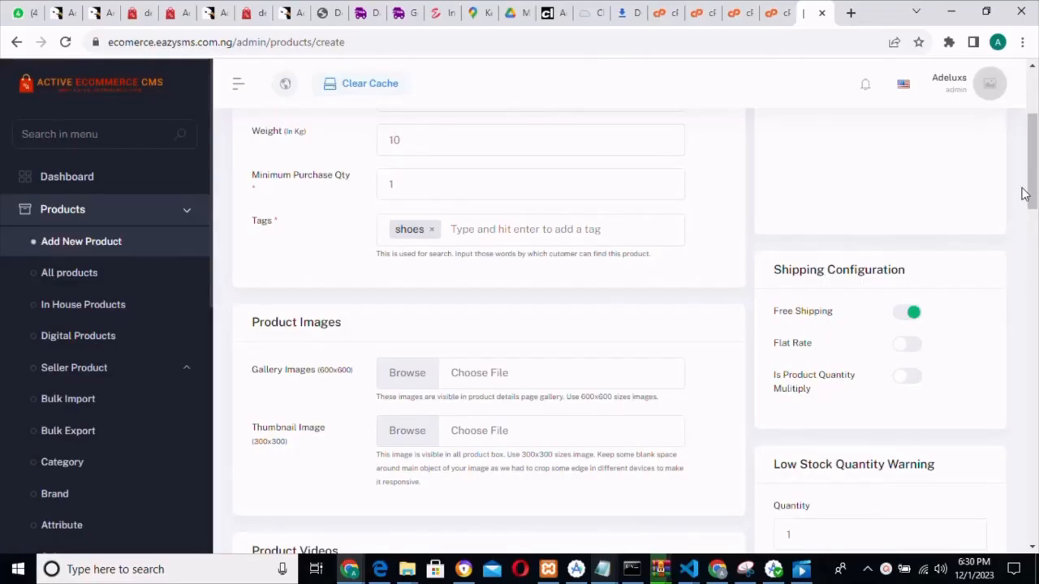
Set the product's unit price to 12000 and try to save and publish the product
{"action": "left_click_drag", "start_coordinate": [1032, 193], "coordinate": [1034, 352]}
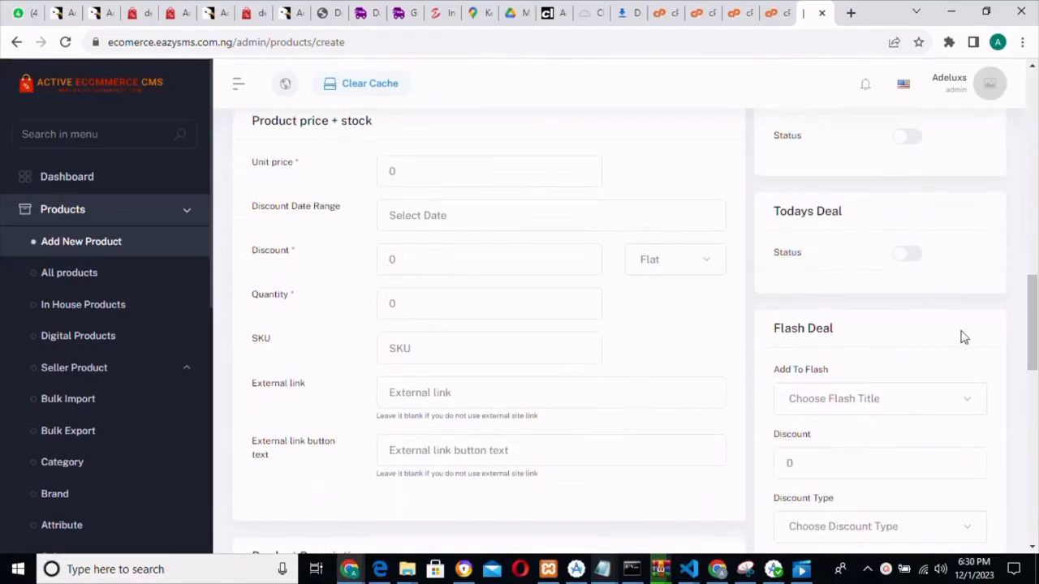
{"action": "left_click", "coordinate": [424, 175]}
{"action": "key", "text": "BackSpace"}
{"action": "type", "text": "12000"}
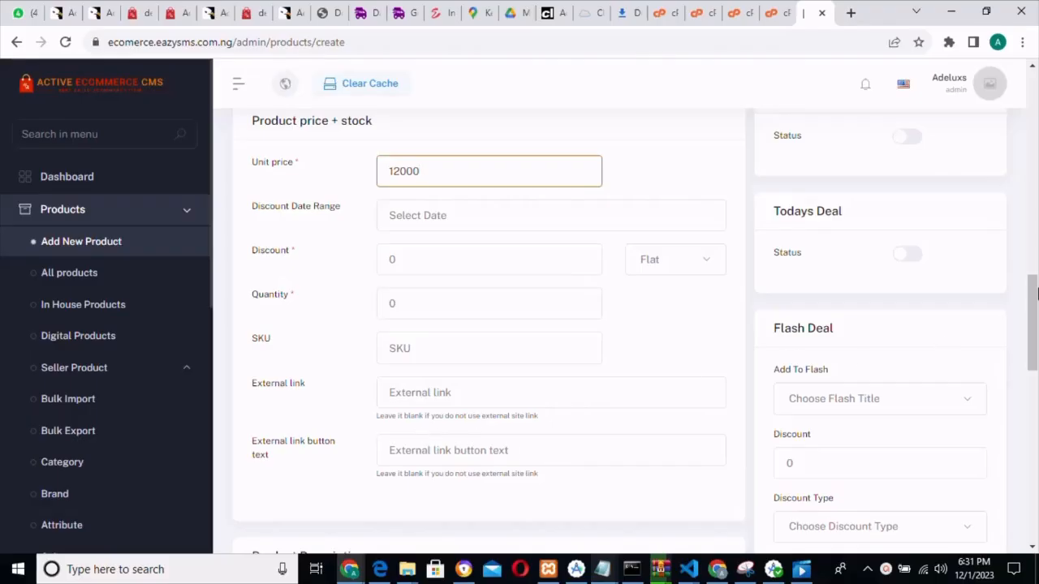
{"action": "left_click_drag", "start_coordinate": [1036, 294], "coordinate": [1035, 483]}
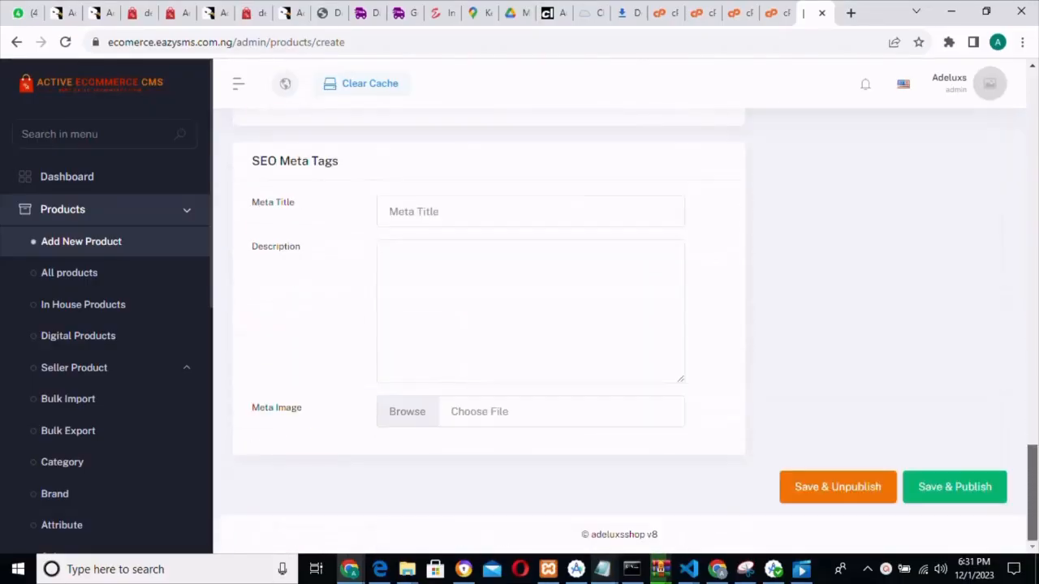
{"action": "left_click", "coordinate": [948, 487]}
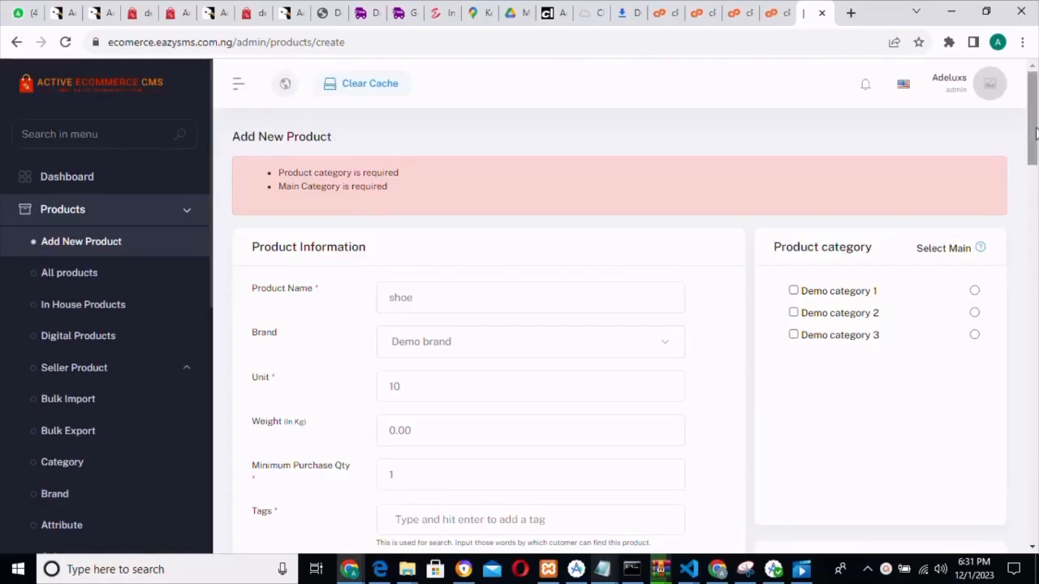
Assign the shoe product to Demo category 1
{"action": "left_click_drag", "start_coordinate": [1036, 136], "coordinate": [1036, 242]}
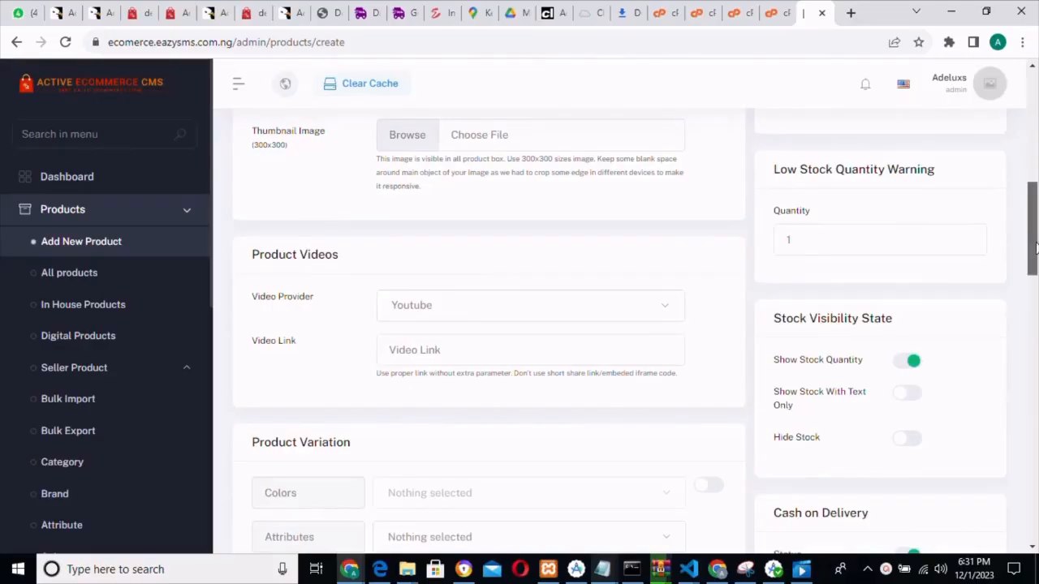
{"action": "left_click_drag", "start_coordinate": [1036, 248], "coordinate": [1034, 530]}
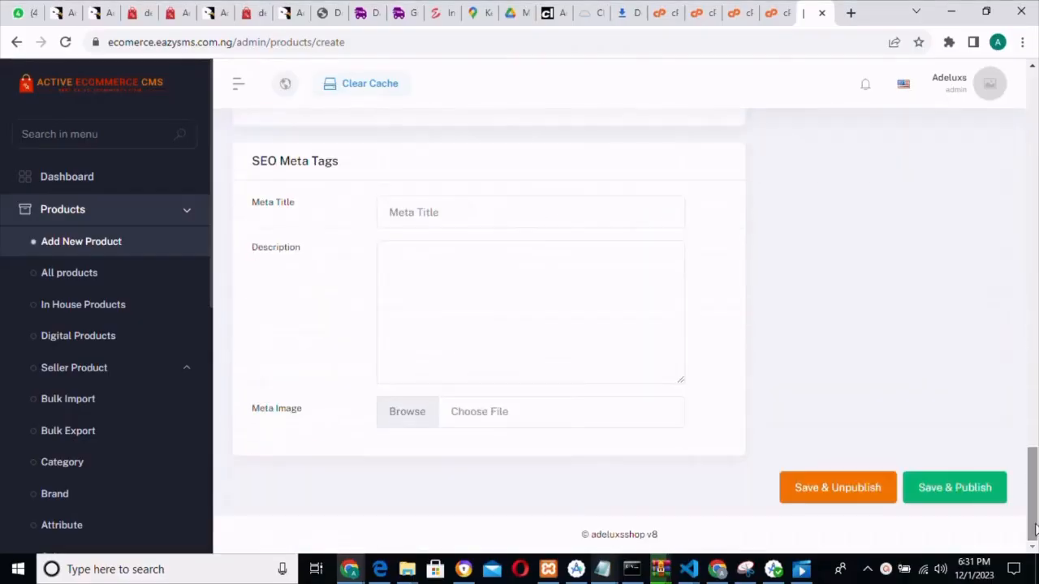
{"action": "left_click_drag", "start_coordinate": [1031, 464], "coordinate": [1027, 50]}
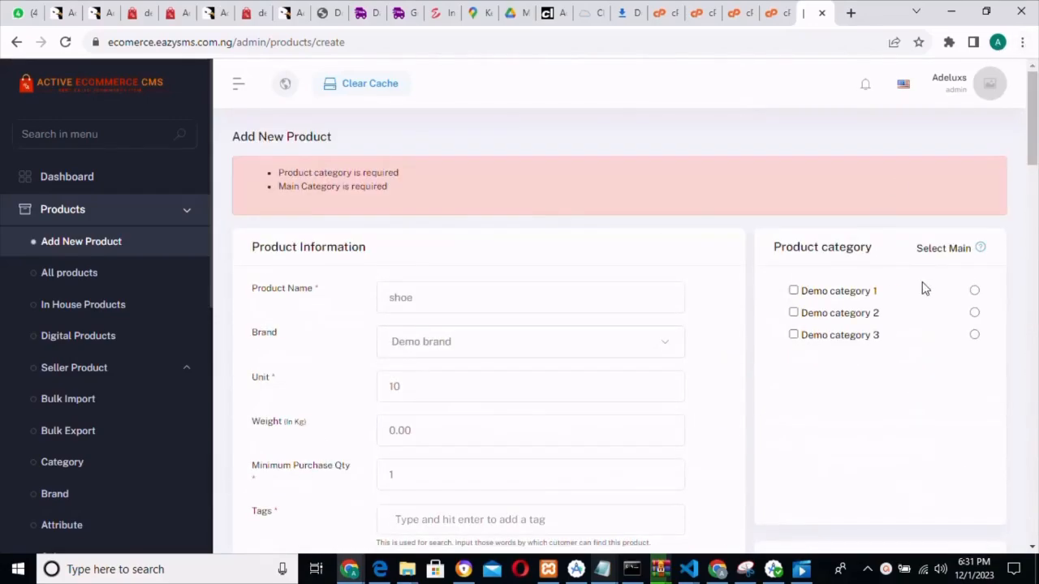
{"action": "left_click", "coordinate": [793, 290]}
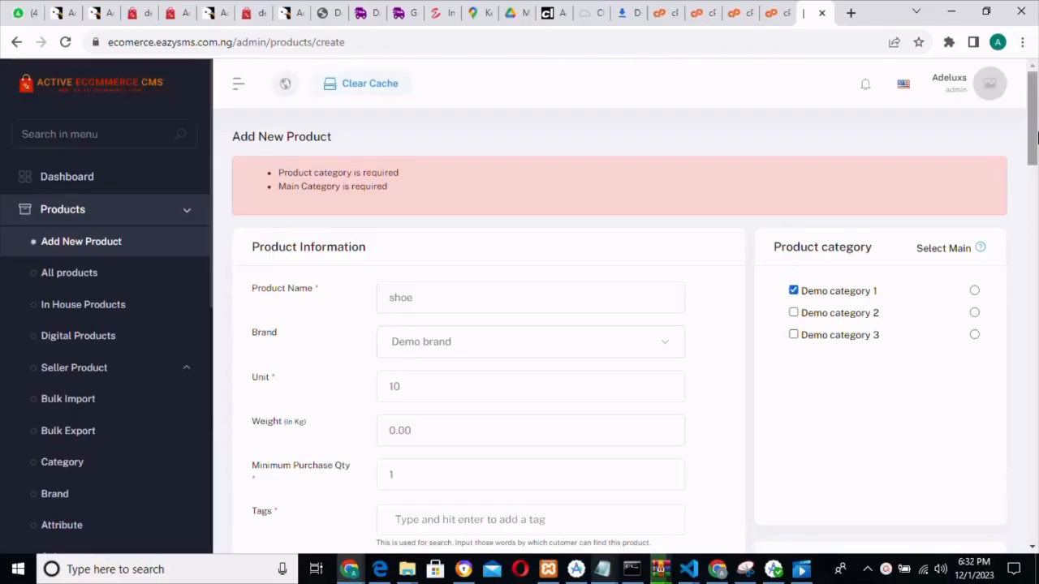
Examine the video provider options available for the product's video link, keeping the current provider
{"action": "left_click_drag", "start_coordinate": [1036, 120], "coordinate": [1035, 245]}
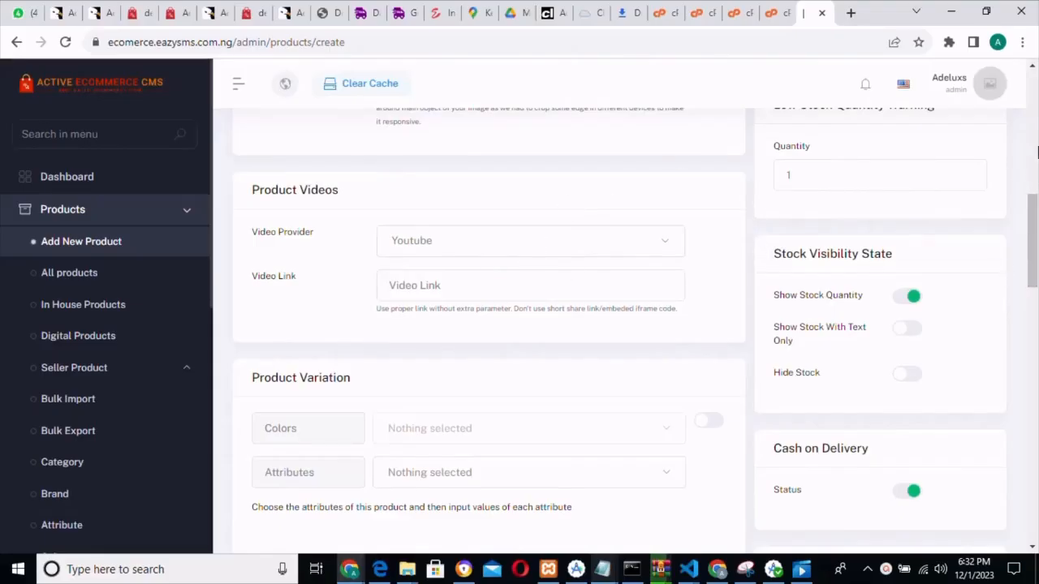
{"action": "left_click_drag", "start_coordinate": [1036, 205], "coordinate": [1036, 229]}
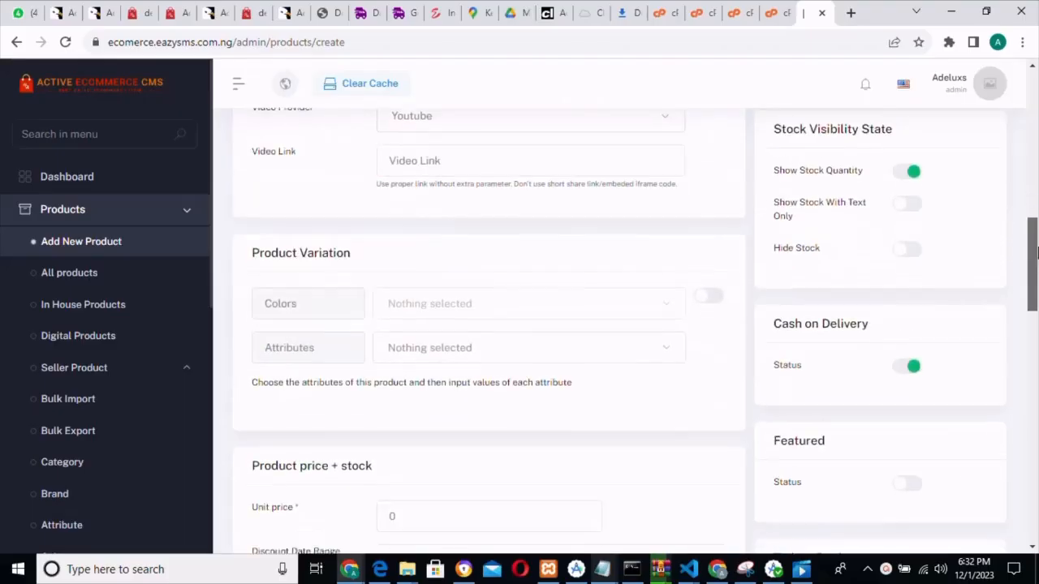
{"action": "left_click", "coordinate": [626, 135]}
{"action": "left_click", "coordinate": [625, 136]}
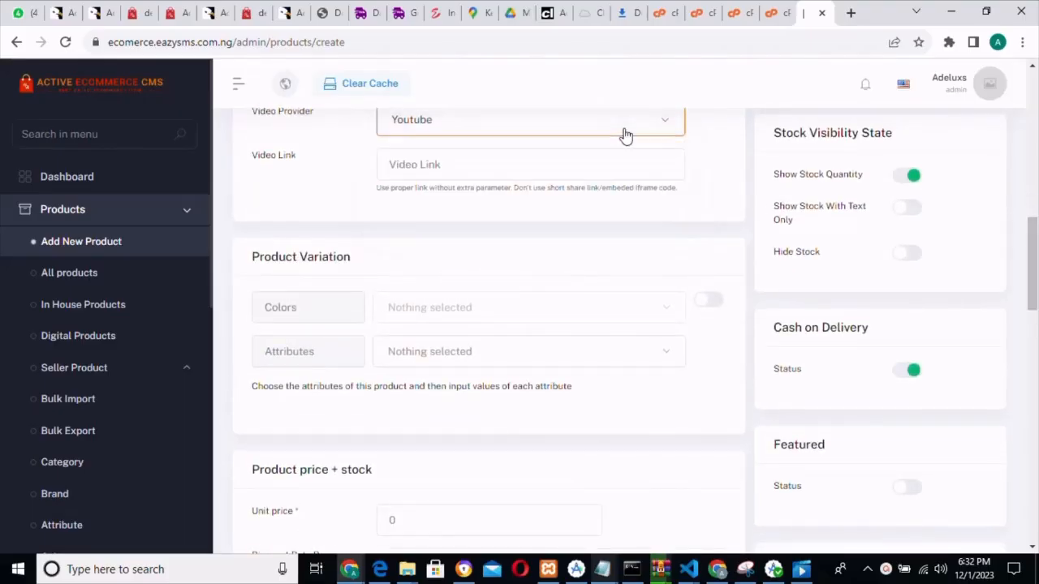
{"action": "left_click", "coordinate": [626, 136]}
{"action": "left_click", "coordinate": [626, 135]}
{"action": "left_click", "coordinate": [626, 161]}
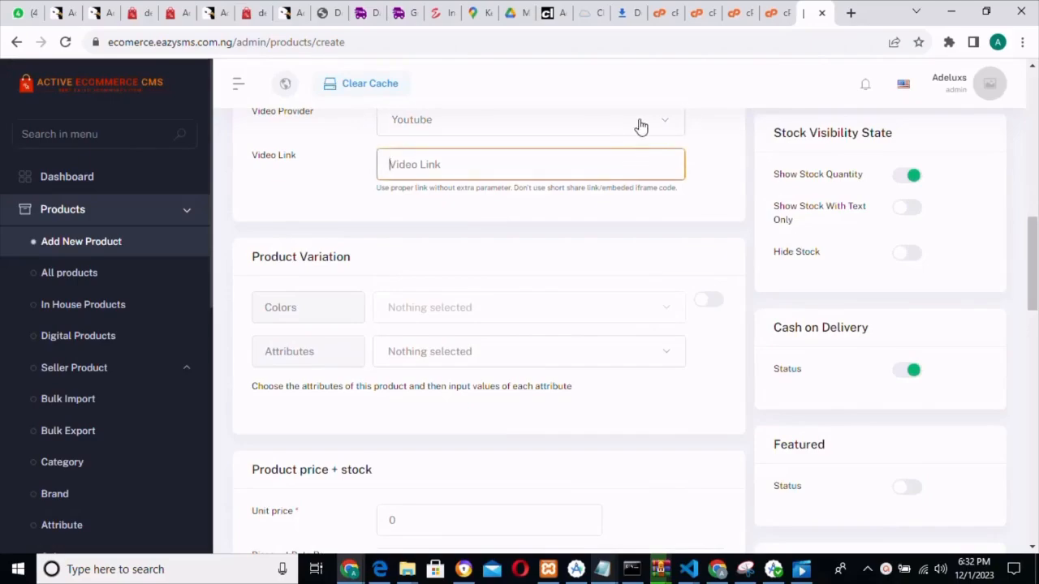
{"action": "left_click", "coordinate": [642, 127]}
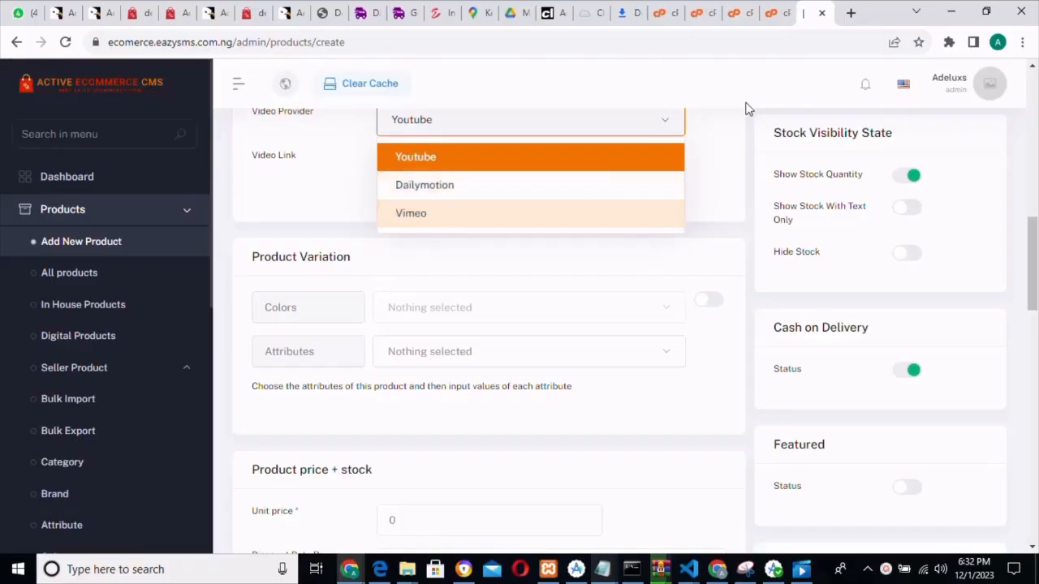
{"action": "left_click", "coordinate": [721, 142]}
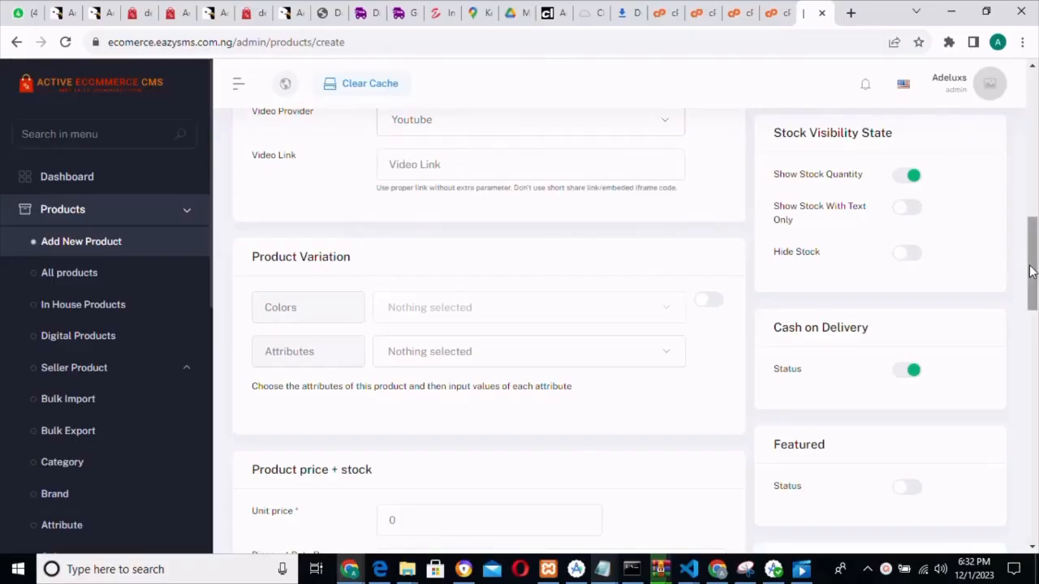
Set the product's unit price to 1200
{"action": "left_click_drag", "start_coordinate": [1033, 273], "coordinate": [1034, 321]}
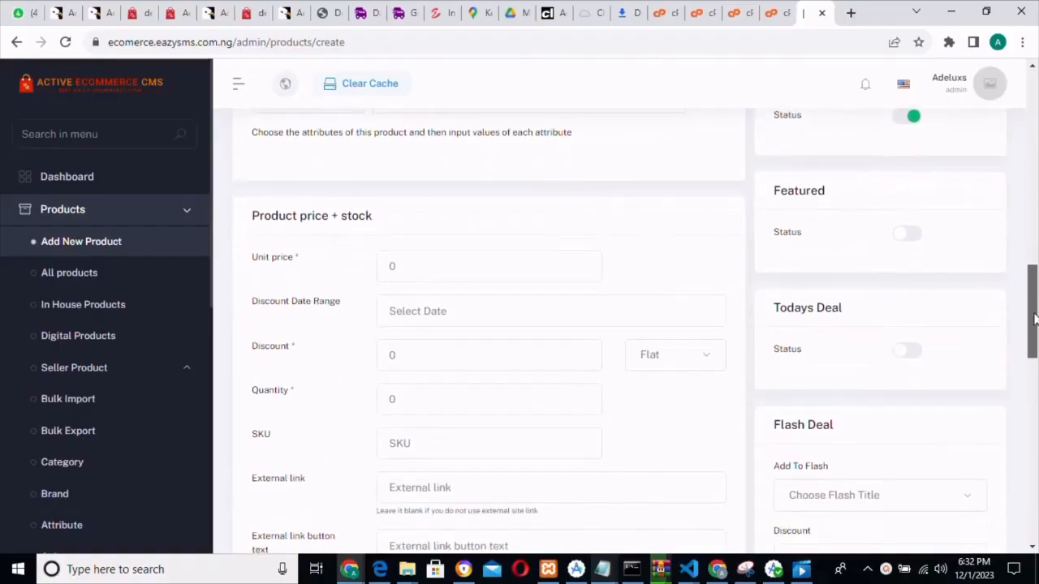
{"action": "left_click", "coordinate": [469, 272]}
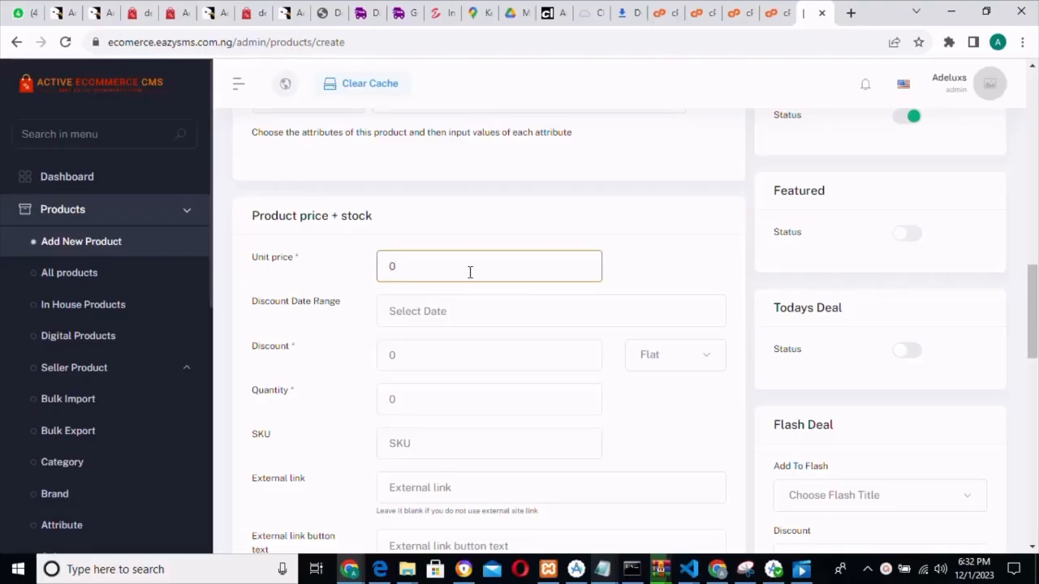
{"action": "key", "text": "BackSpace"}
{"action": "type", "text": "1200"}
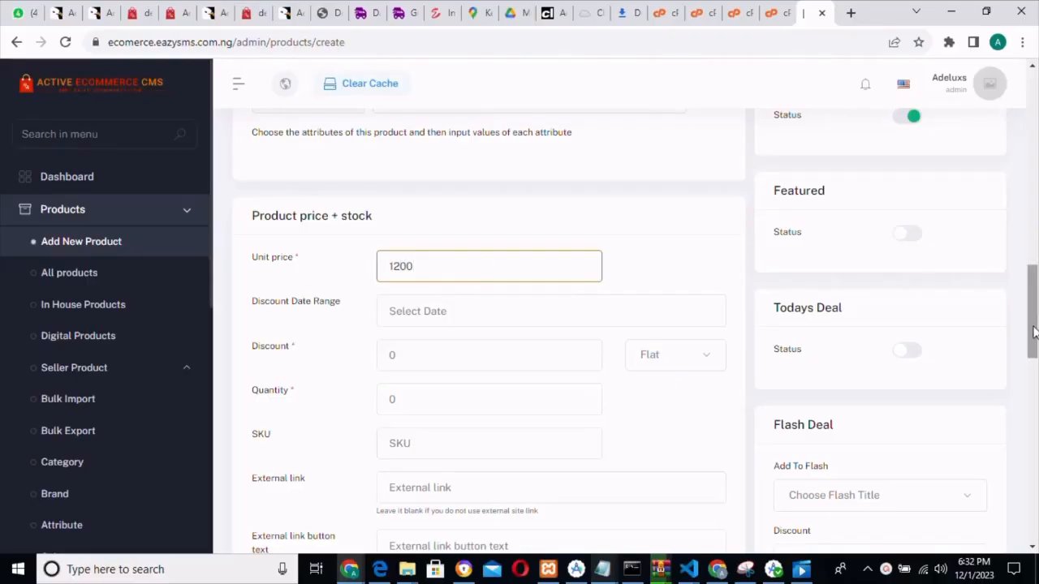
Set the product's tax to 10, keeping the flat rate type
{"action": "left_click_drag", "start_coordinate": [1033, 332], "coordinate": [1033, 399]}
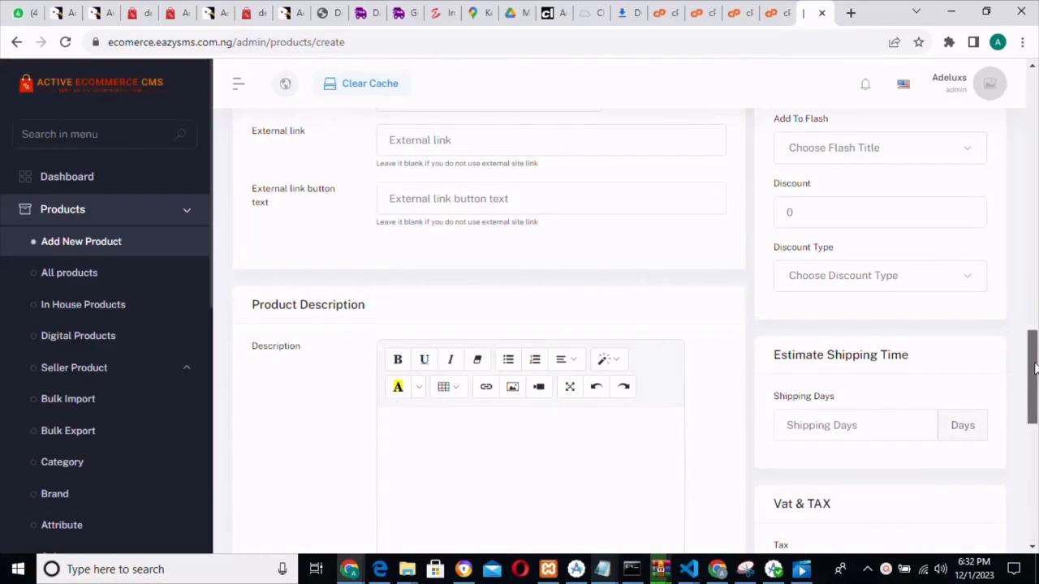
{"action": "left_click_drag", "start_coordinate": [1035, 368], "coordinate": [1036, 367]}
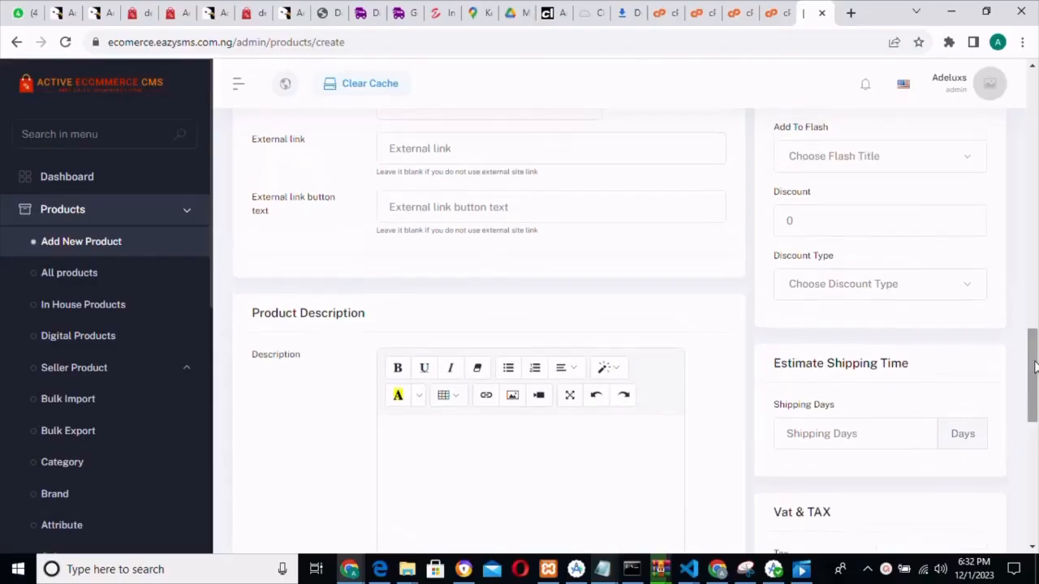
{"action": "left_click", "coordinate": [948, 290]}
{"action": "left_click", "coordinate": [948, 289]}
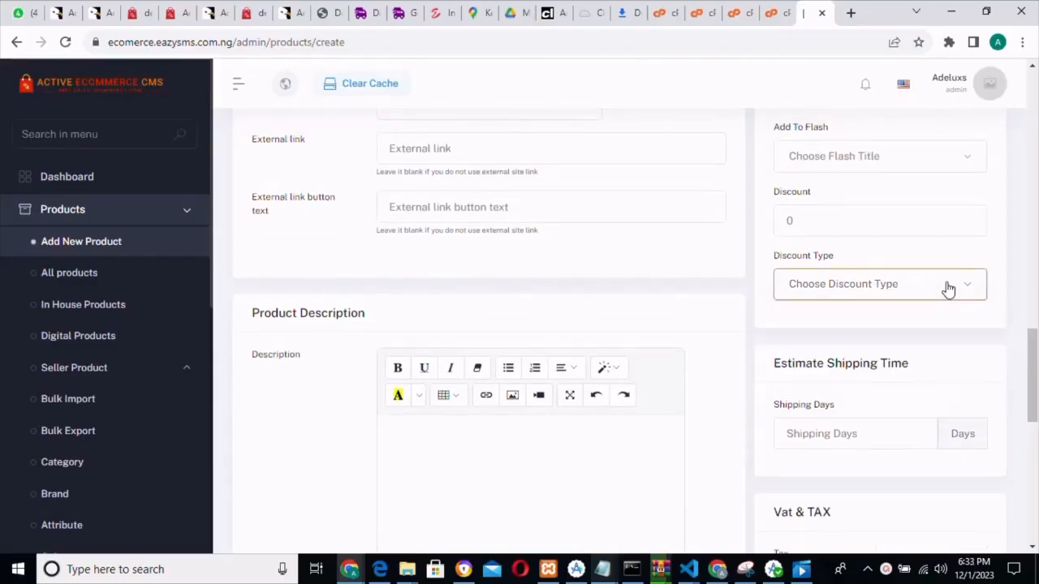
{"action": "left_click_drag", "start_coordinate": [1036, 386], "coordinate": [1035, 421]}
{"action": "left_click", "coordinate": [860, 374]}
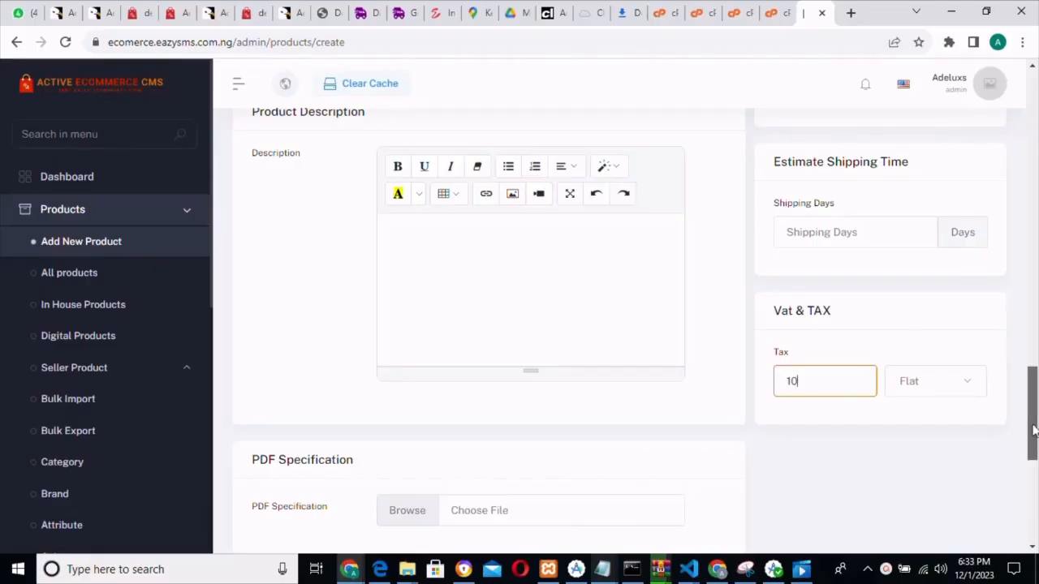
Try to save and publish the product with its chosen category, price and tax
{"action": "left_click_drag", "start_coordinate": [1034, 415], "coordinate": [1035, 481]}
{"action": "left_click_drag", "start_coordinate": [1035, 496], "coordinate": [1035, 500]}
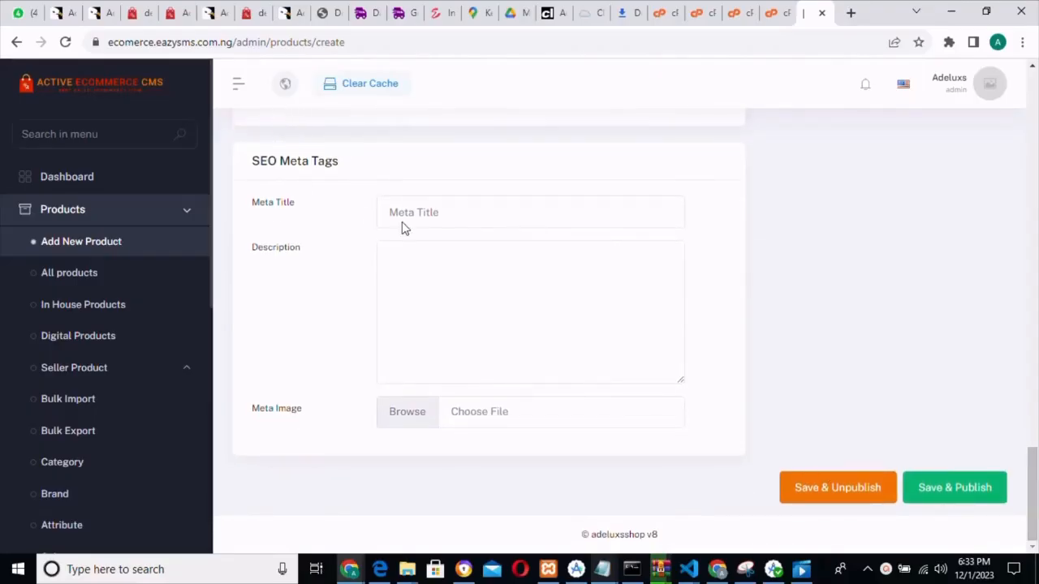
{"action": "left_click", "coordinate": [928, 499]}
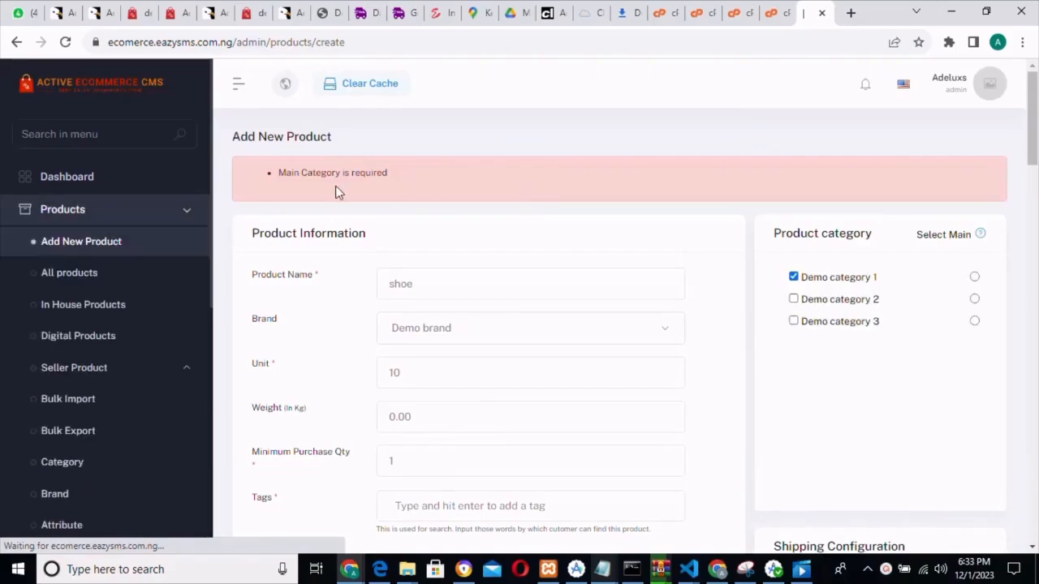
Make Demo category 1 the product's main category and check the explanation of the main category setting
{"action": "left_click", "coordinate": [974, 278]}
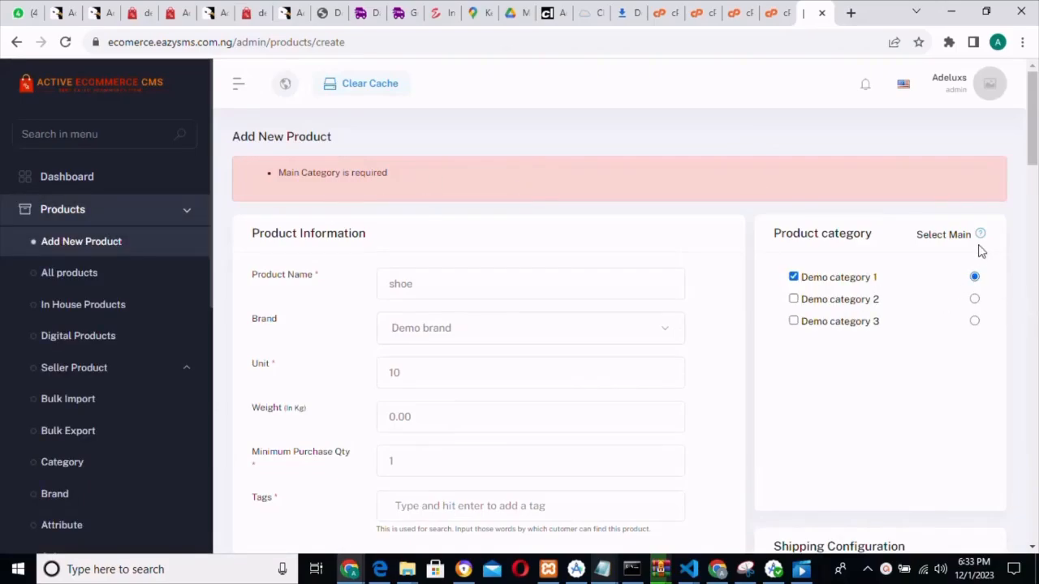
{"action": "mouse_move", "coordinate": [981, 240]}
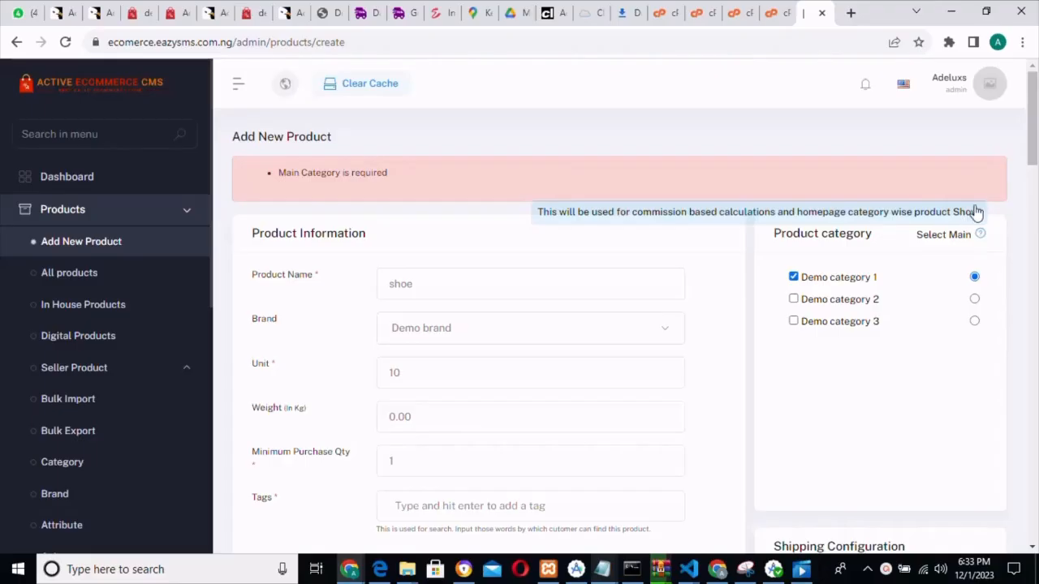
{"action": "left_click", "coordinate": [1036, 304]}
{"action": "left_click_drag", "start_coordinate": [1037, 305], "coordinate": [1038, 536]}
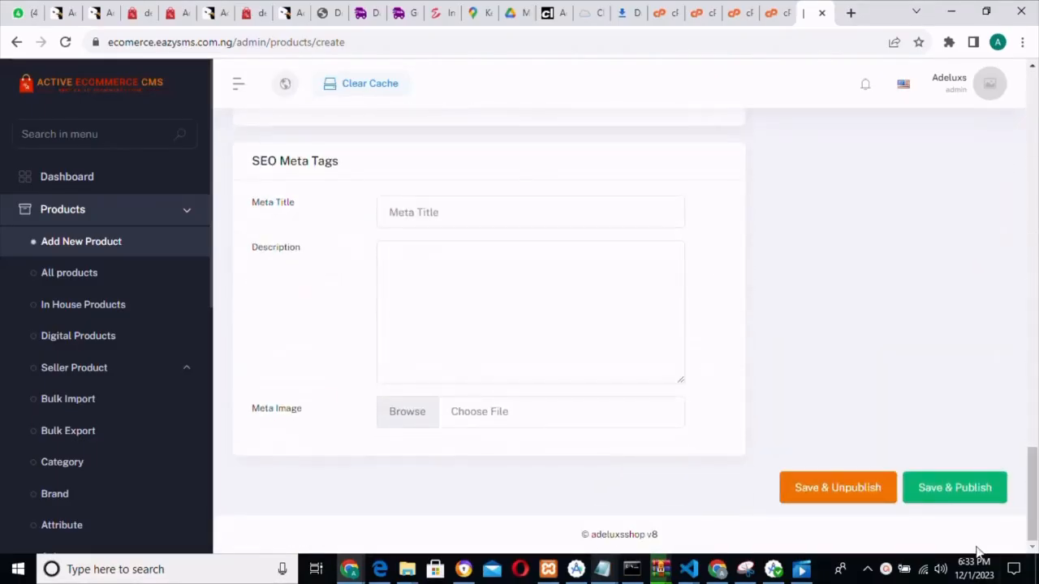
Try to save and publish the product, first as it is and again with a flash deal discount of -5
{"action": "left_click", "coordinate": [940, 487]}
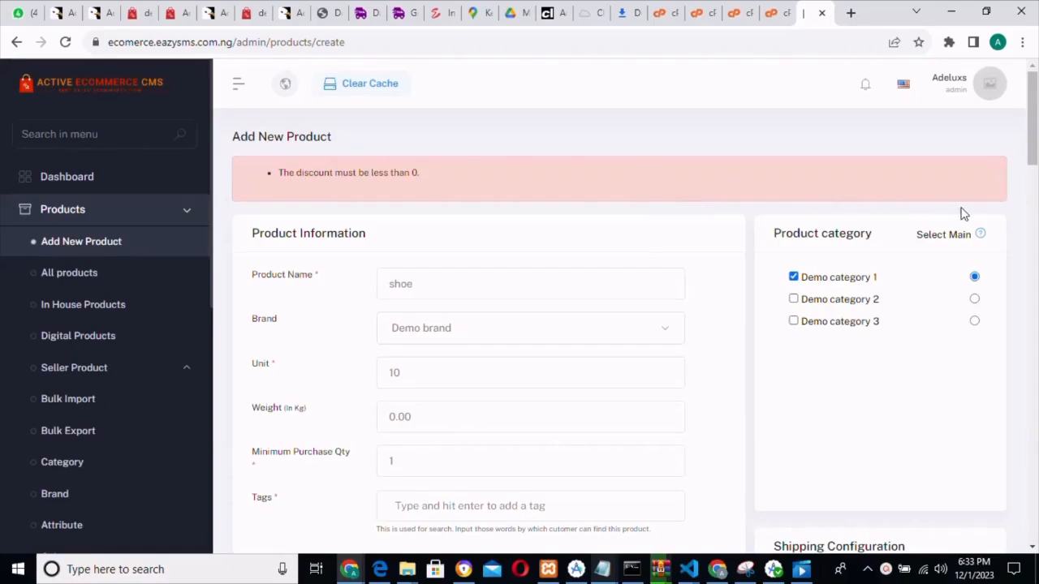
{"action": "left_click_drag", "start_coordinate": [1032, 142], "coordinate": [1027, 393]}
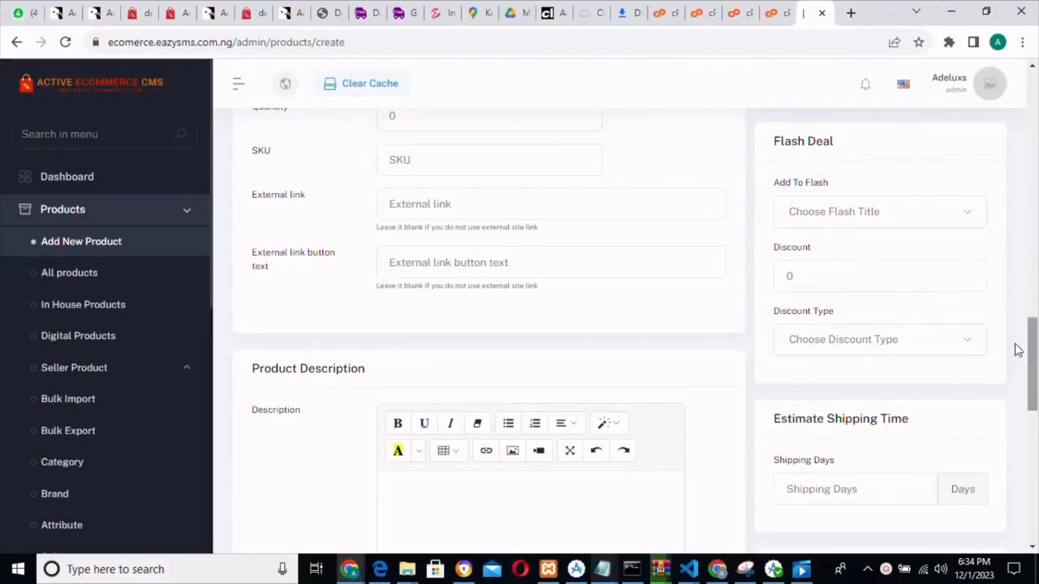
{"action": "left_click", "coordinate": [891, 271]}
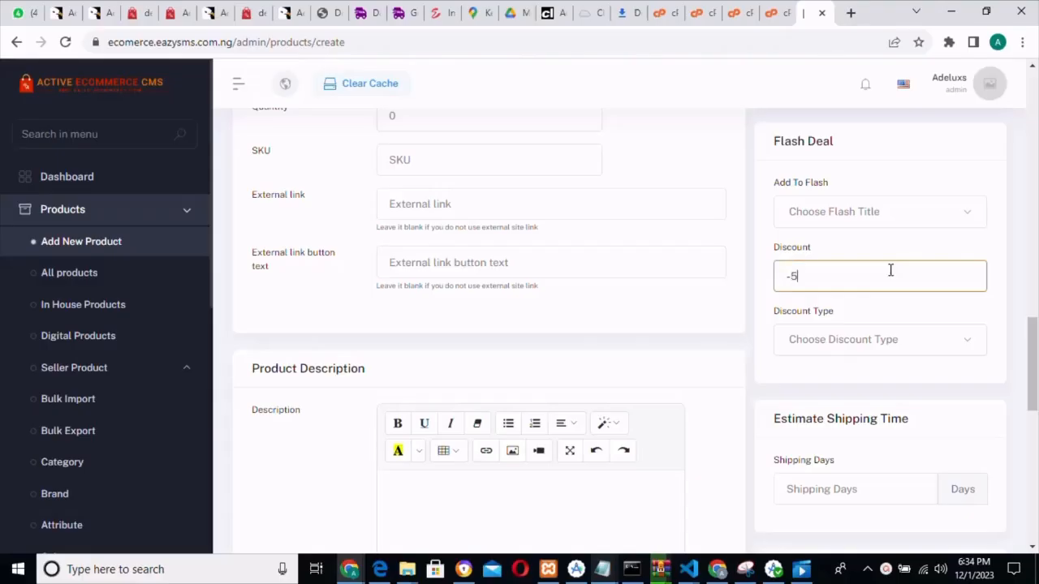
{"action": "left_click_drag", "start_coordinate": [1035, 352], "coordinate": [1033, 475]}
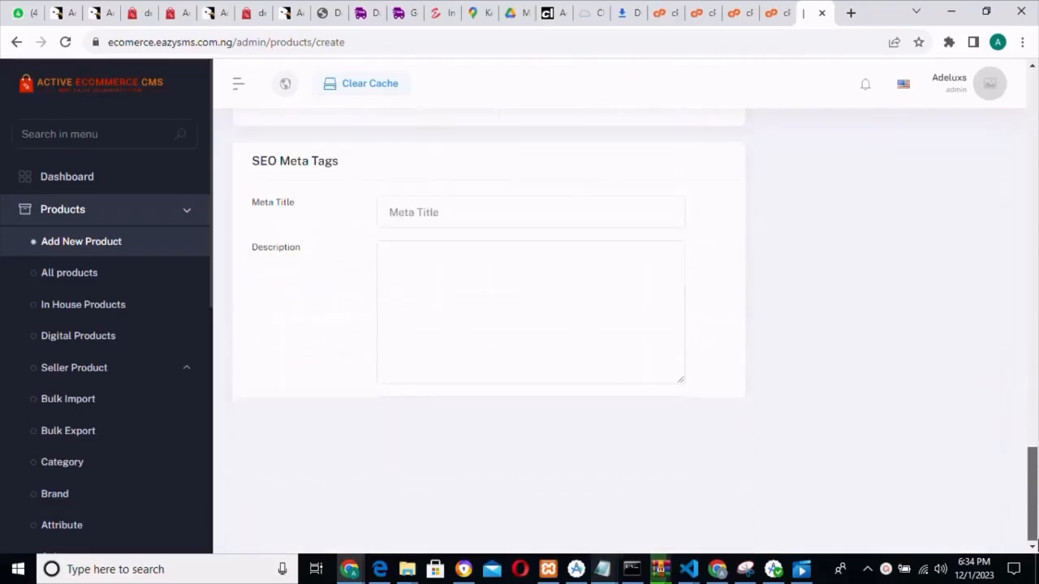
{"action": "left_click", "coordinate": [955, 488]}
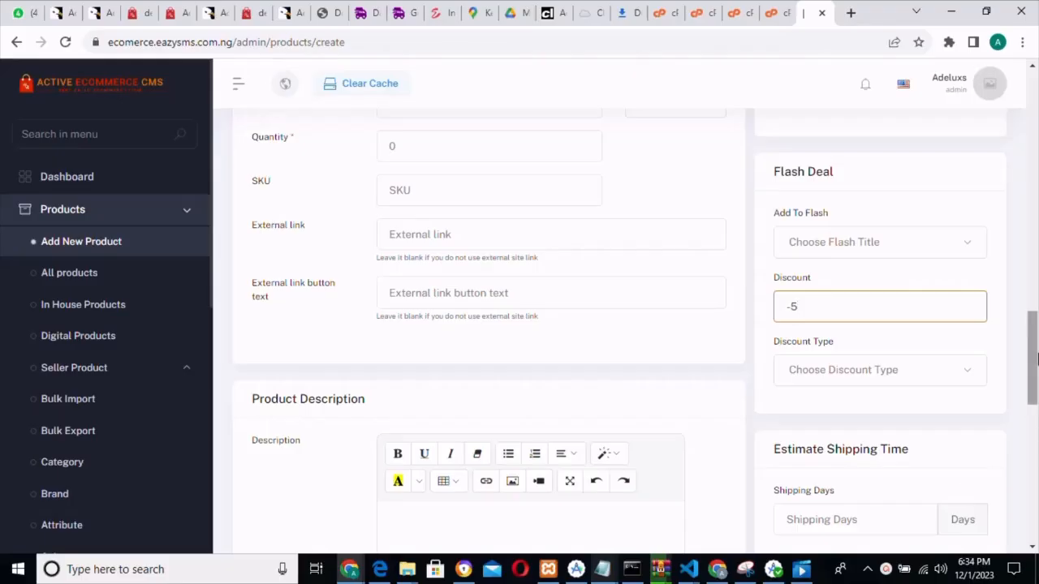
{"action": "left_click_drag", "start_coordinate": [1035, 359], "coordinate": [1037, 508]}
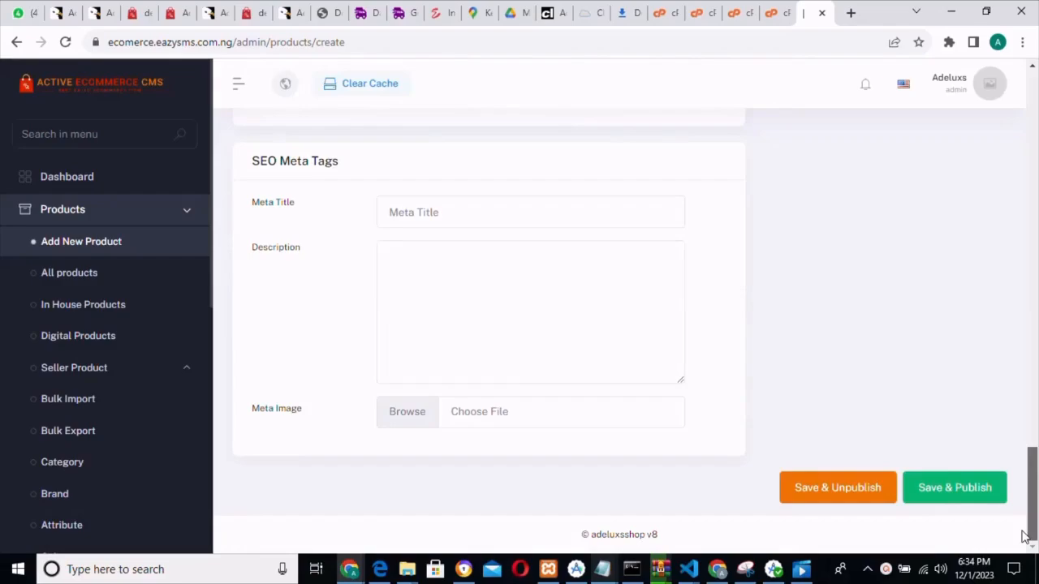
{"action": "left_click", "coordinate": [941, 487]}
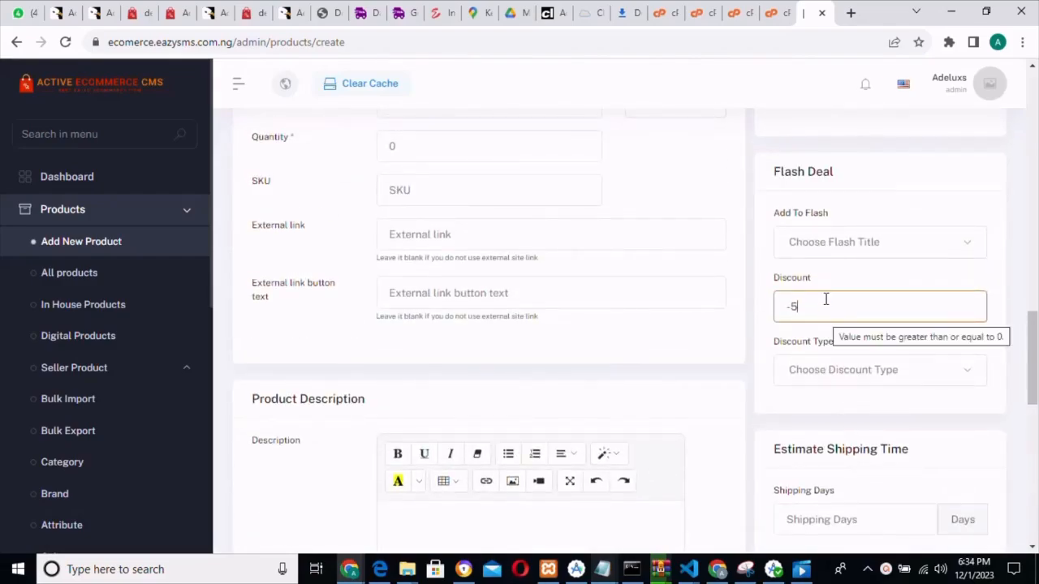
Set the flash deal discount to 3 and try to save and publish the product
{"action": "key", "text": "BackSpace"}
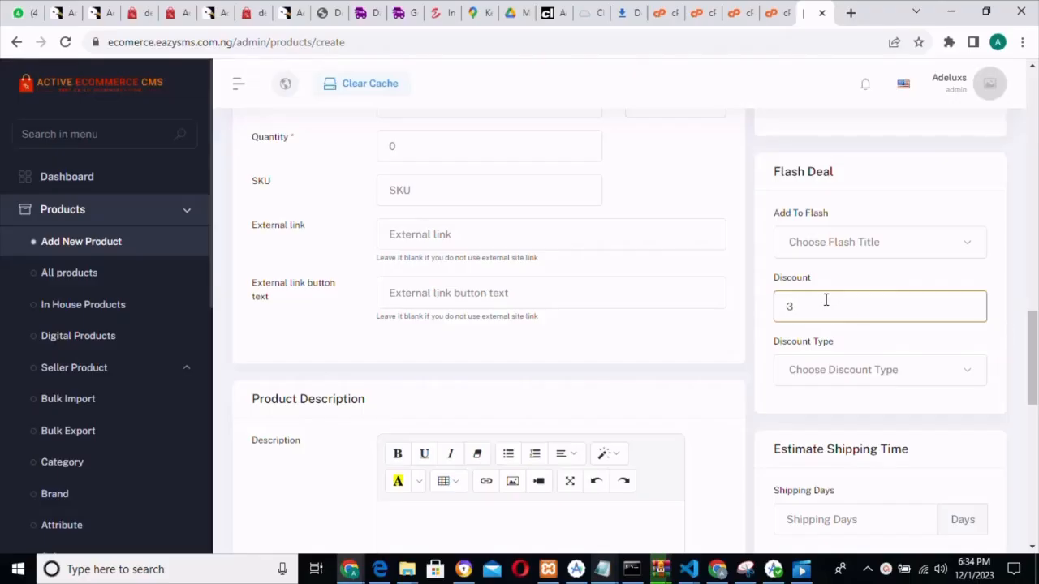
{"action": "scroll", "coordinate": [861, 325], "scroll_direction": "down", "scroll_amount": 15}
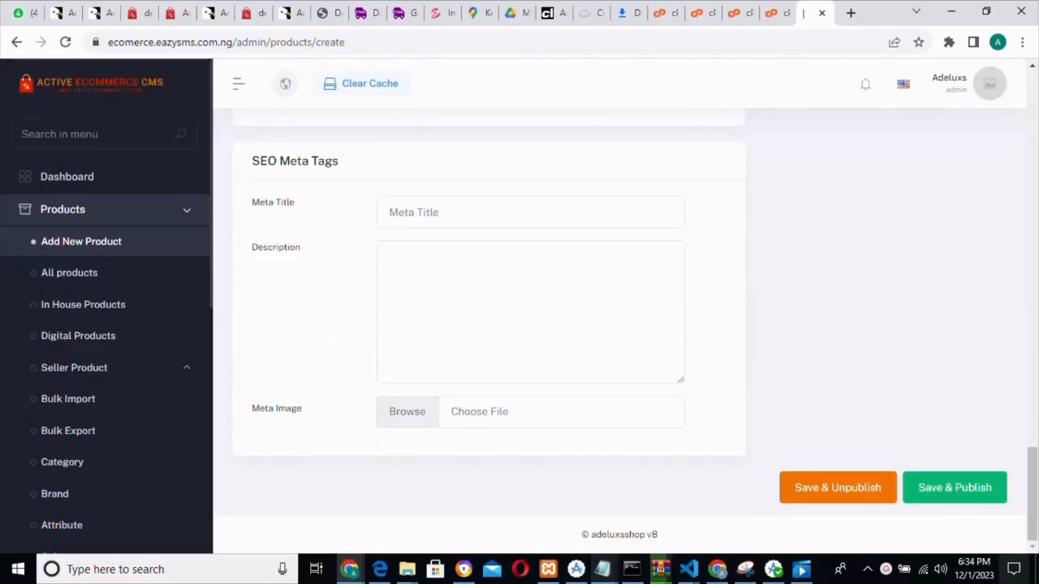
{"action": "left_click", "coordinate": [946, 492]}
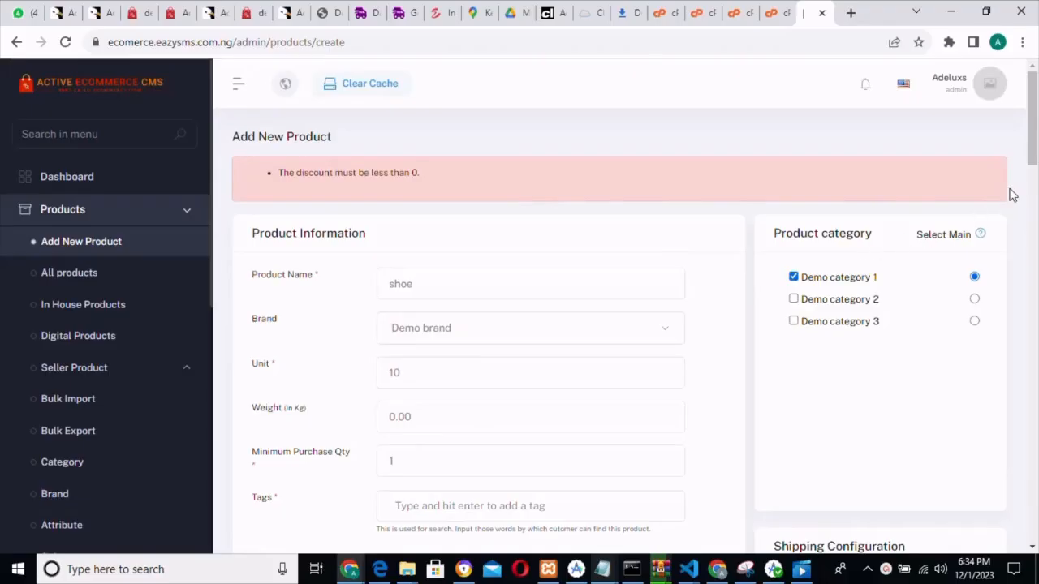
Set the product's stock quantity to 1 in the price and stock section
{"action": "scroll", "coordinate": [1031, 154], "scroll_direction": "down", "scroll_amount": 2}
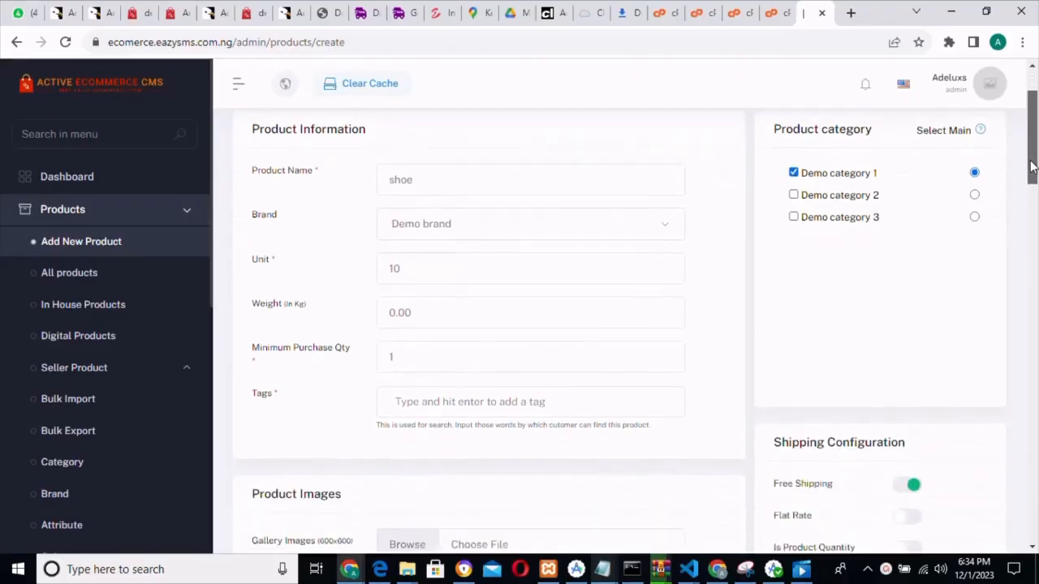
{"action": "left_click_drag", "start_coordinate": [1031, 173], "coordinate": [1036, 329]}
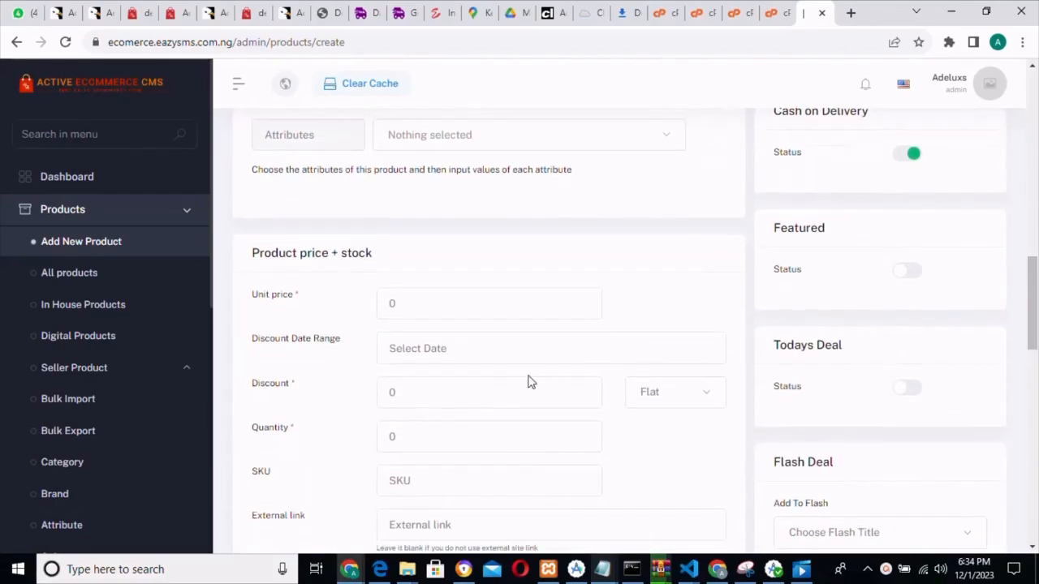
{"action": "left_click", "coordinate": [481, 395]}
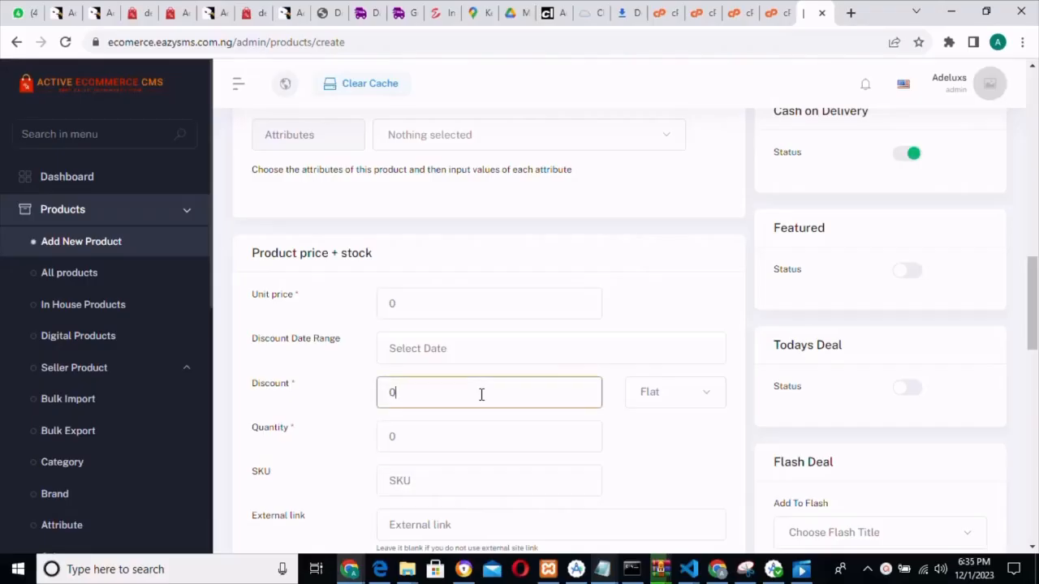
{"action": "key", "text": "BackSpace"}
{"action": "type", "text": "-"}
{"action": "left_click", "coordinate": [413, 439]}
{"action": "key", "text": "BackSpace"}
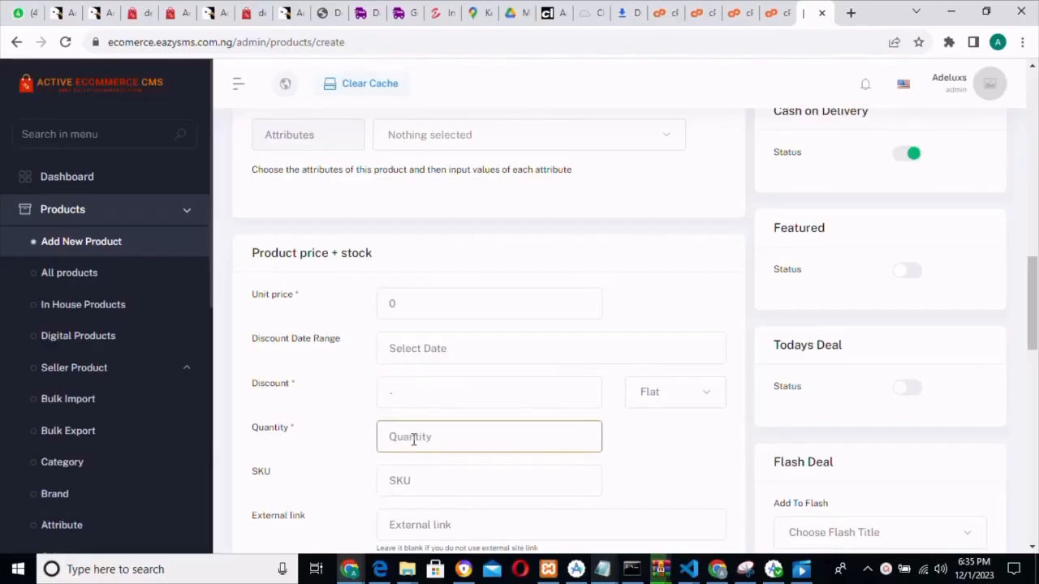
{"action": "type", "text": "1"}
Try 2 and 3 as the product's flat discount, and set the discount back to 0
{"action": "left_click", "coordinate": [427, 388]}
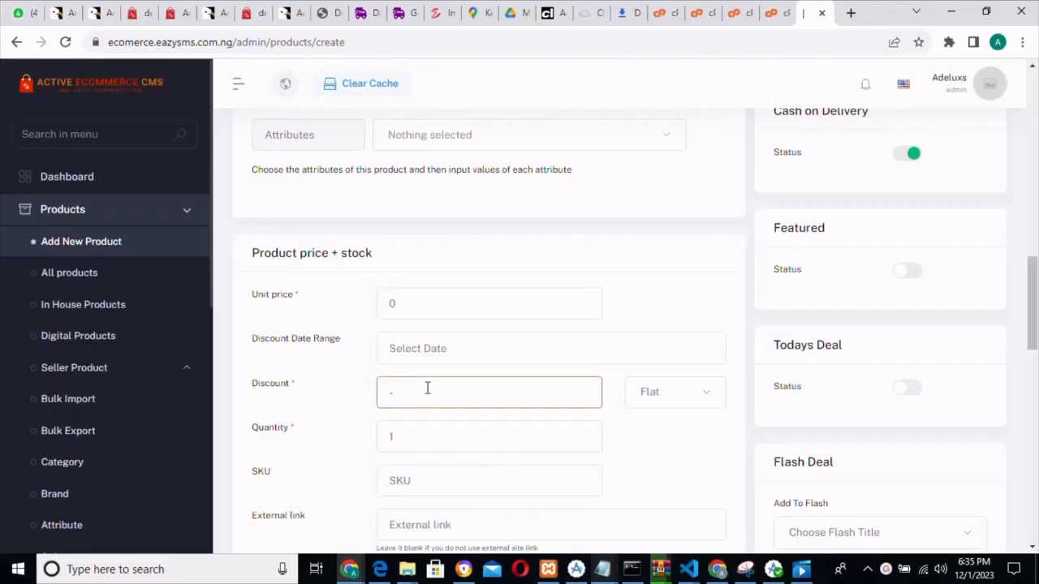
{"action": "key", "text": "BackSpace"}
{"action": "type", "text": "2"}
{"action": "left_click_drag", "start_coordinate": [1035, 325], "coordinate": [1035, 349]}
{"action": "key", "text": "BackSpace"}
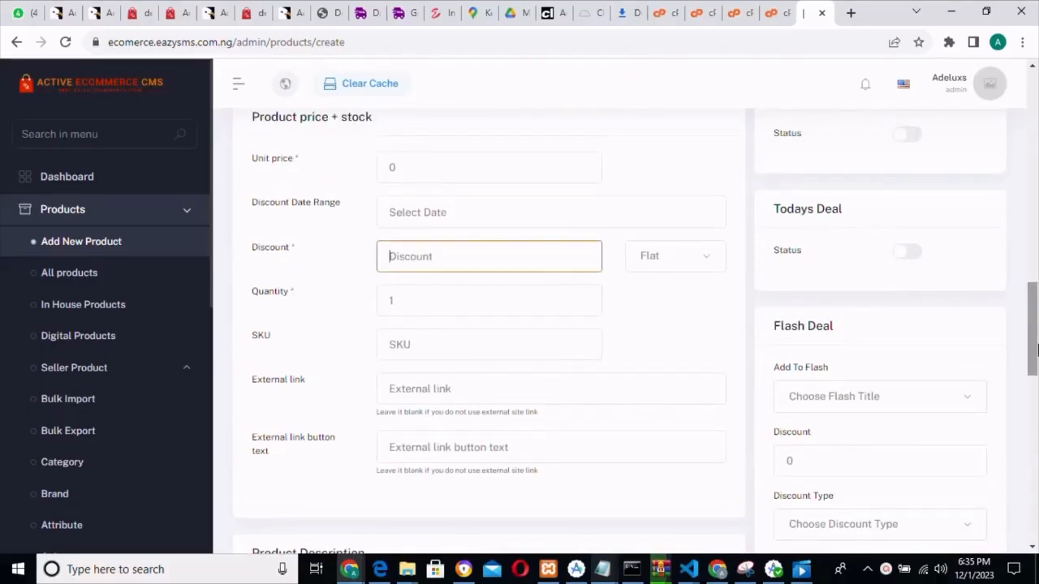
{"action": "type", "text": "-"}
{"action": "key", "text": "BackSpace"}
{"action": "type", "text": "3"}
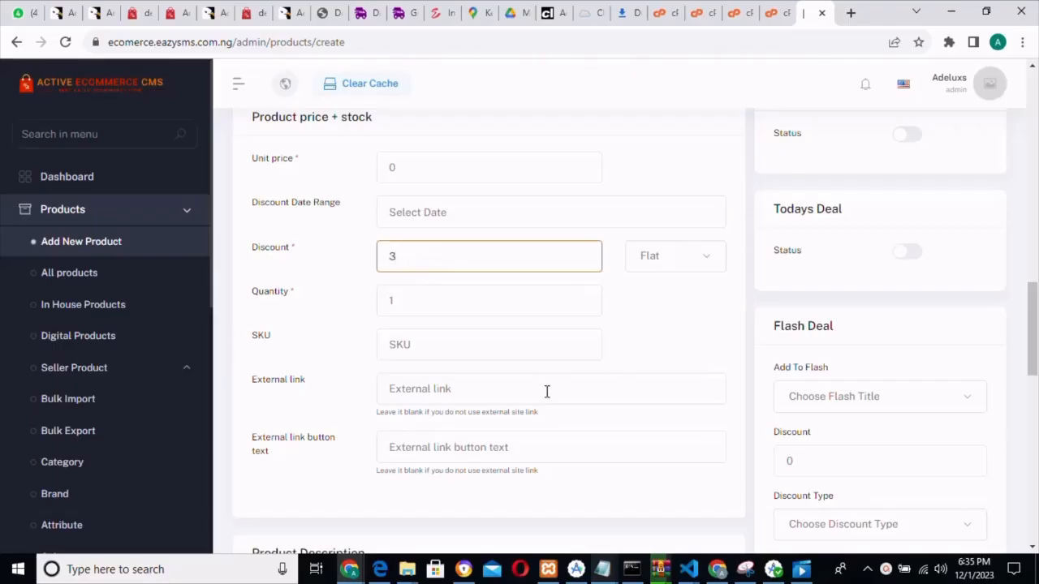
{"action": "left_click_drag", "start_coordinate": [1035, 335], "coordinate": [1035, 309]}
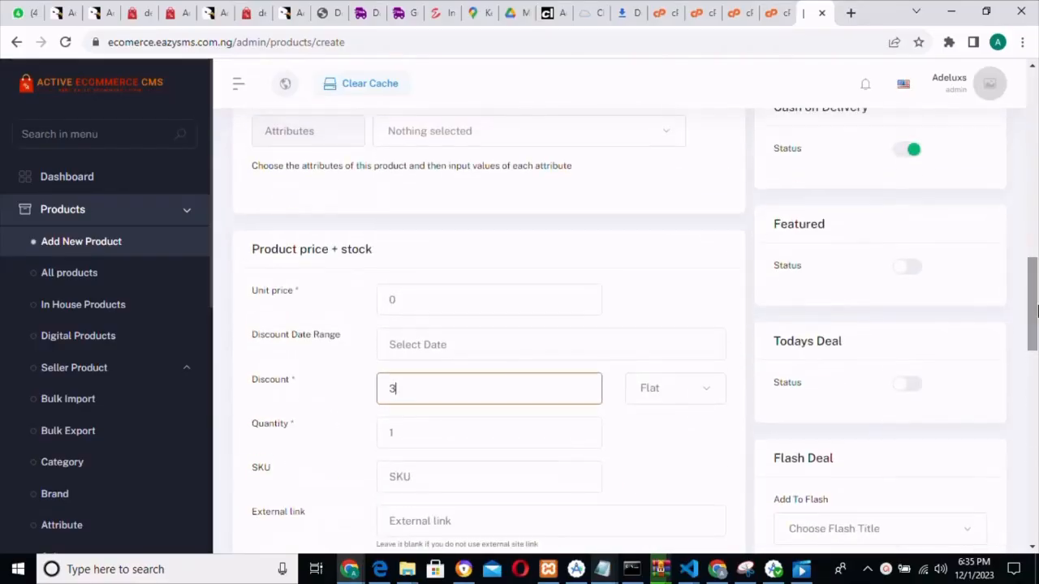
{"action": "key", "text": "BackSpace"}
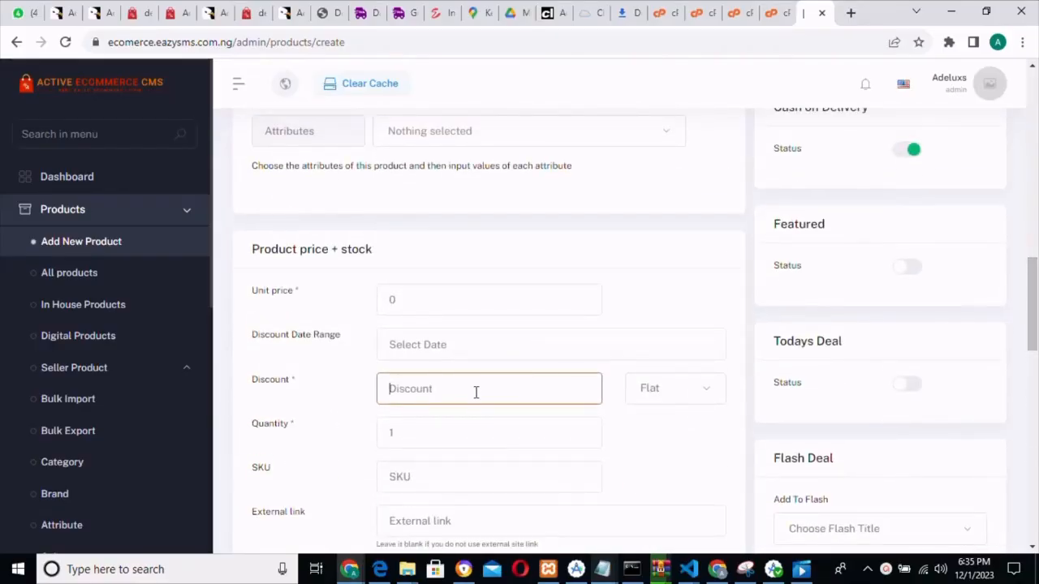
{"action": "type", "text": "0"}
Set the product's flat discount to -3 and try to save and publish the product
{"action": "left_click", "coordinate": [462, 428]}
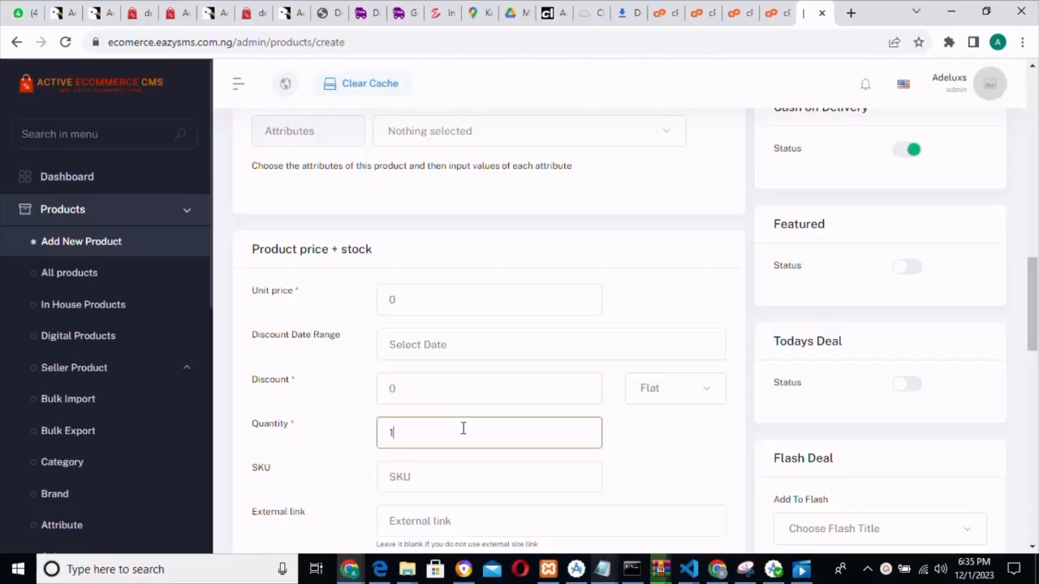
{"action": "left_click", "coordinate": [441, 384]}
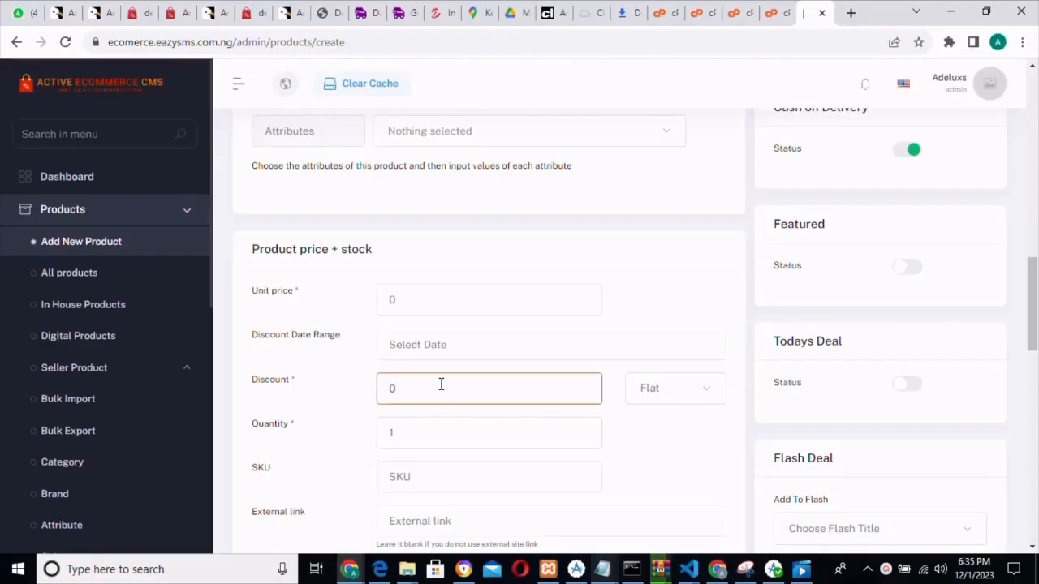
{"action": "key", "text": "BackSpace"}
{"action": "type", "text": "-3"}
{"action": "left_click_drag", "start_coordinate": [1033, 300], "coordinate": [1033, 491]}
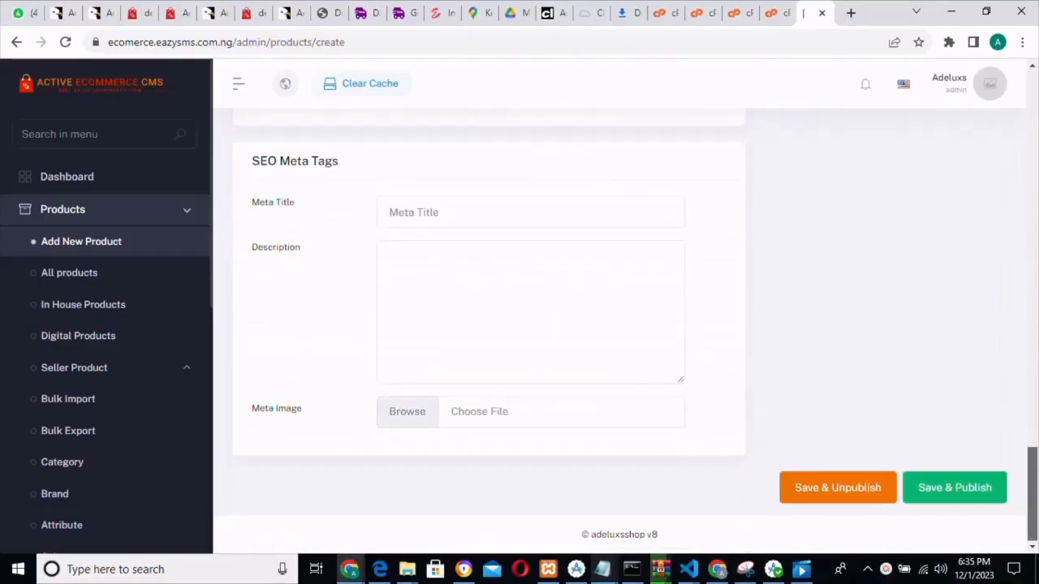
{"action": "left_click", "coordinate": [944, 508]}
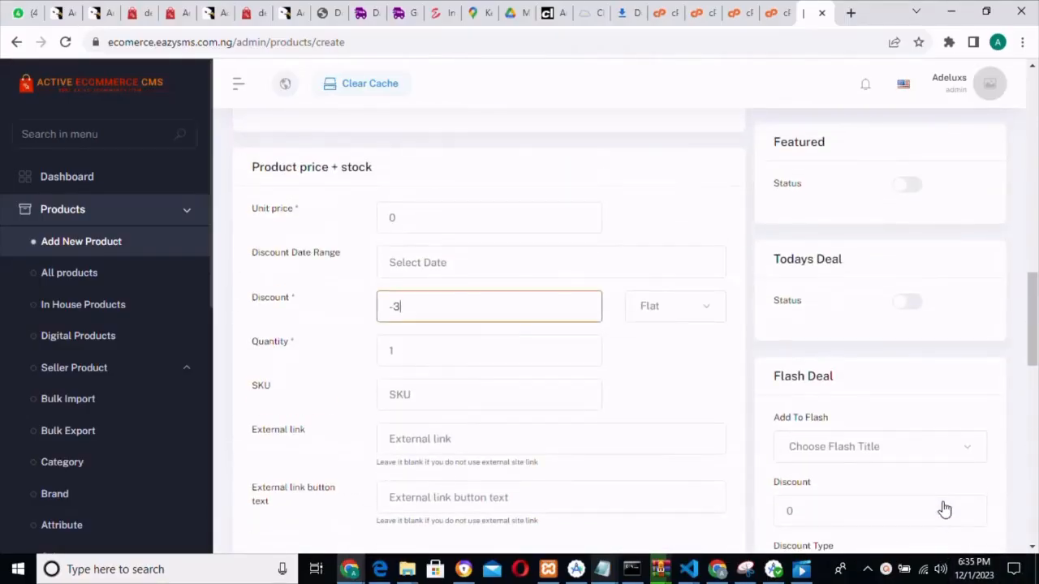
Set the product discount to 5 with the Percent type, and save and publish the product
{"action": "left_click", "coordinate": [691, 324]}
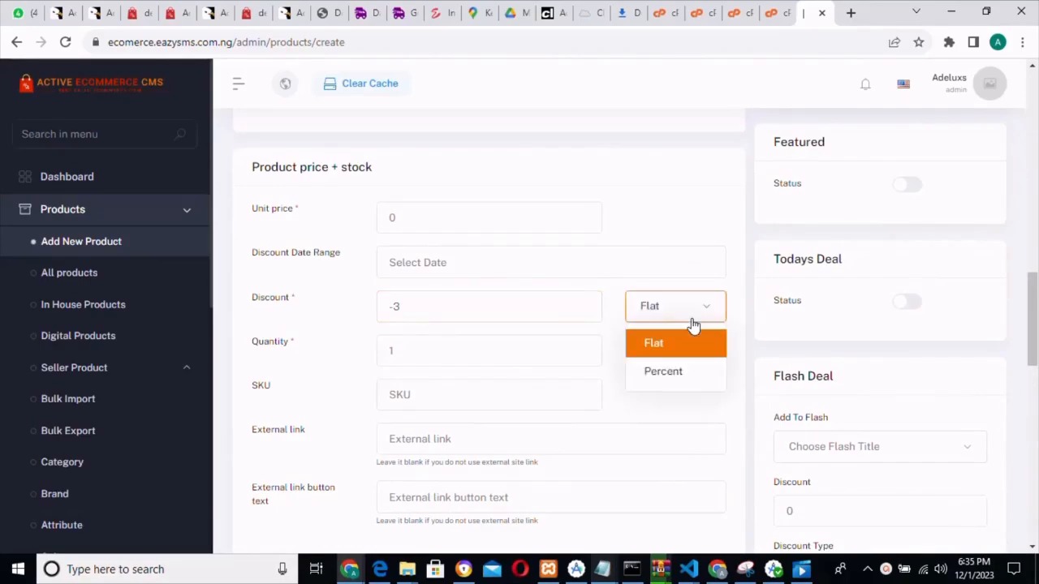
{"action": "left_click", "coordinate": [689, 372]}
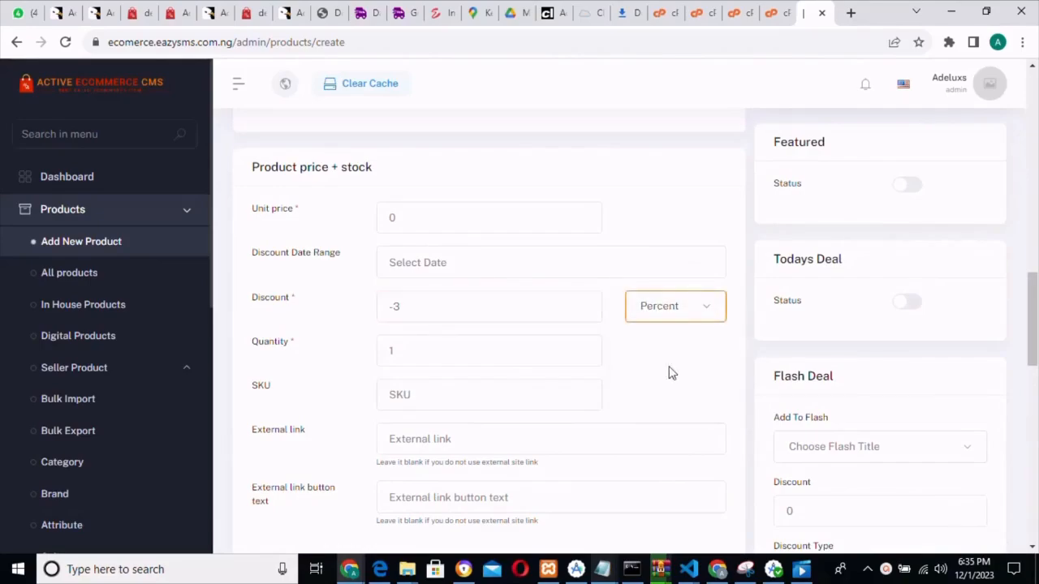
{"action": "left_click", "coordinate": [428, 310]}
{"action": "key", "text": "BackSpace"}
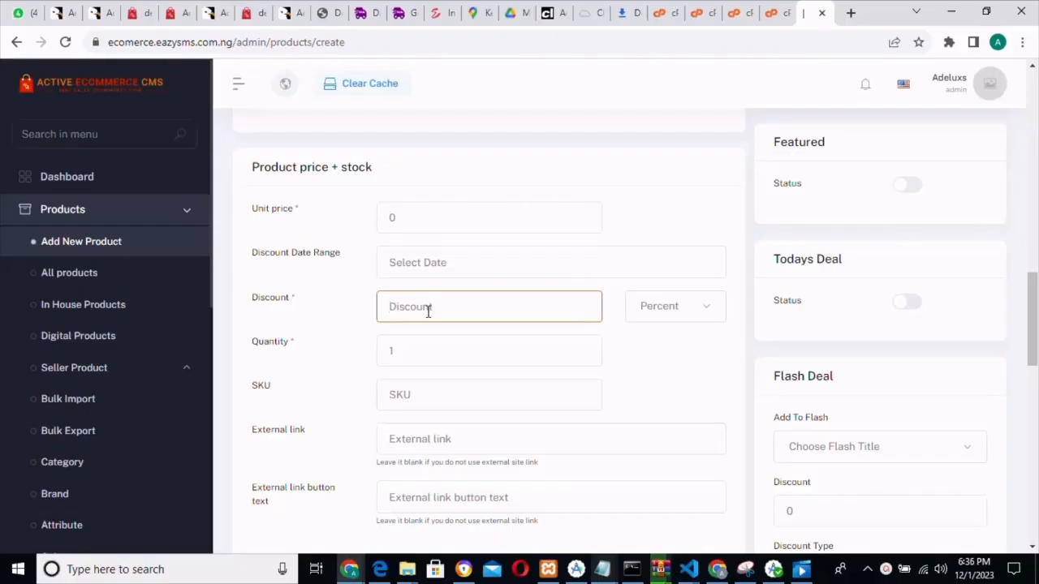
{"action": "type", "text": "5"}
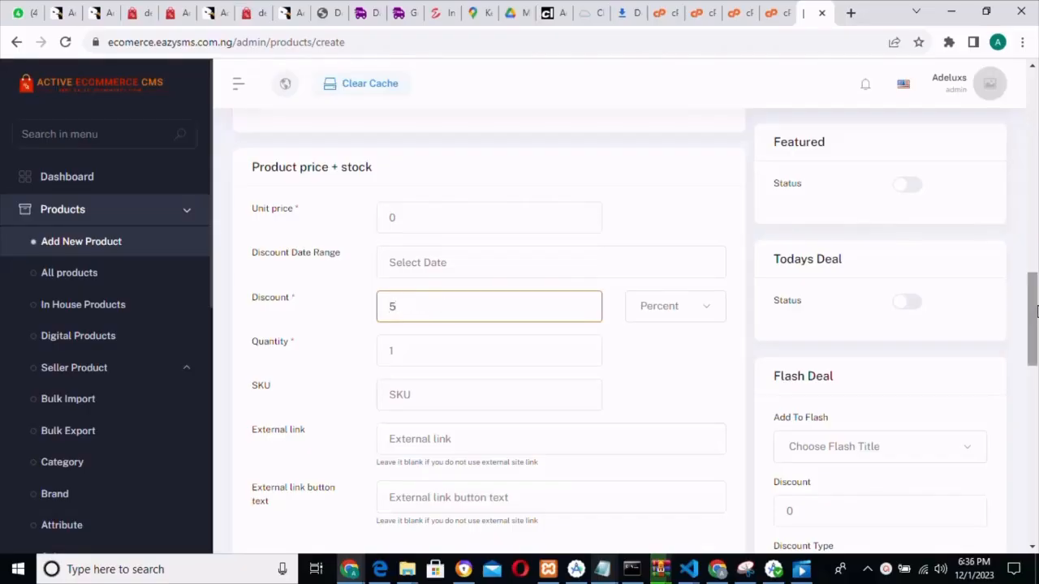
{"action": "left_click_drag", "start_coordinate": [1033, 315], "coordinate": [1033, 495]}
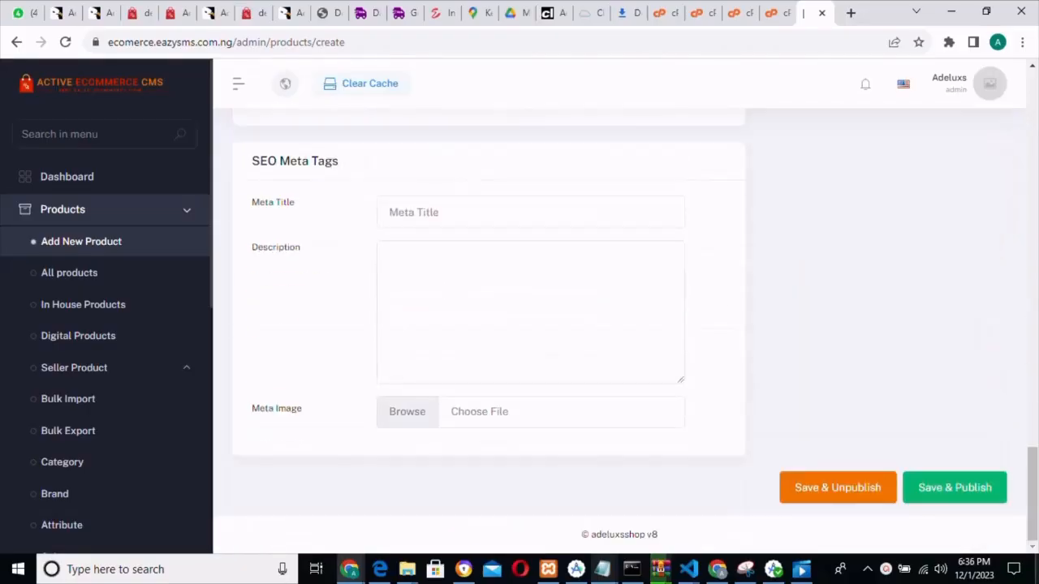
{"action": "left_click", "coordinate": [952, 487]}
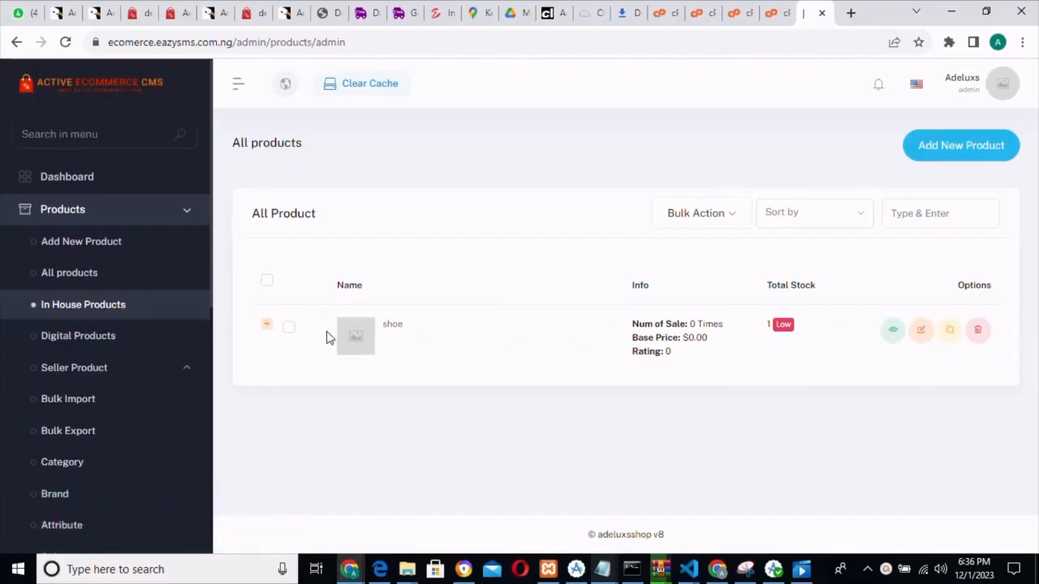
Expand the shoe product's status options in the product list and open the product for editing
{"action": "left_click", "coordinate": [281, 332]}
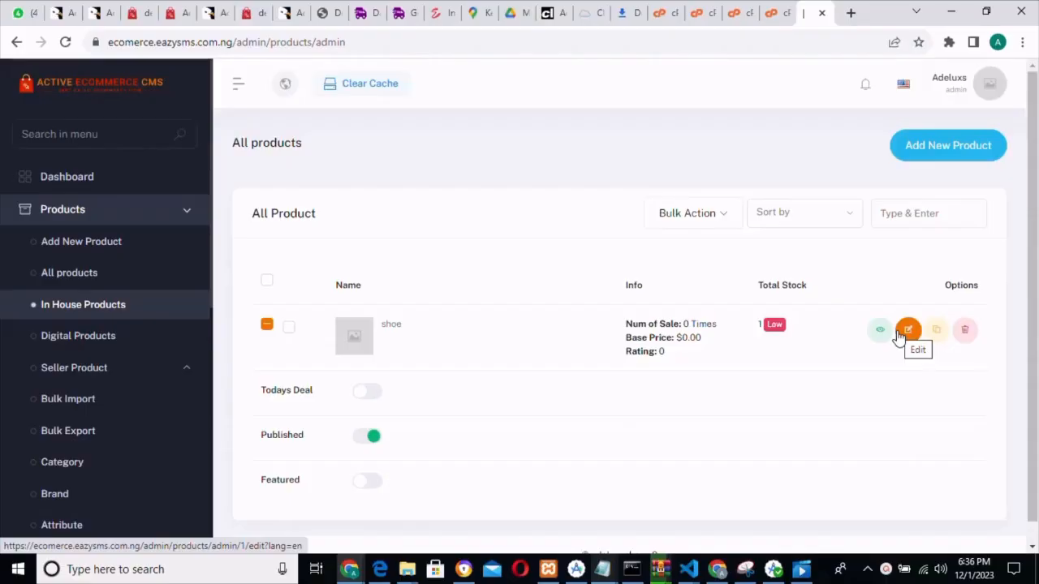
{"action": "scroll", "coordinate": [1035, 236], "scroll_direction": "down", "scroll_amount": 1}
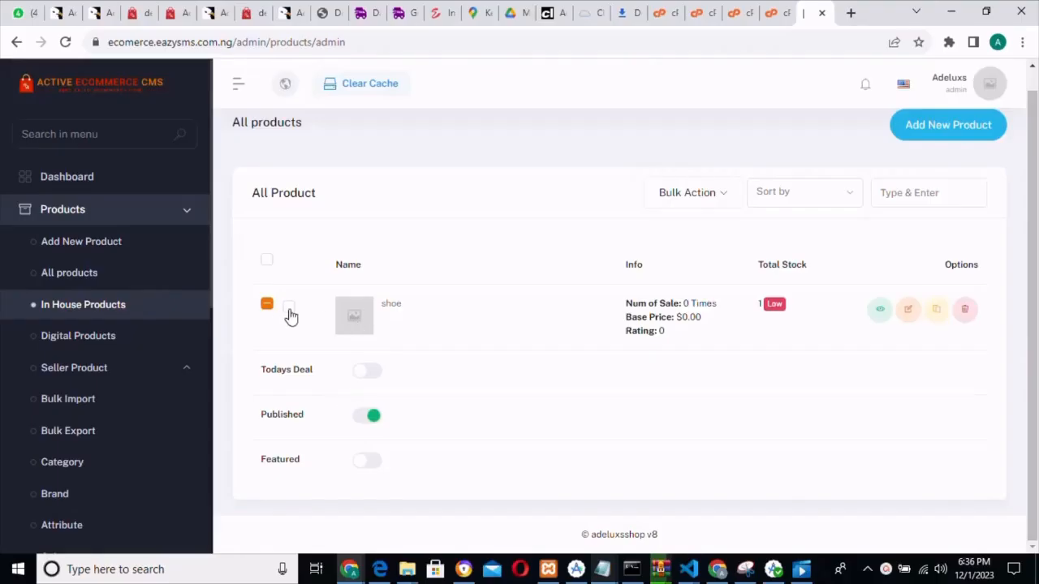
{"action": "left_click", "coordinate": [907, 313]}
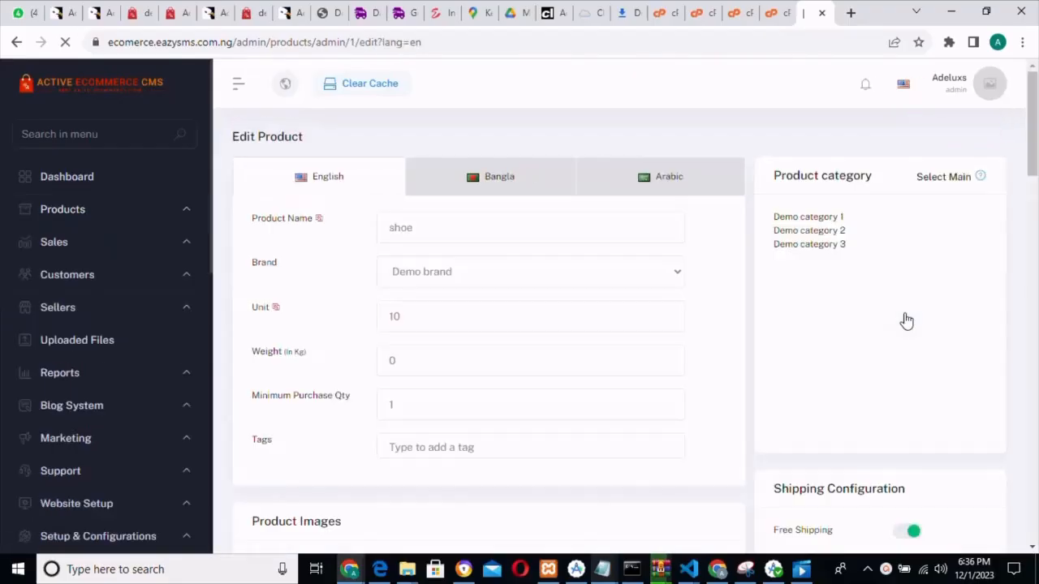
Set the existing dimen.png file as the shoe product's thumbnail image
{"action": "mouse_move", "coordinate": [1035, 152]}
{"action": "left_mouse_down"}
{"action": "mouse_move", "coordinate": [1035, 540]}
{"action": "mouse_move", "coordinate": [1036, 166]}
{"action": "left_mouse_up"}
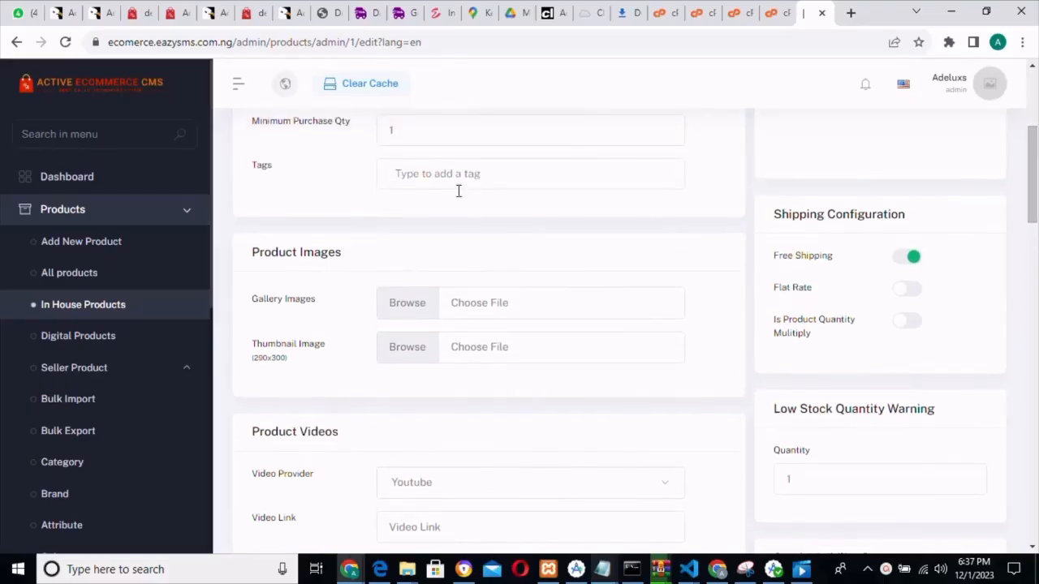
{"action": "left_click", "coordinate": [419, 356]}
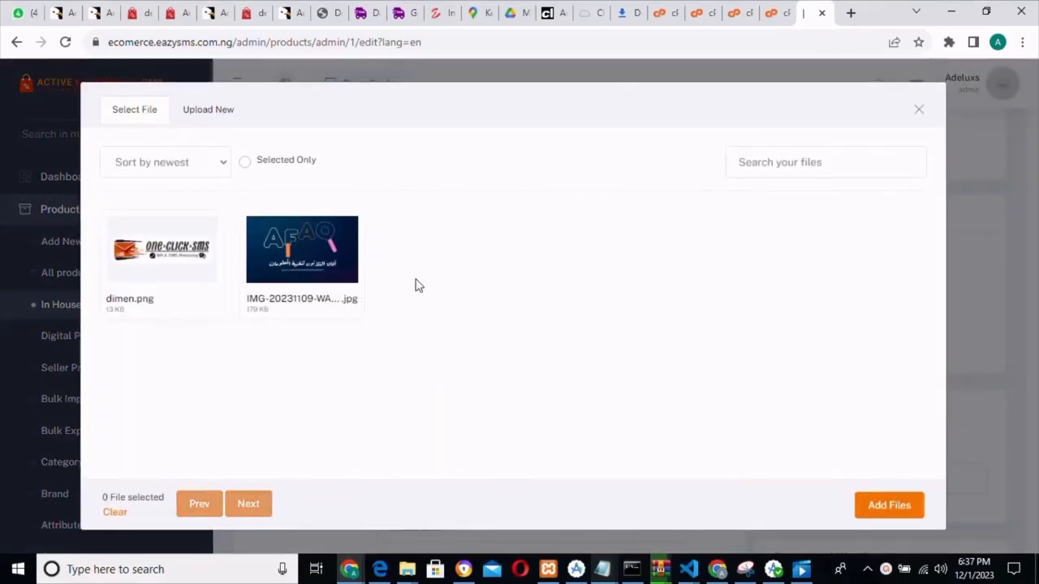
{"action": "left_click", "coordinate": [201, 268]}
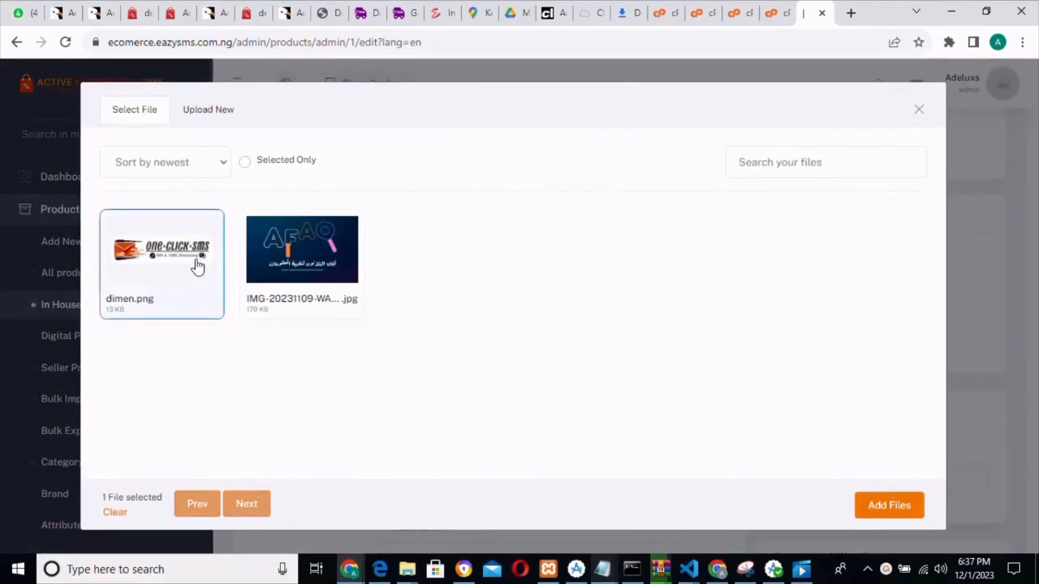
{"action": "left_click", "coordinate": [245, 163]}
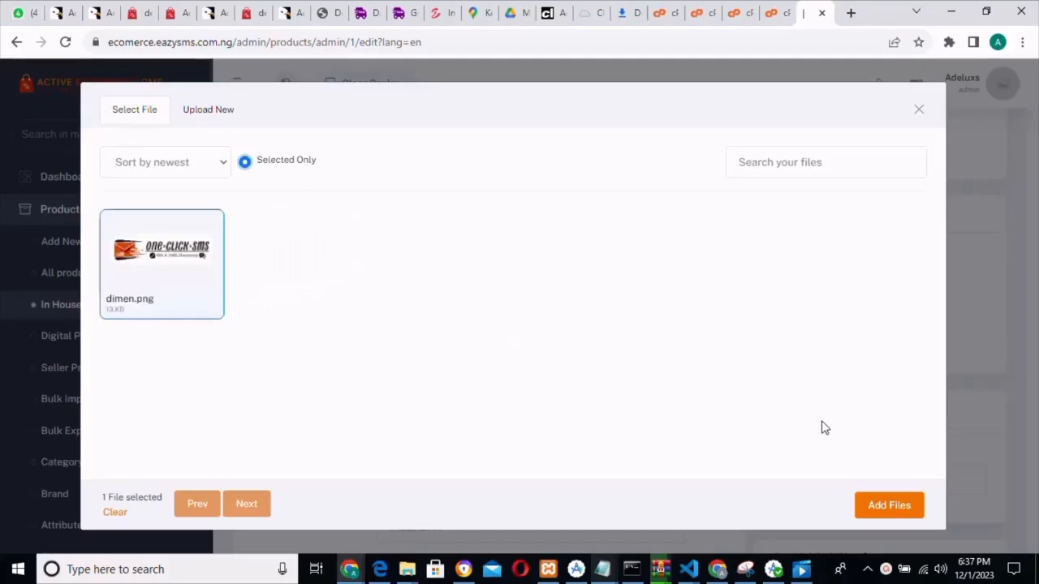
{"action": "left_click", "coordinate": [887, 522]}
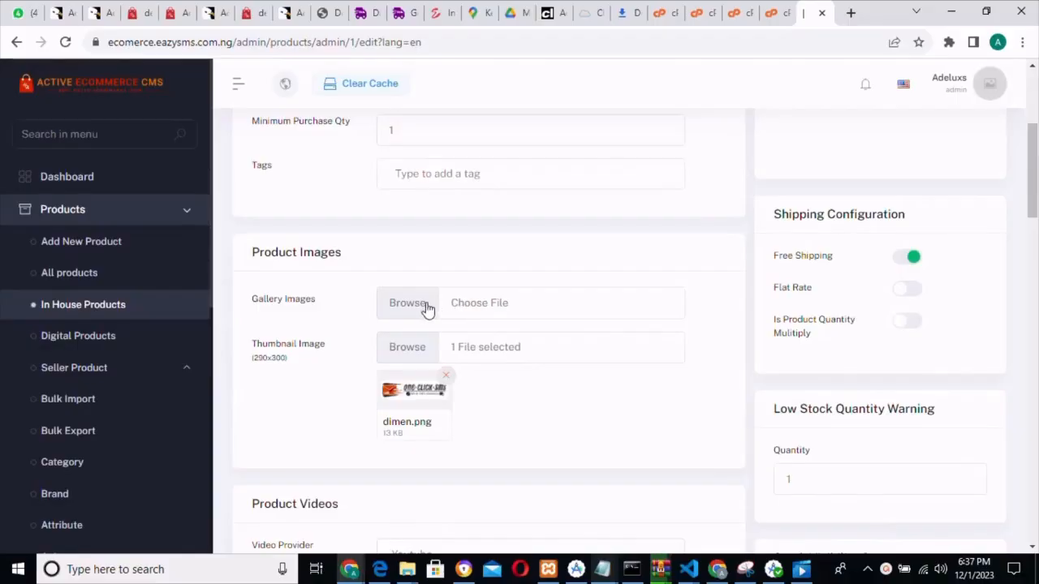
Try to add dimen.png to the shoe product's gallery images
{"action": "left_click", "coordinate": [427, 309]}
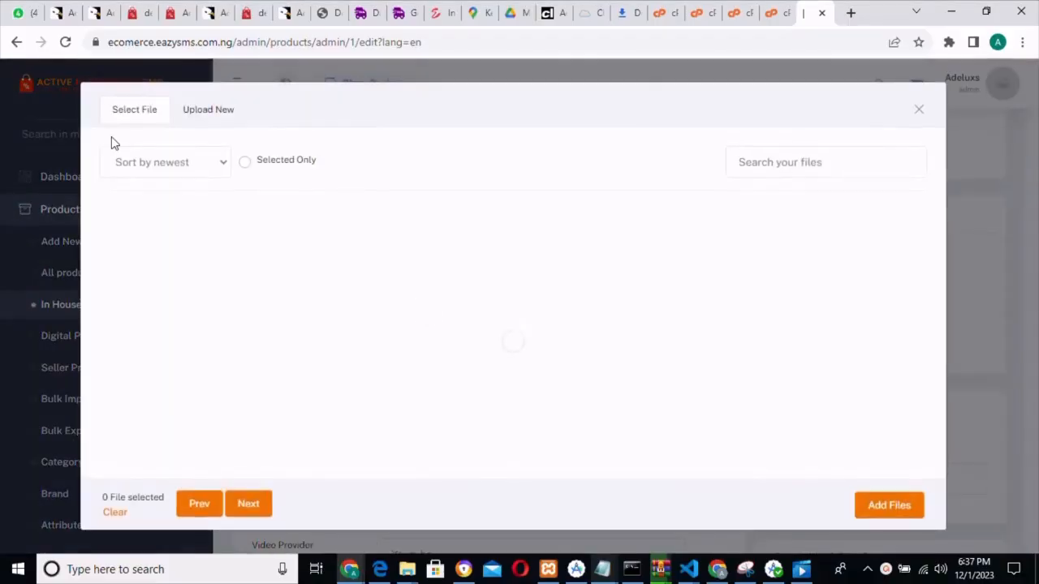
{"action": "left_click", "coordinate": [248, 167]}
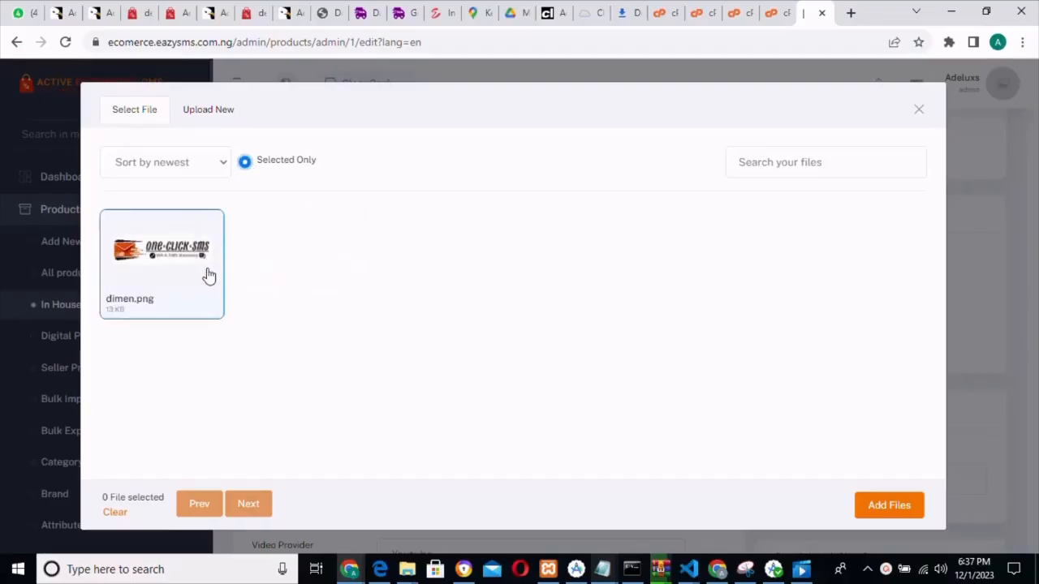
{"action": "left_click", "coordinate": [884, 518]}
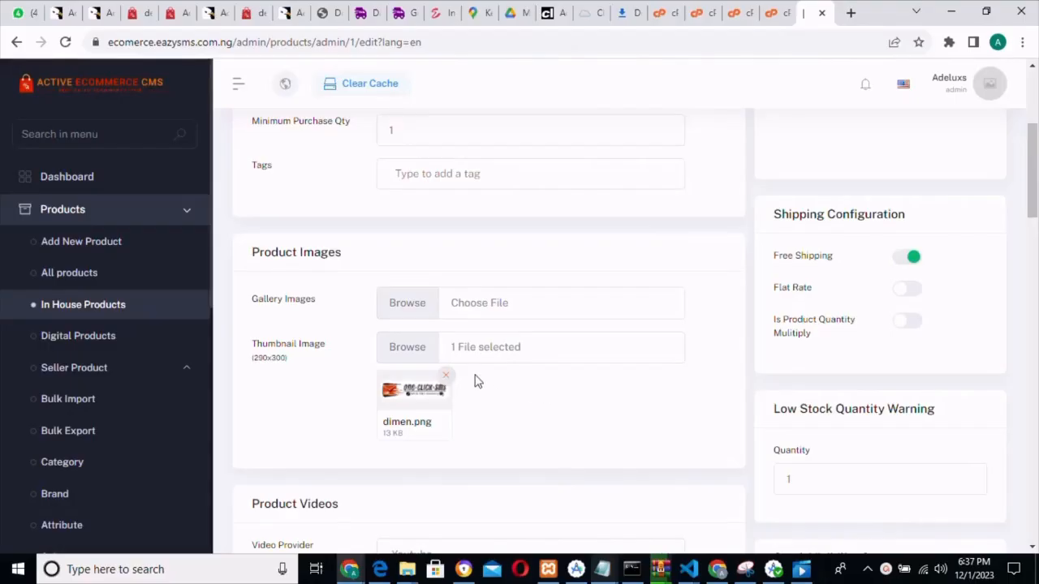
Update the shoe product with its new thumbnail and open the list of all products
{"action": "left_click_drag", "start_coordinate": [1035, 201], "coordinate": [1034, 534]}
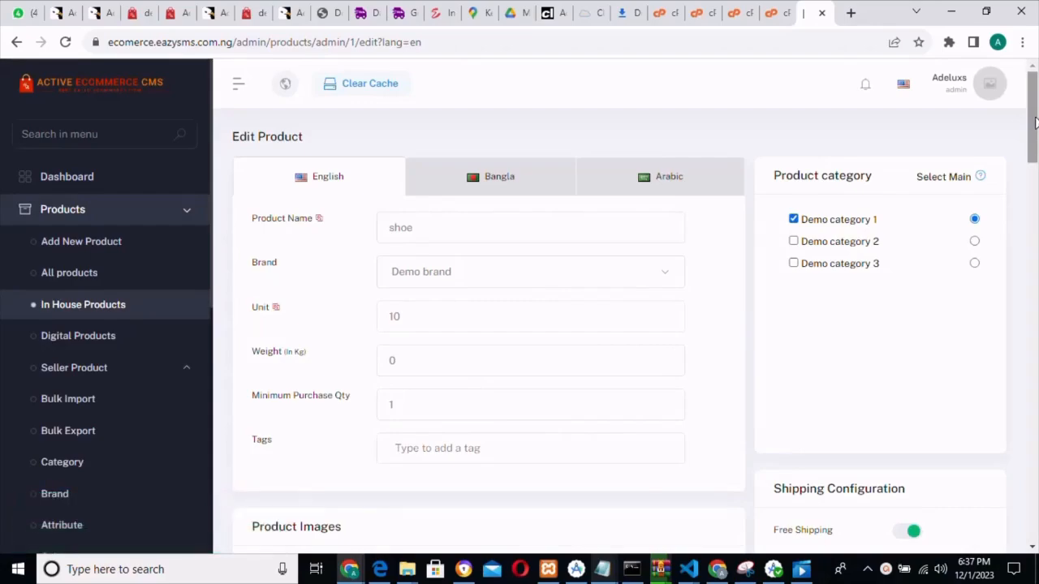
{"action": "left_click_drag", "start_coordinate": [1035, 123], "coordinate": [1036, 74]}
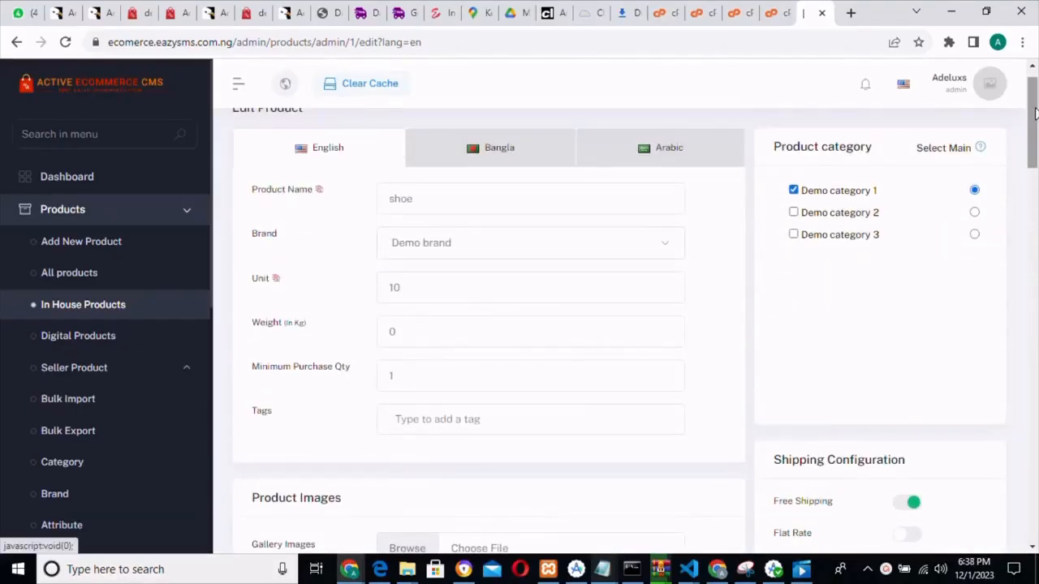
{"action": "left_click_drag", "start_coordinate": [1035, 122], "coordinate": [1032, 493]}
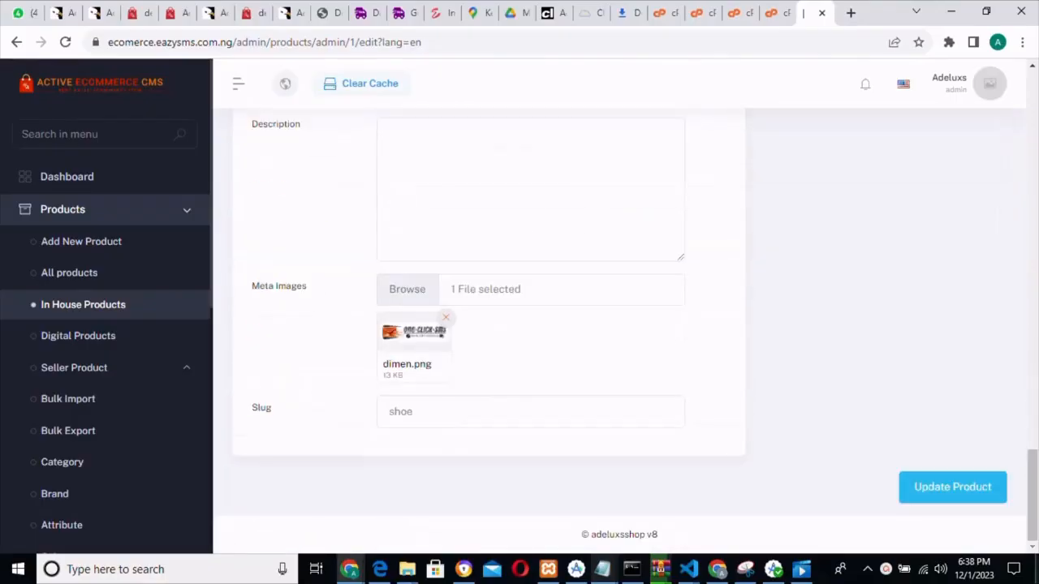
{"action": "left_click", "coordinate": [951, 487]}
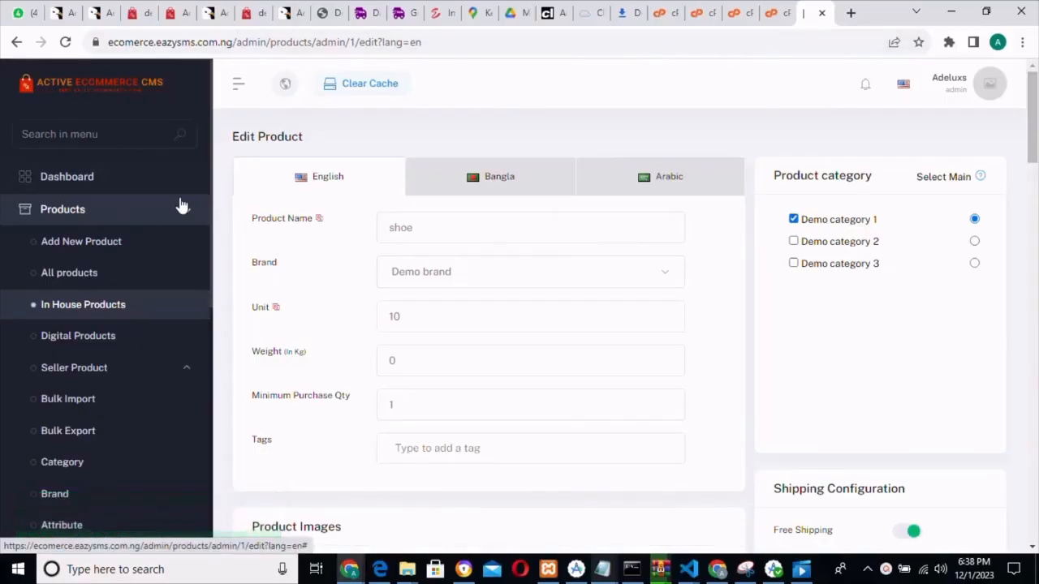
{"action": "left_click", "coordinate": [92, 278]}
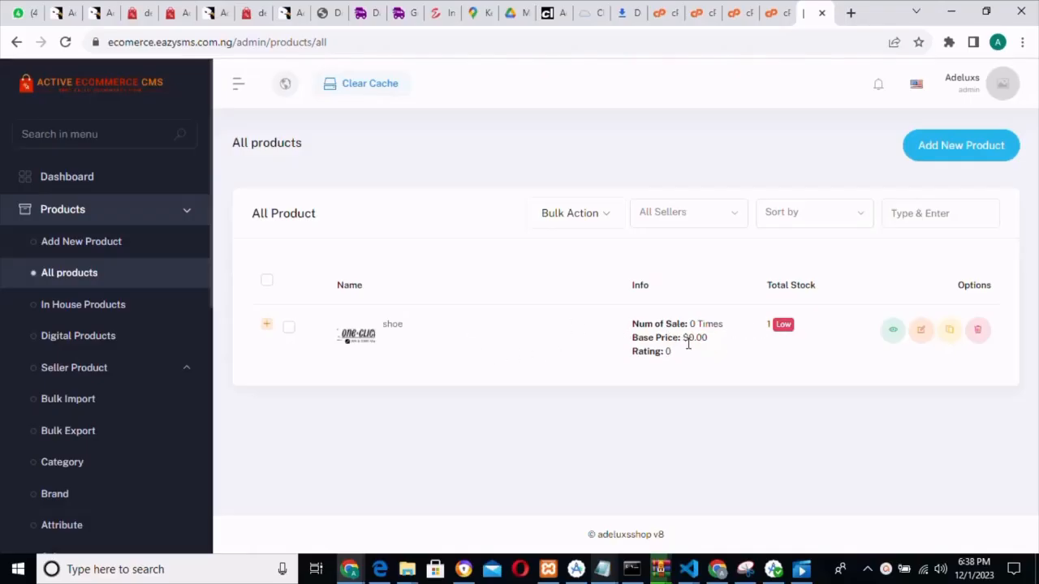
Open the shoe product for editing and examine its images, price, discount, stock, deal, tax and SEO settings
{"action": "left_click", "coordinate": [921, 333]}
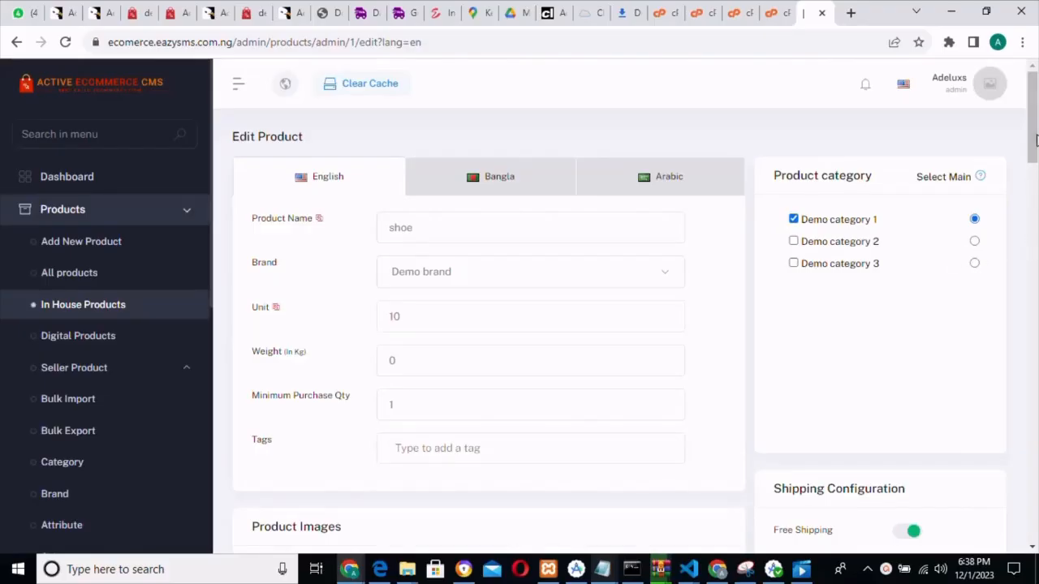
{"action": "left_click_drag", "start_coordinate": [1035, 140], "coordinate": [1034, 340]}
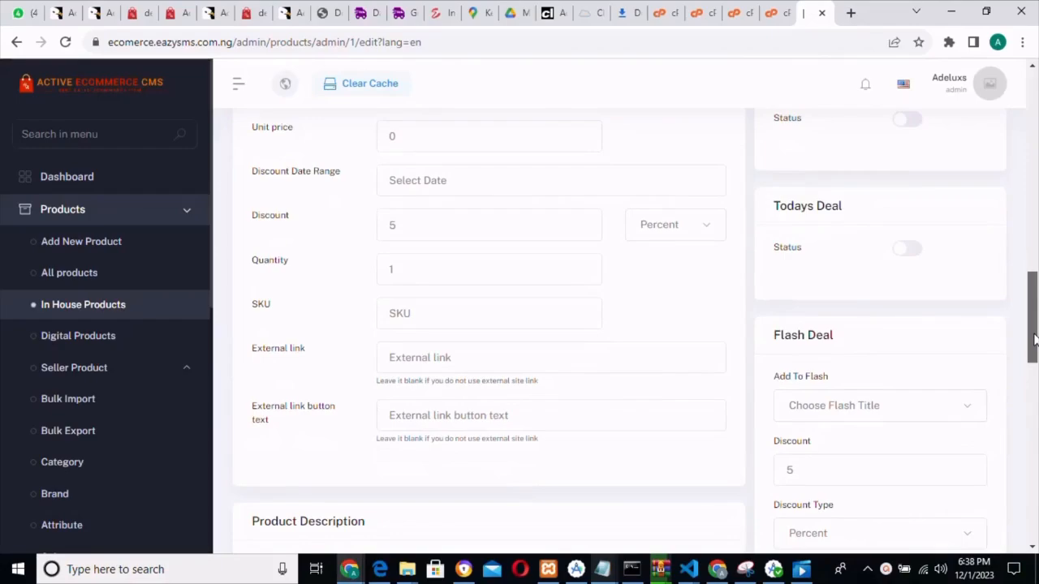
{"action": "left_click_drag", "start_coordinate": [1034, 339], "coordinate": [1035, 292]}
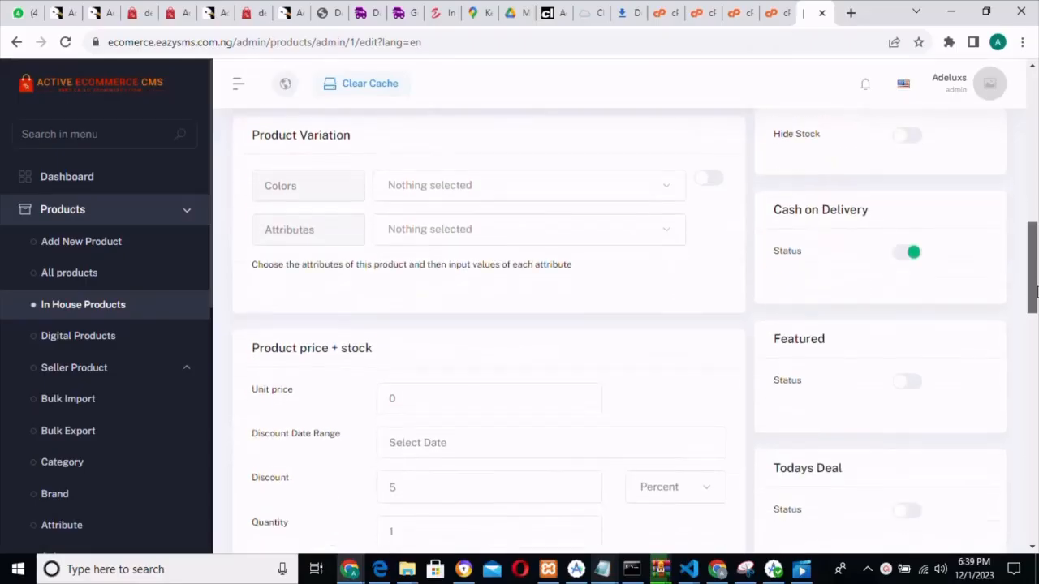
{"action": "left_click", "coordinate": [901, 387]}
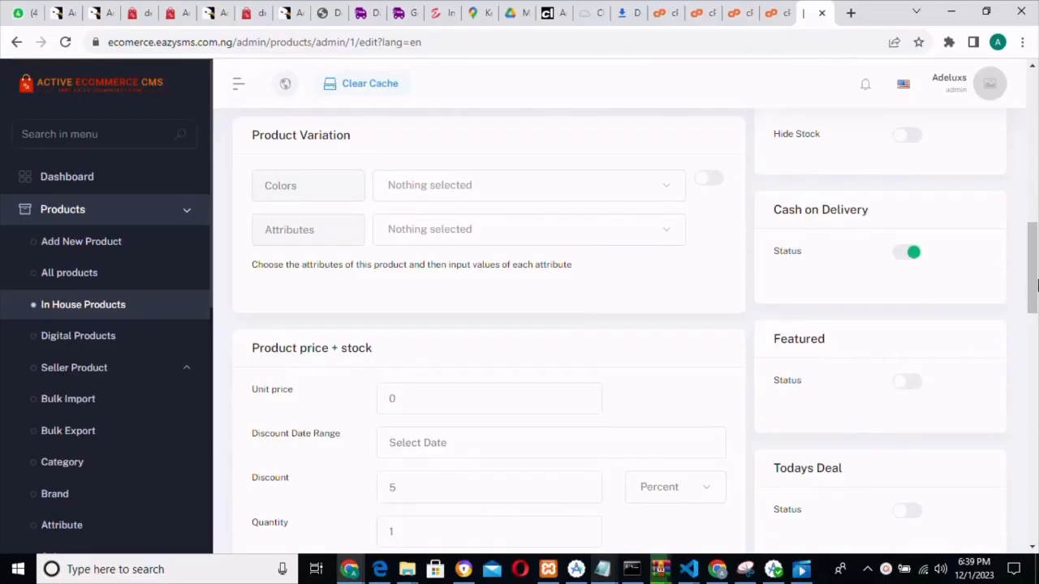
{"action": "left_click_drag", "start_coordinate": [1035, 285], "coordinate": [1033, 186]}
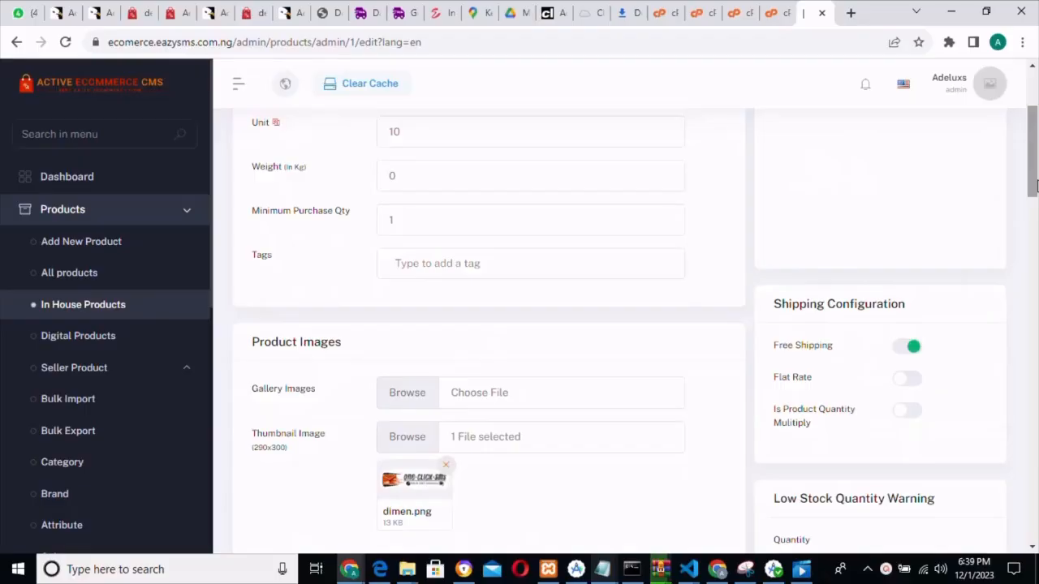
{"action": "left_click_drag", "start_coordinate": [1029, 169], "coordinate": [1038, 347]}
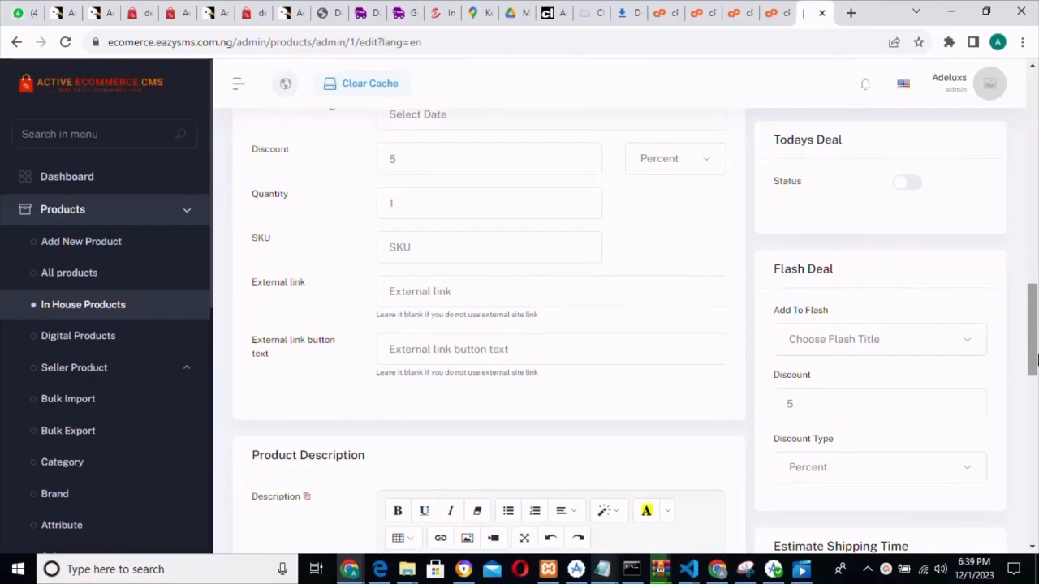
{"action": "left_click_drag", "start_coordinate": [1037, 386], "coordinate": [1037, 471]}
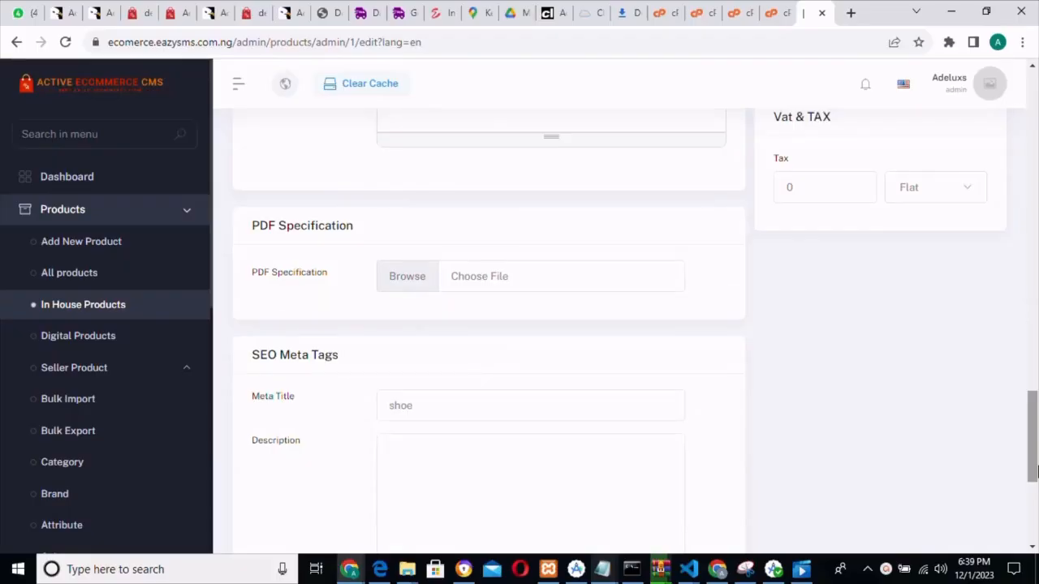
{"action": "left_click_drag", "start_coordinate": [1035, 461], "coordinate": [1035, 507]}
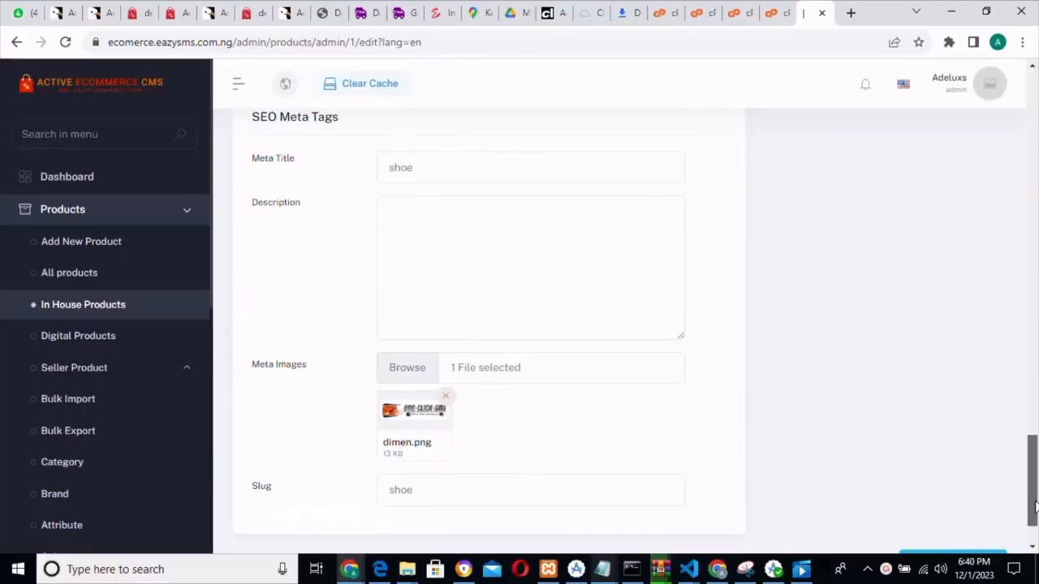
Set the shoe product's unit price to 3000 and update the product
{"action": "left_click_drag", "start_coordinate": [1035, 506], "coordinate": [1035, 281]}
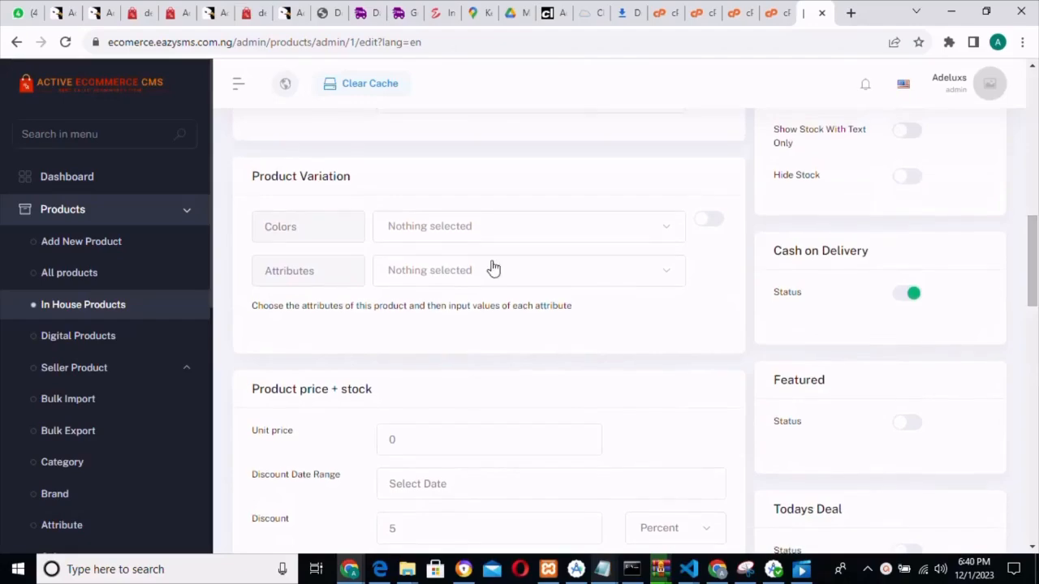
{"action": "left_click", "coordinate": [431, 450]}
{"action": "key", "text": "BackSpace"}
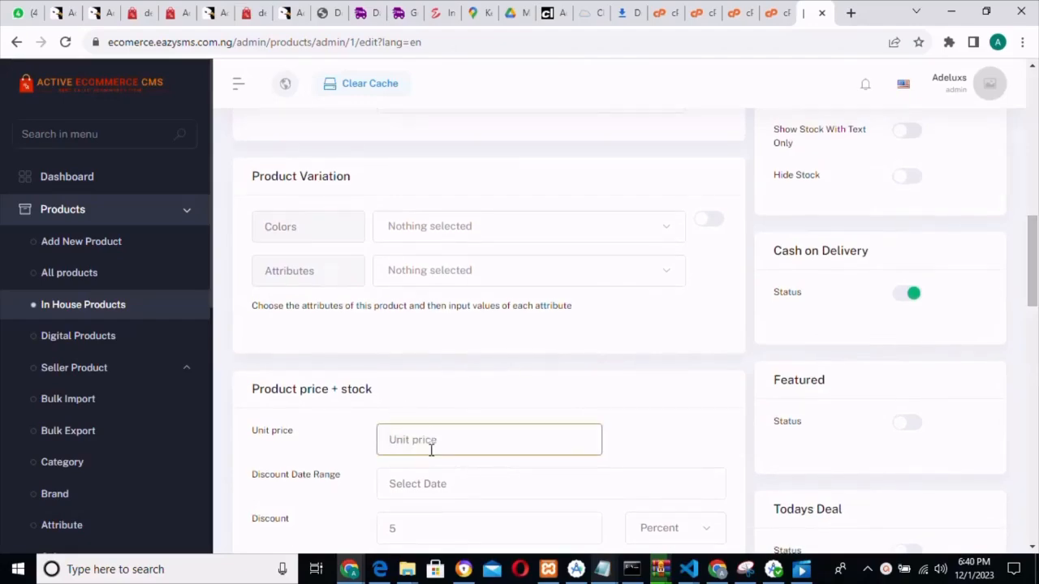
{"action": "type", "text": "3000"}
{"action": "left_click_drag", "start_coordinate": [1035, 276], "coordinate": [1013, 558]}
{"action": "left_click", "coordinate": [956, 495]}
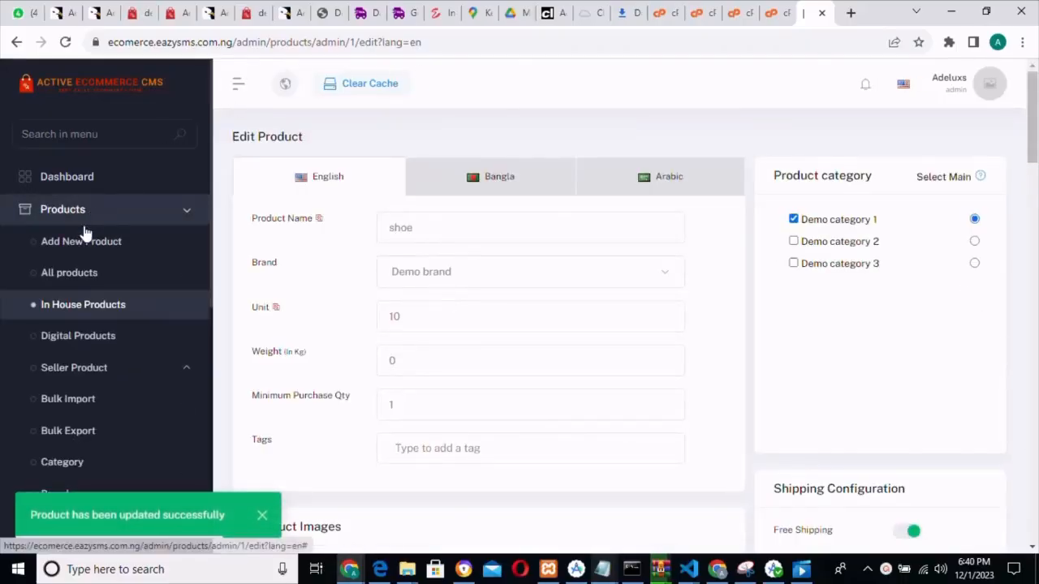
Check the shoe product's base price in the list of all products and view its storefront page
{"action": "left_click", "coordinate": [78, 276]}
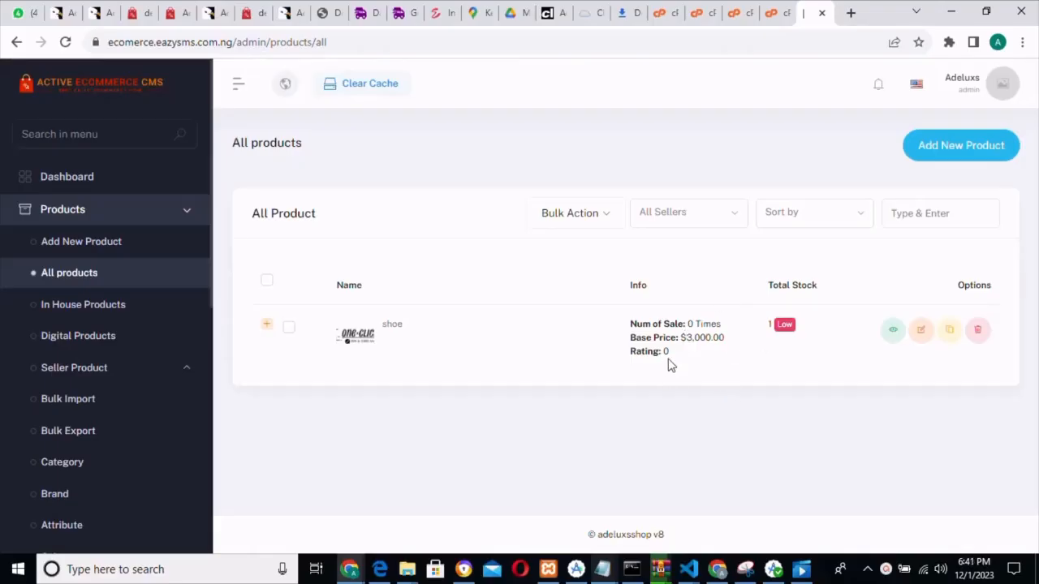
{"action": "left_click", "coordinate": [893, 331]}
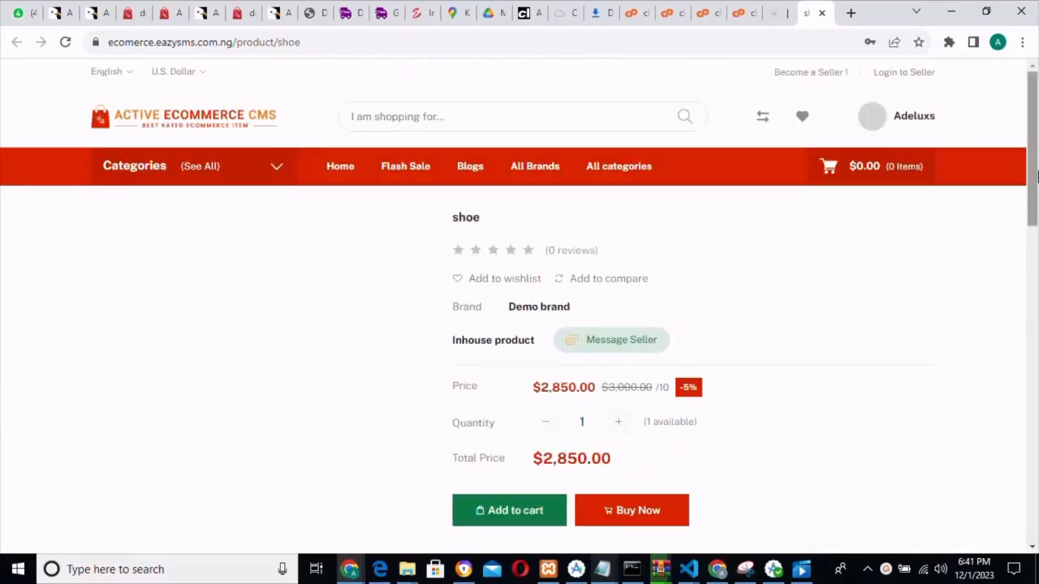
{"action": "left_click_drag", "start_coordinate": [1035, 236], "coordinate": [1033, 195]}
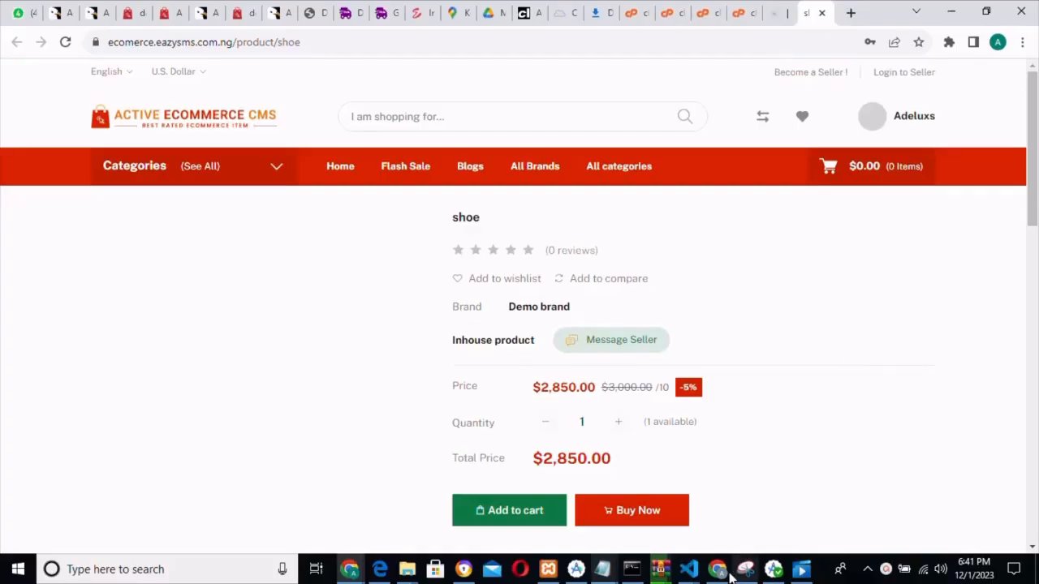
{"action": "mouse_move", "coordinate": [688, 569]}
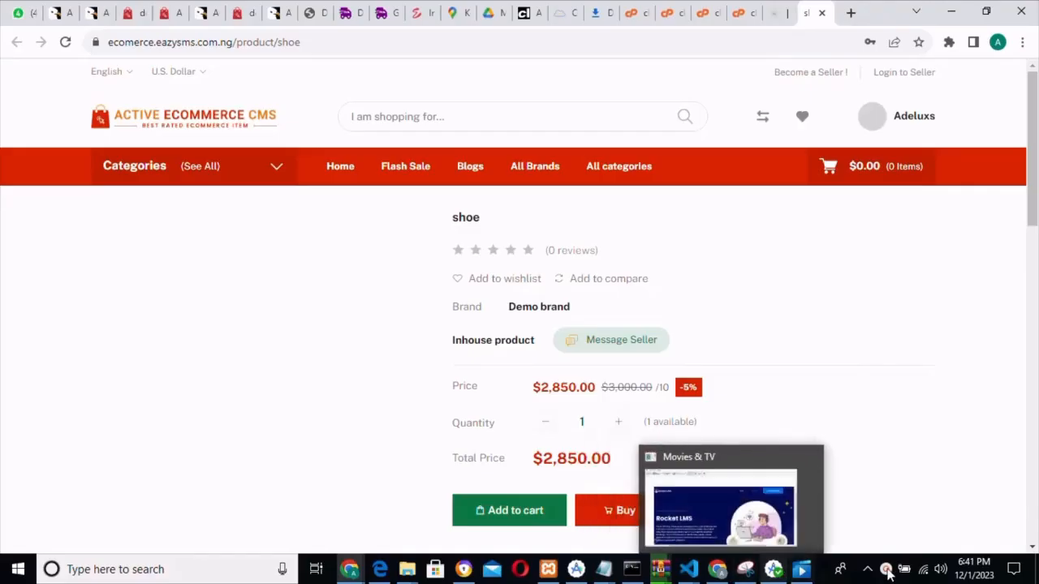